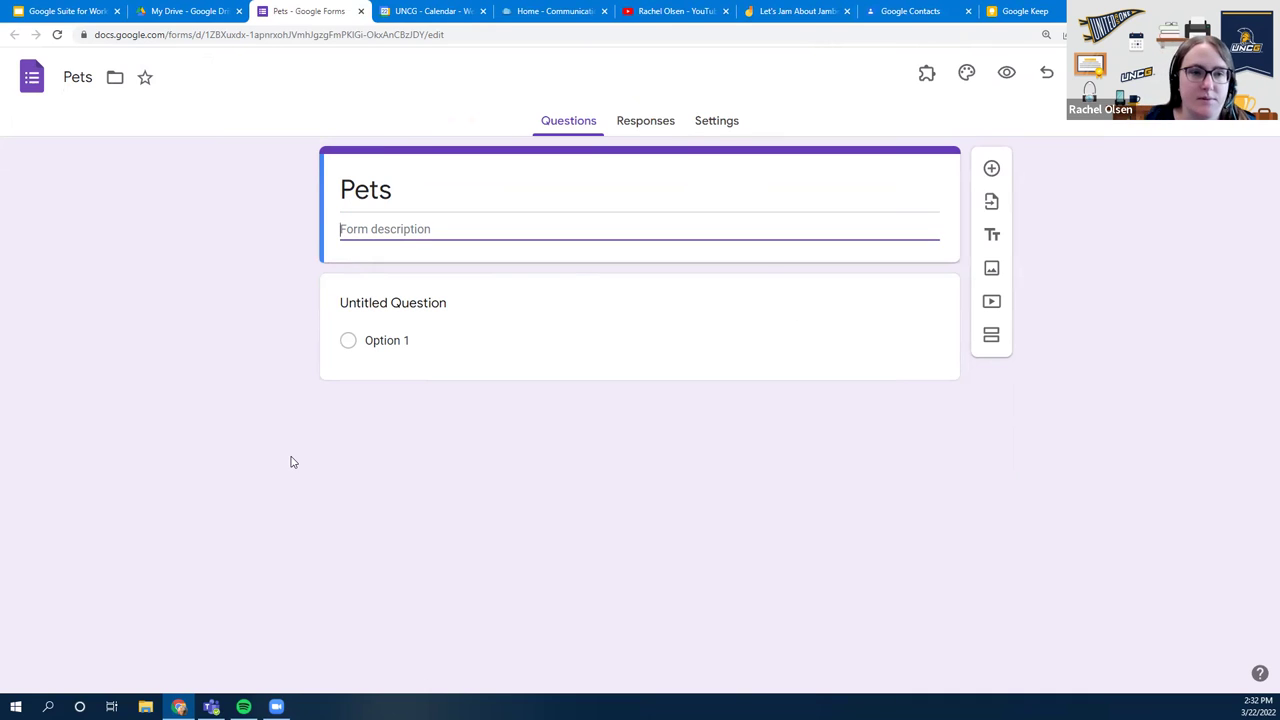
Enter the form description "Choose the best pet" and title the first question "What is the best pet?"
text(Choose th)
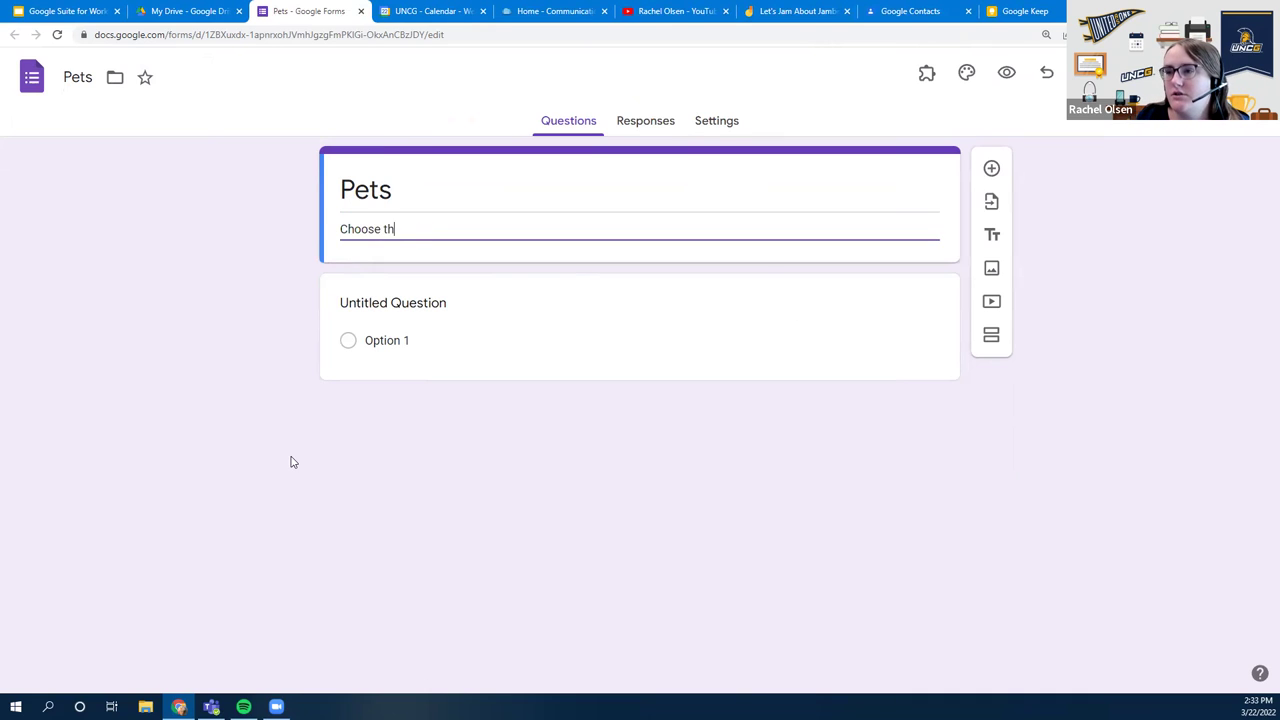
text(e best pet)
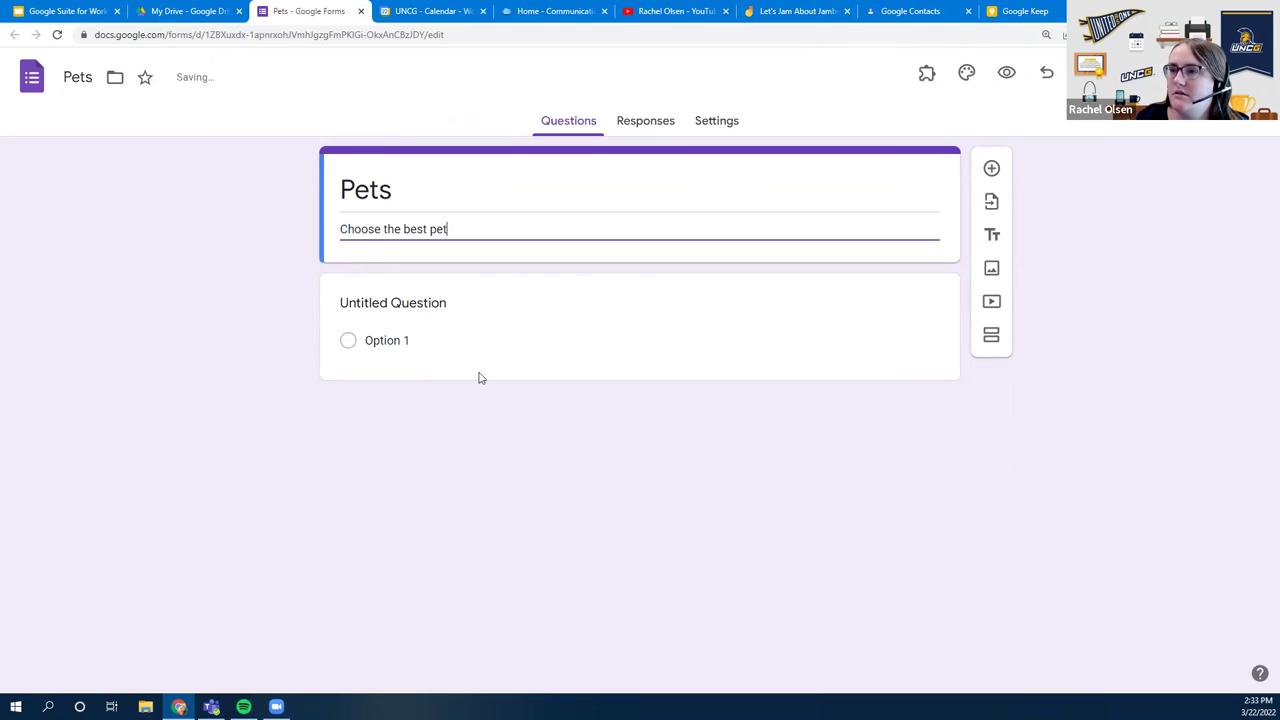
click(344, 290)
text(What is the best pet and)
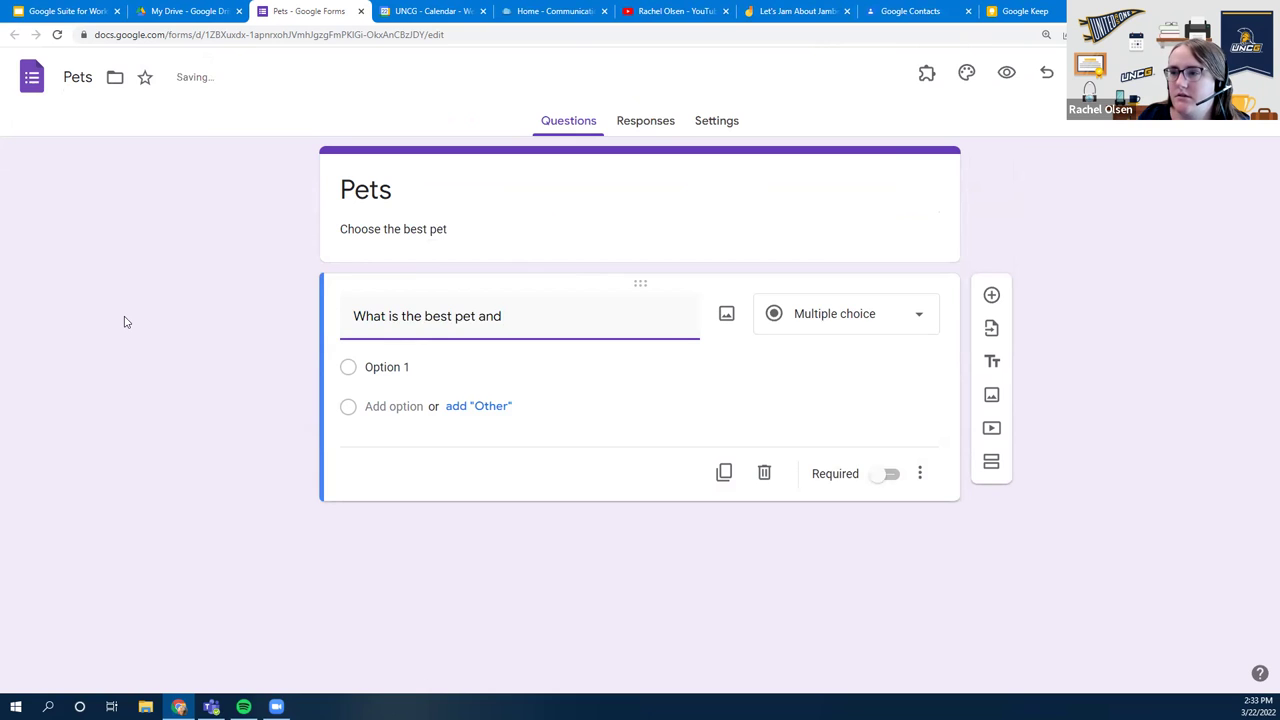
Fill in "Dogs" and "Bootsy" as the first two answer options of the best-pet question
click(370, 367)
text(D)
key(Tab)
key(Tab)
text(Boo)
key(Tab)
key(Tab)
key(Tab)
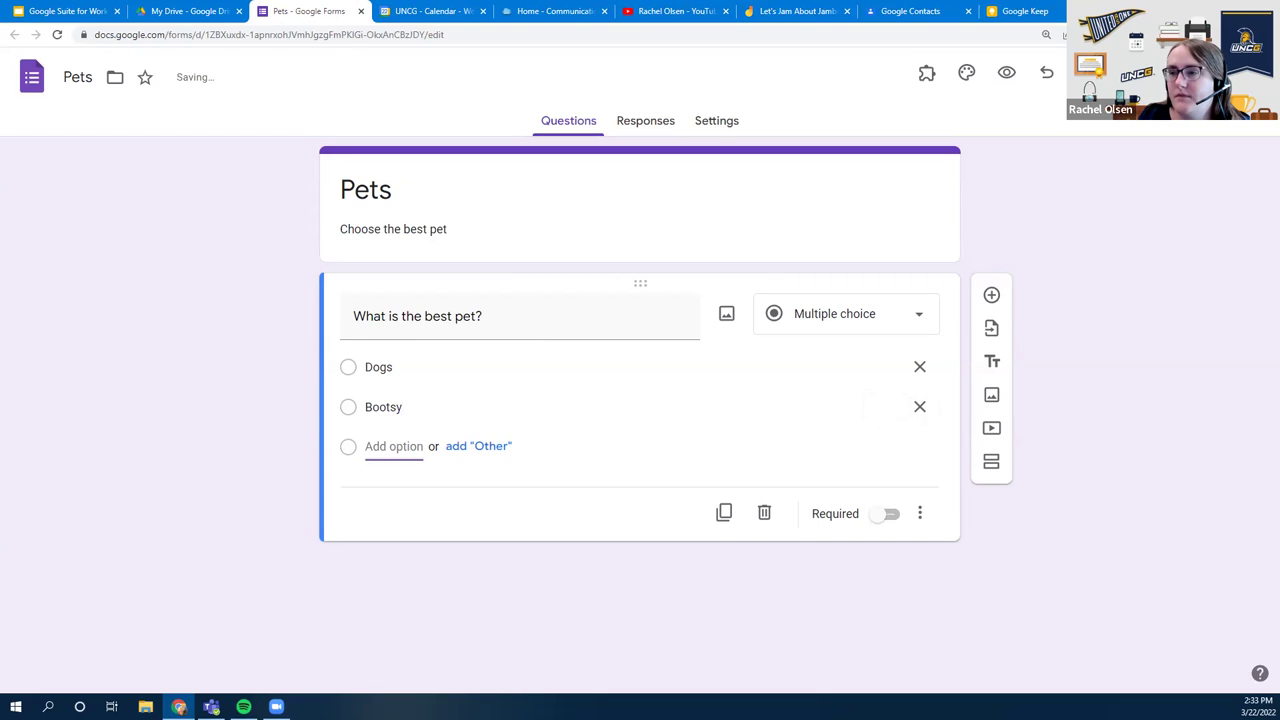
Add the answer options "Other random cats", "Fish" and "Chickens" to the best-pet question
text(Other random cats)
key(Tab)
key(Tab)
key(Tab)
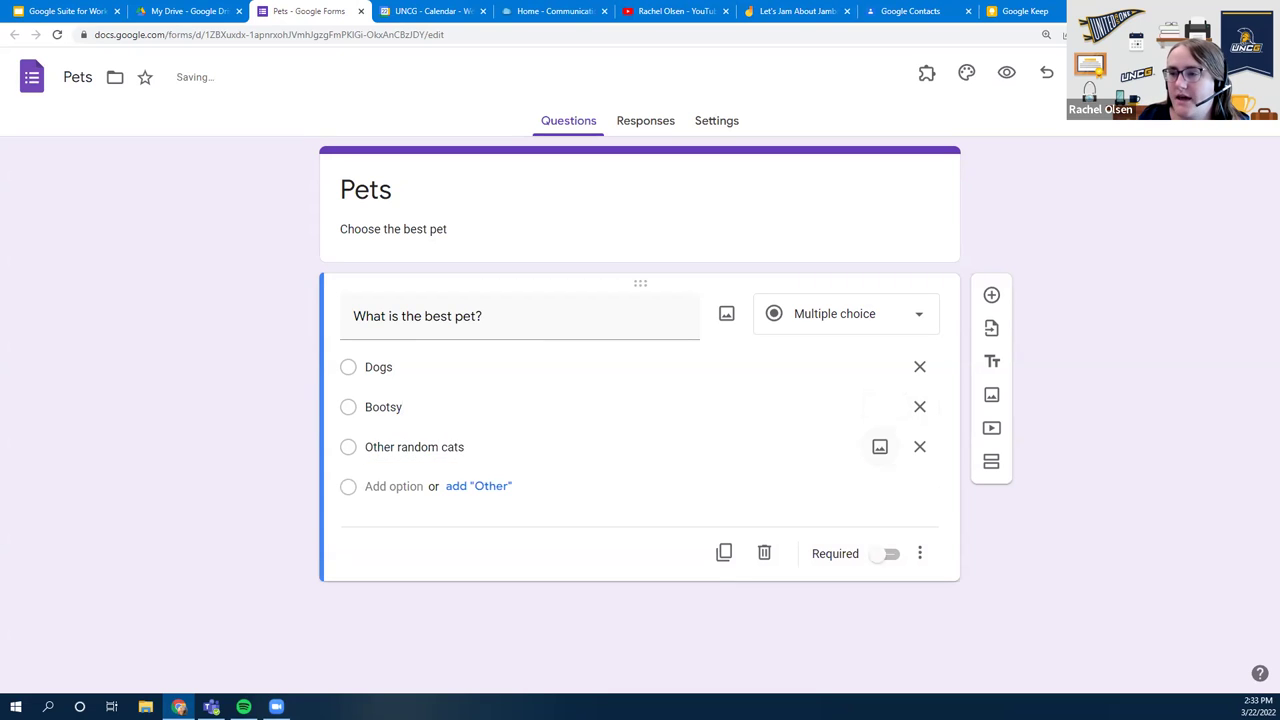
text(Fish)
key(Tab)
key(Tab)
key(Tab)
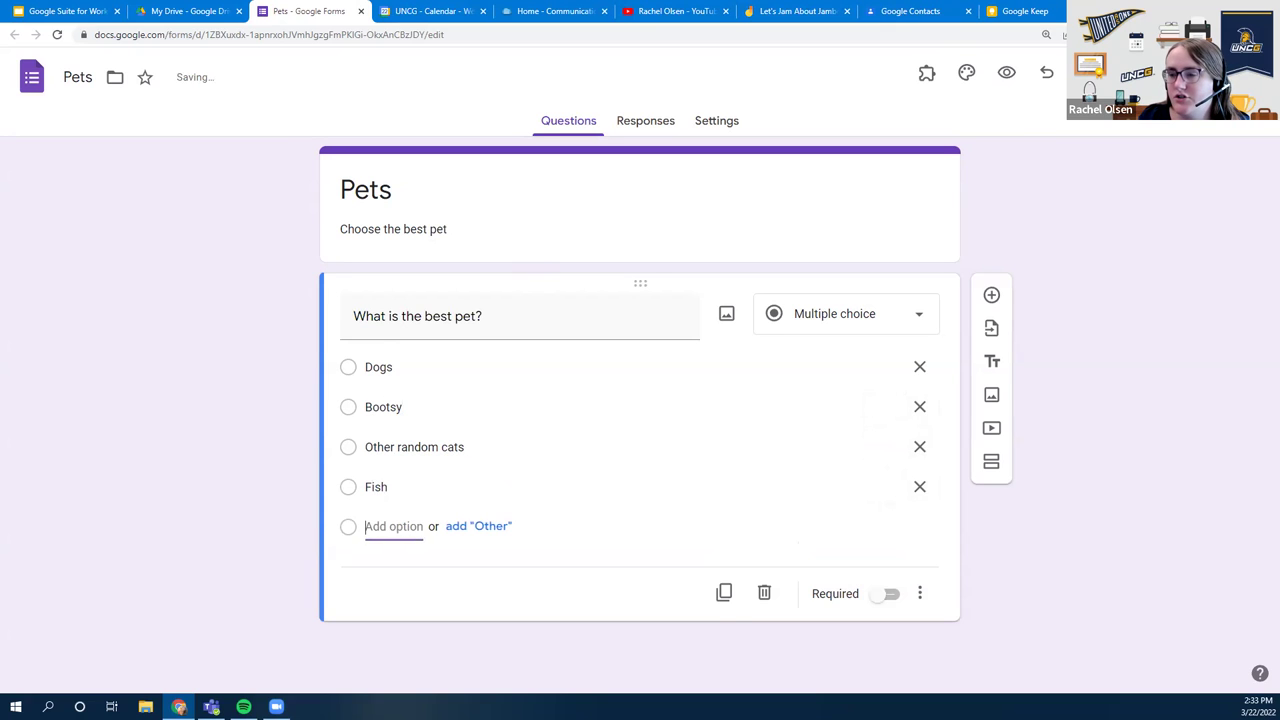
text(Chickens)
click(1174, 414)
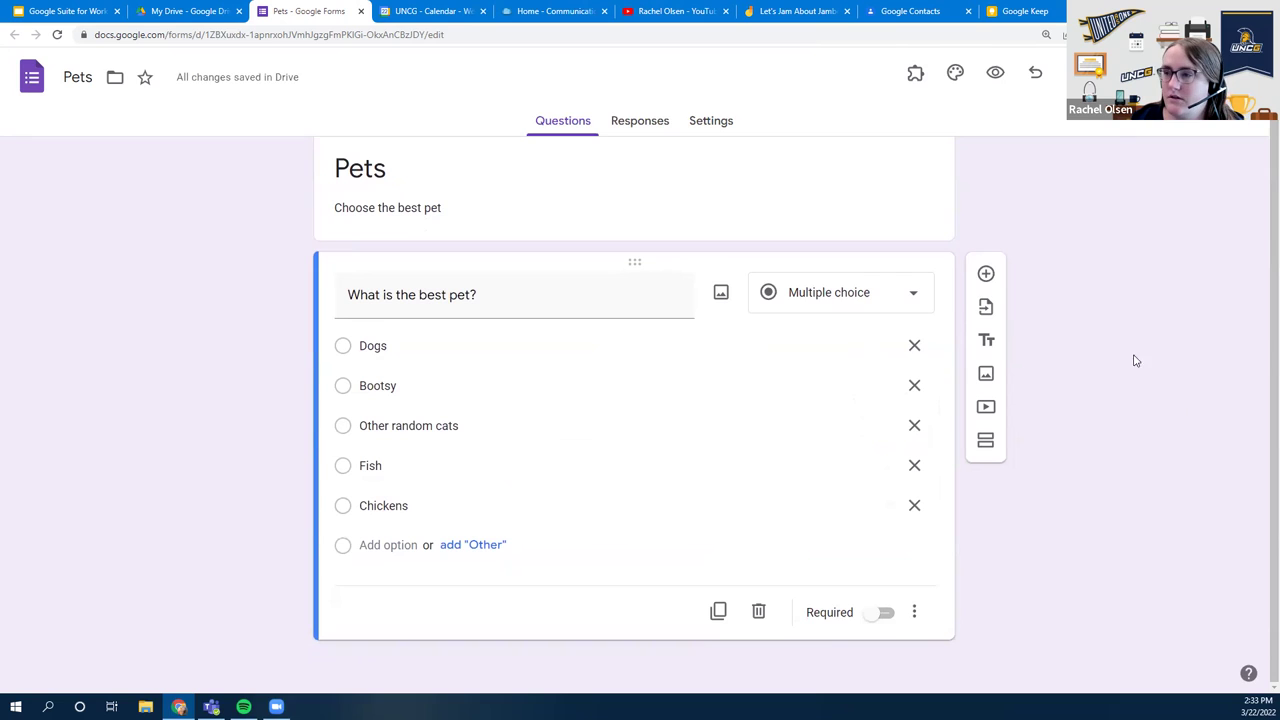
Change the best-pet question's type to Checkboxes and look over the other available question types
click(802, 306)
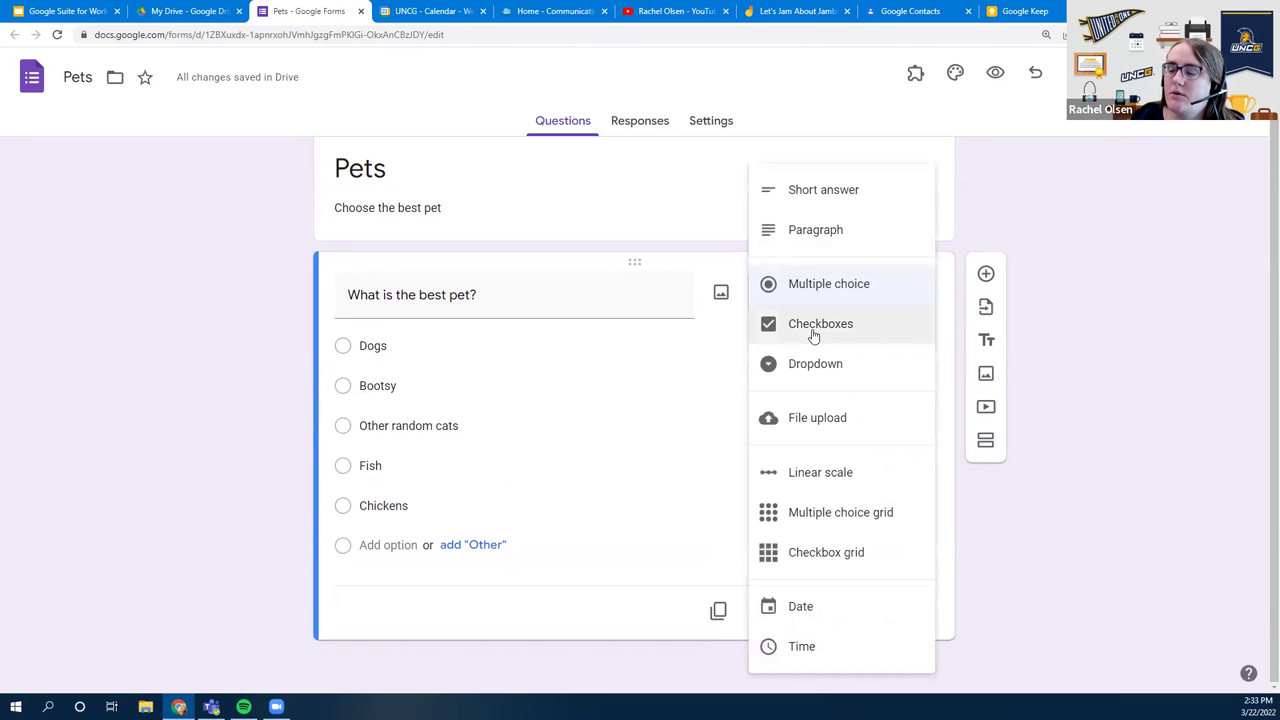
click(793, 326)
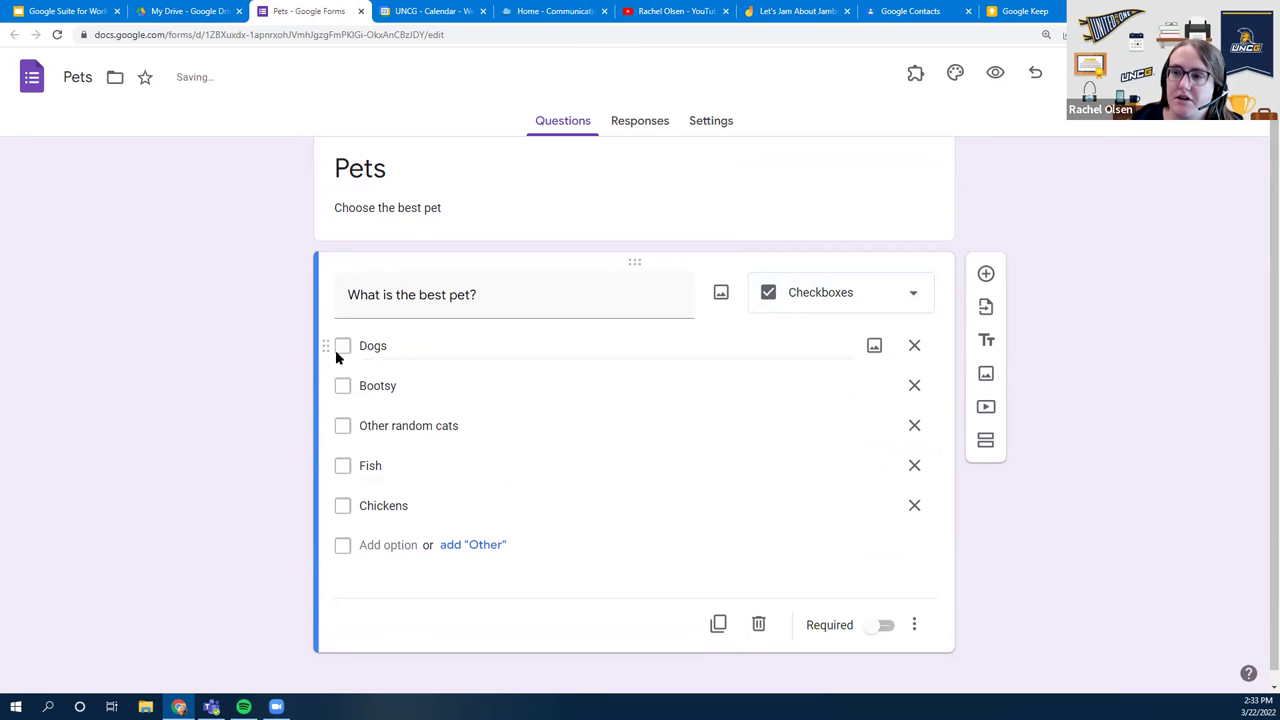
click(838, 307)
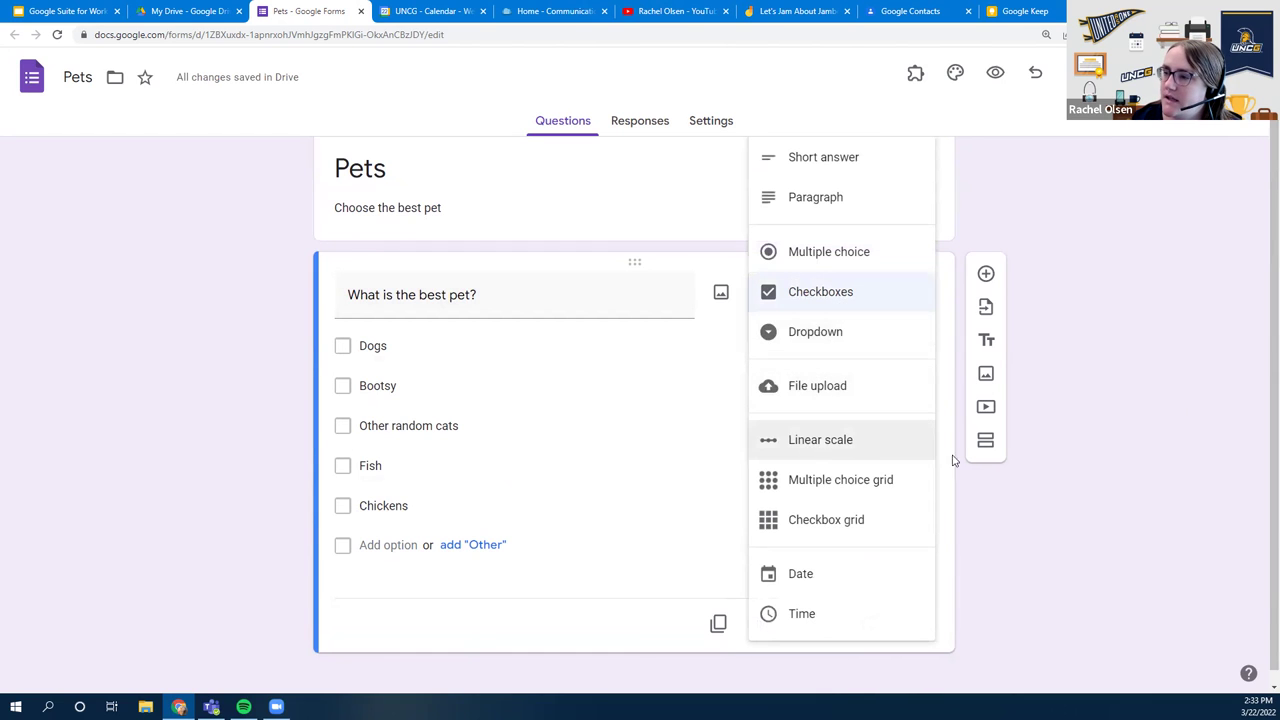
click(1051, 529)
Add a second question titled "How great are pets?" and set its type to Linear scale
click(985, 273)
text(How great are pets)
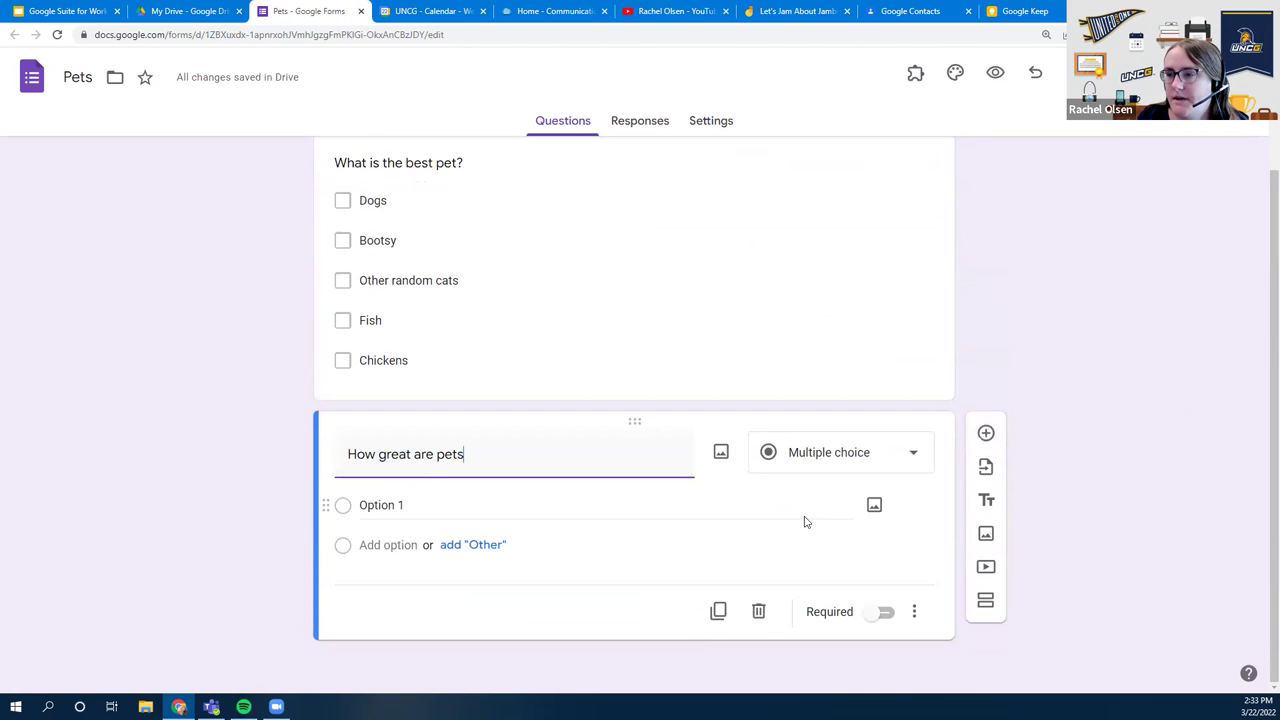
text(?)
click(806, 456)
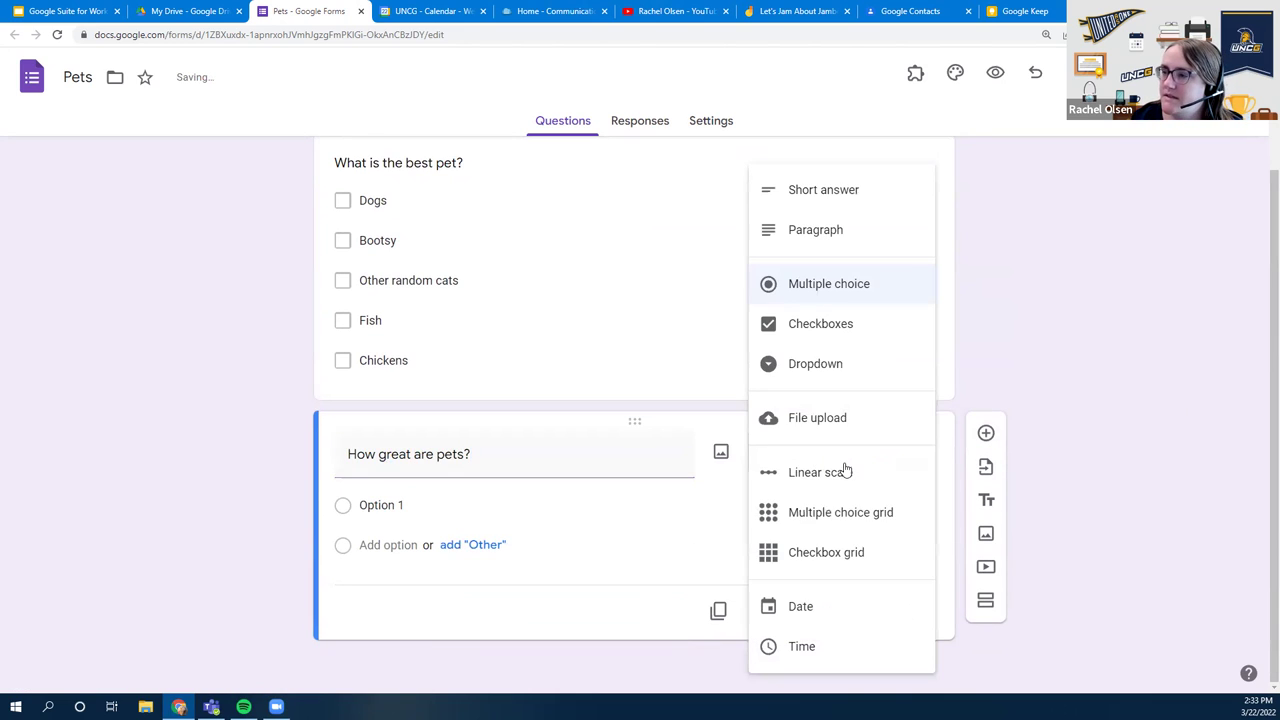
click(843, 471)
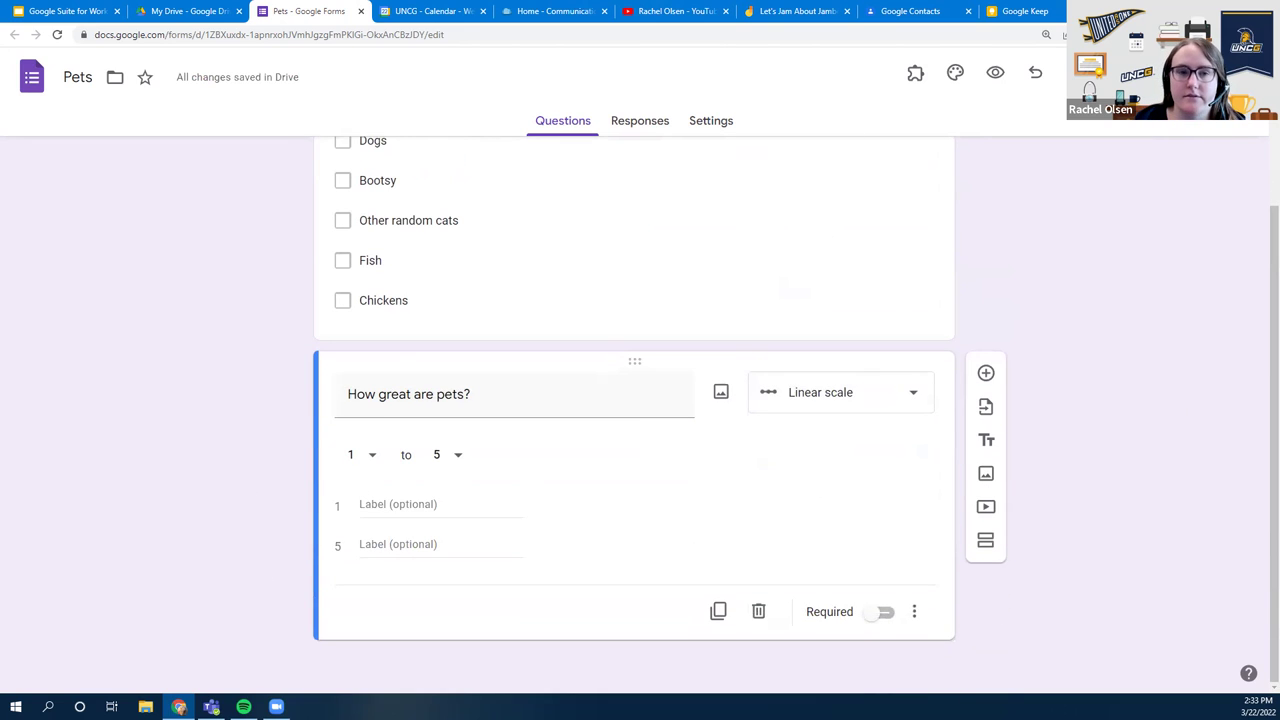
Label the scale's 1 end "They're not great" and its 5 end "They're so great"
click(407, 503)
text(They're not g)
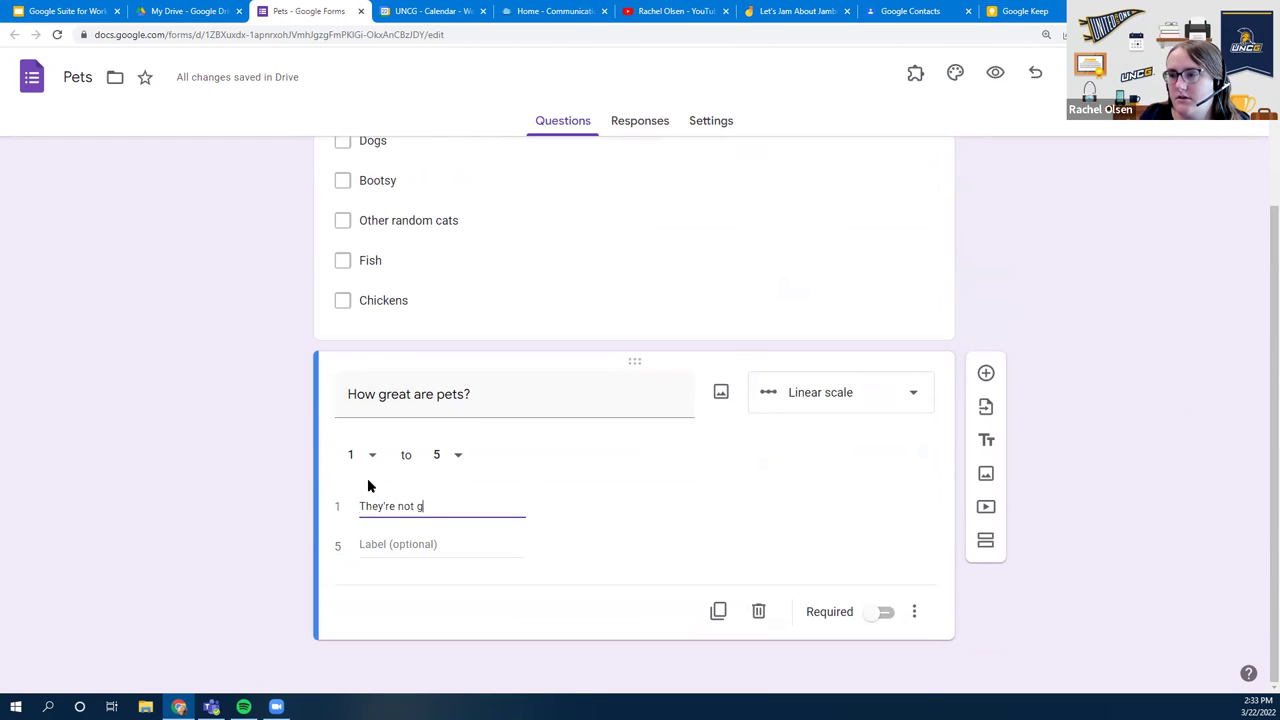
text(reat)
key(Tab)
text(Th)
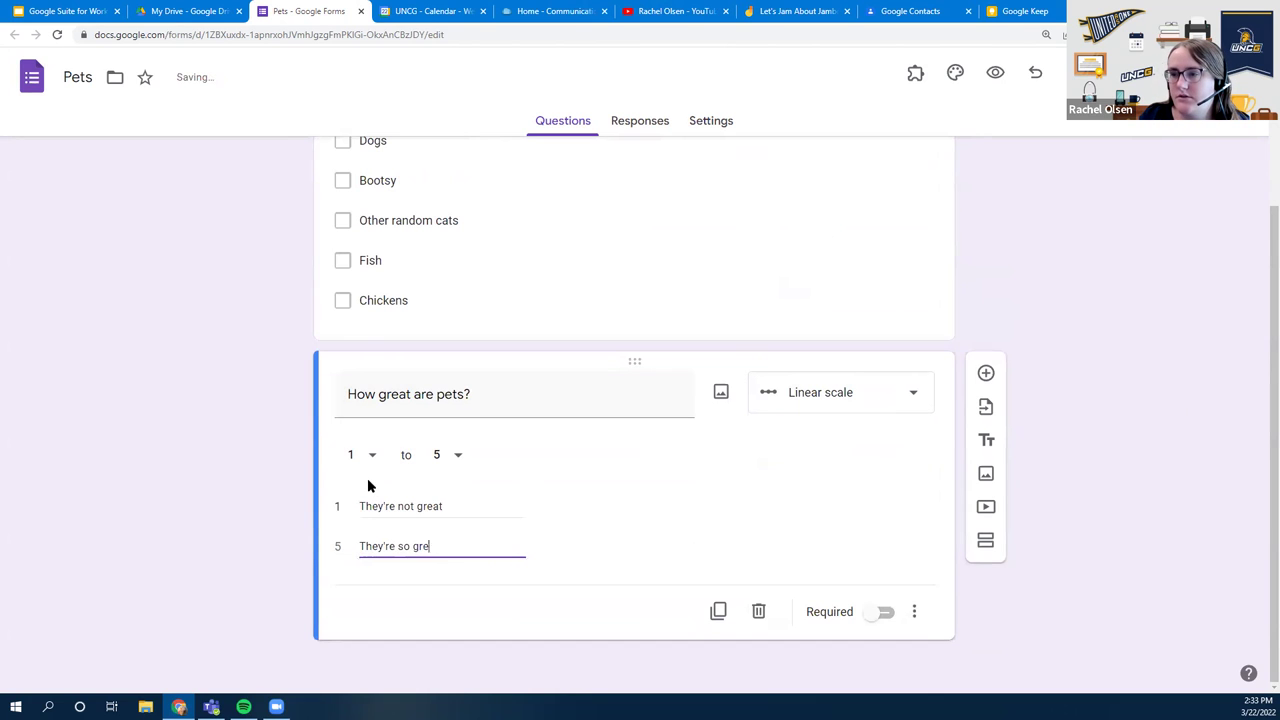
click(1182, 363)
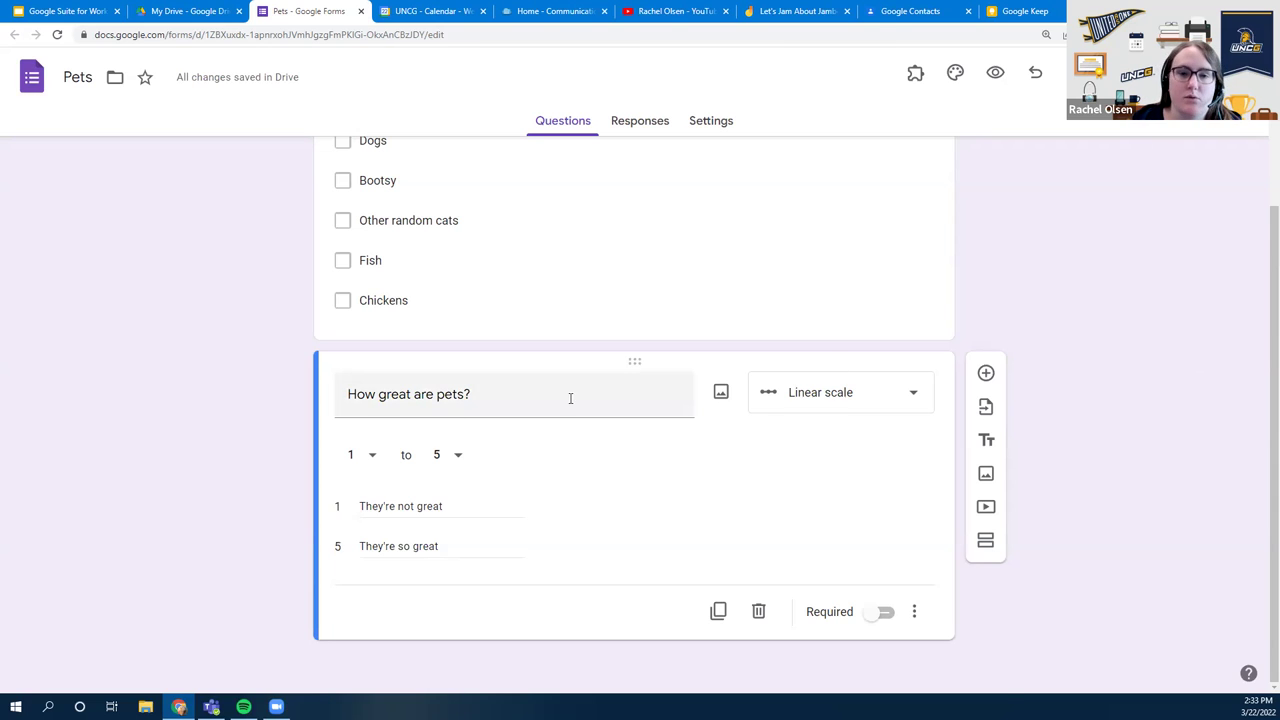
Preview the form as a respondent would see it, then close the preview
scroll(570, 398, up, 2)
click(995, 72)
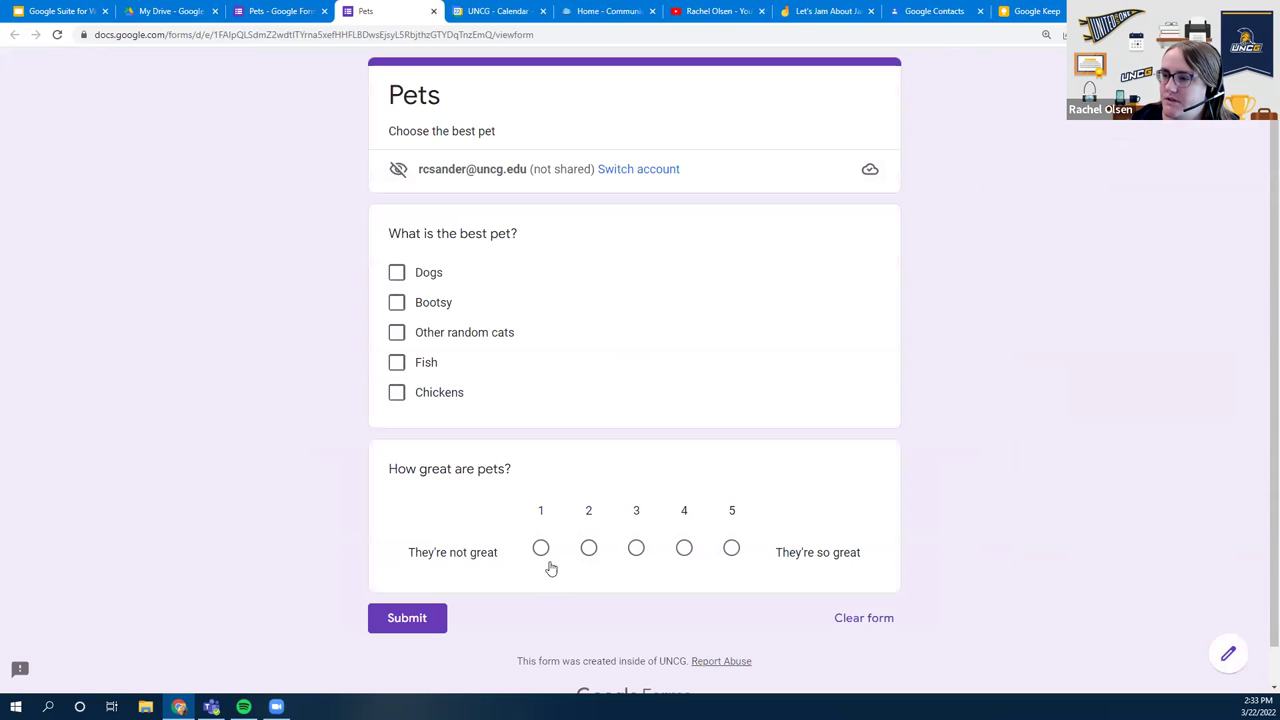
click(433, 11)
Add "Rico" as another answer option after "Chickens" in the best-pet question
click(415, 520)
key(Tab)
key(Tab)
key(Tab)
text(Rico)
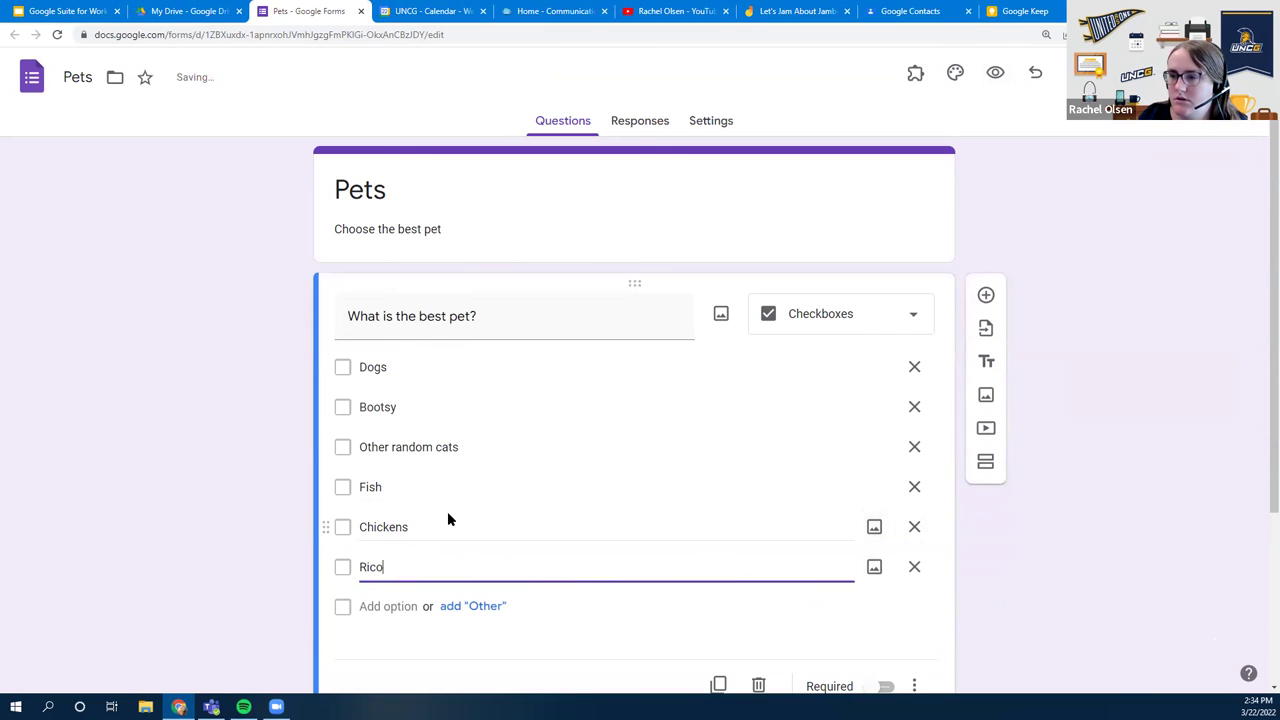
click(1123, 346)
Make the "What is the best pet?" question required
scroll(1115, 350, down, 2)
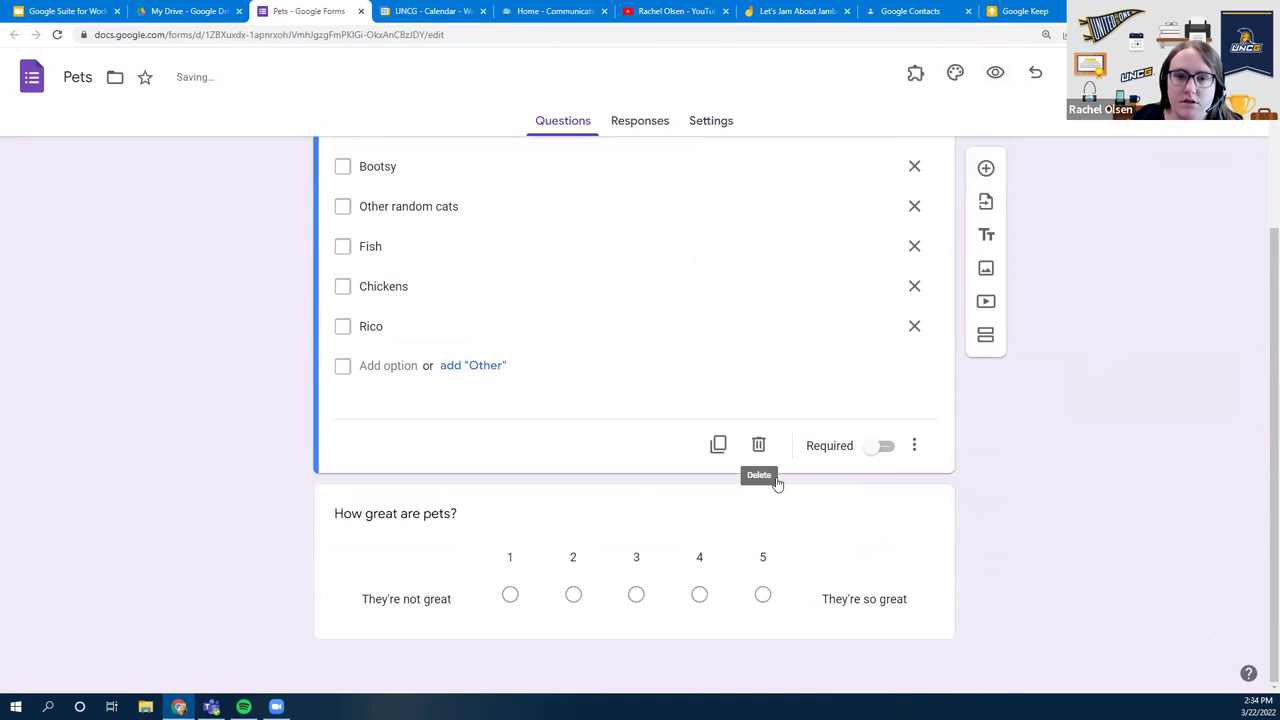
scroll(997, 563, up, 2)
scroll(997, 563, down, 2)
scroll(919, 555, up, 1)
scroll(918, 554, up, 2)
scroll(900, 540, down, 2)
click(885, 488)
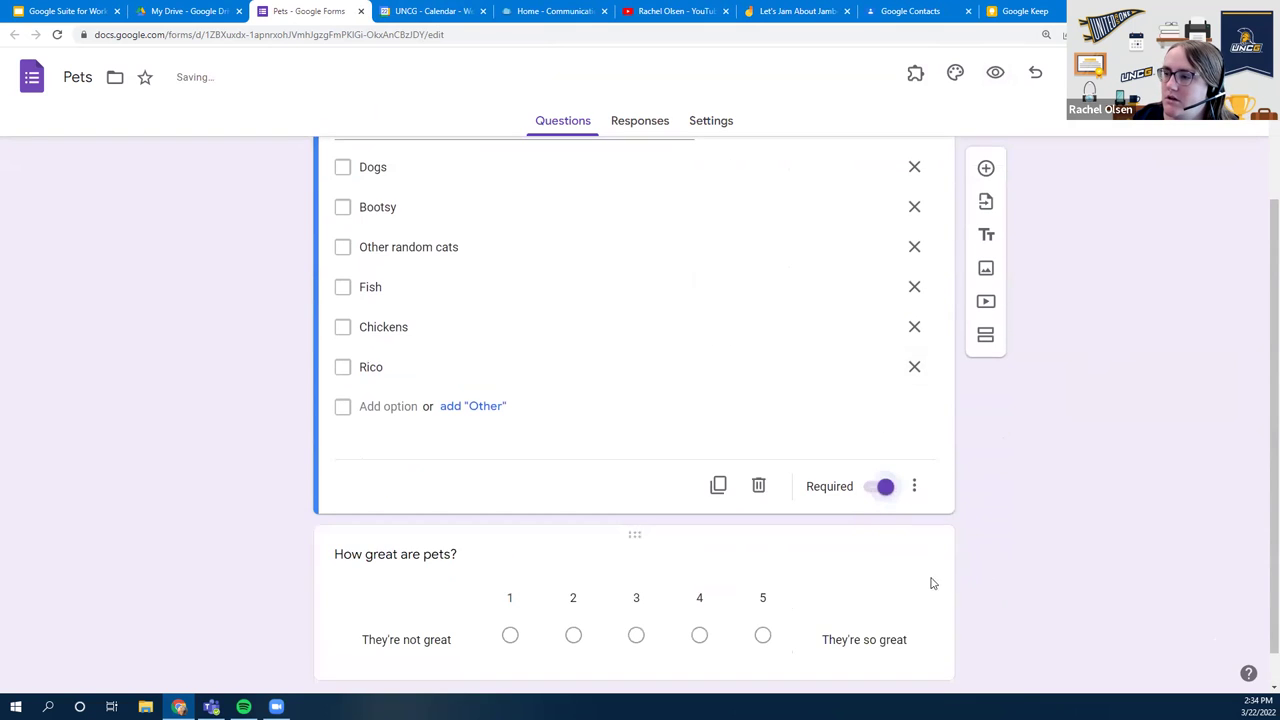
scroll(1017, 557, up, 2)
scroll(1034, 554, down, 1)
scroll(1034, 554, up, 1)
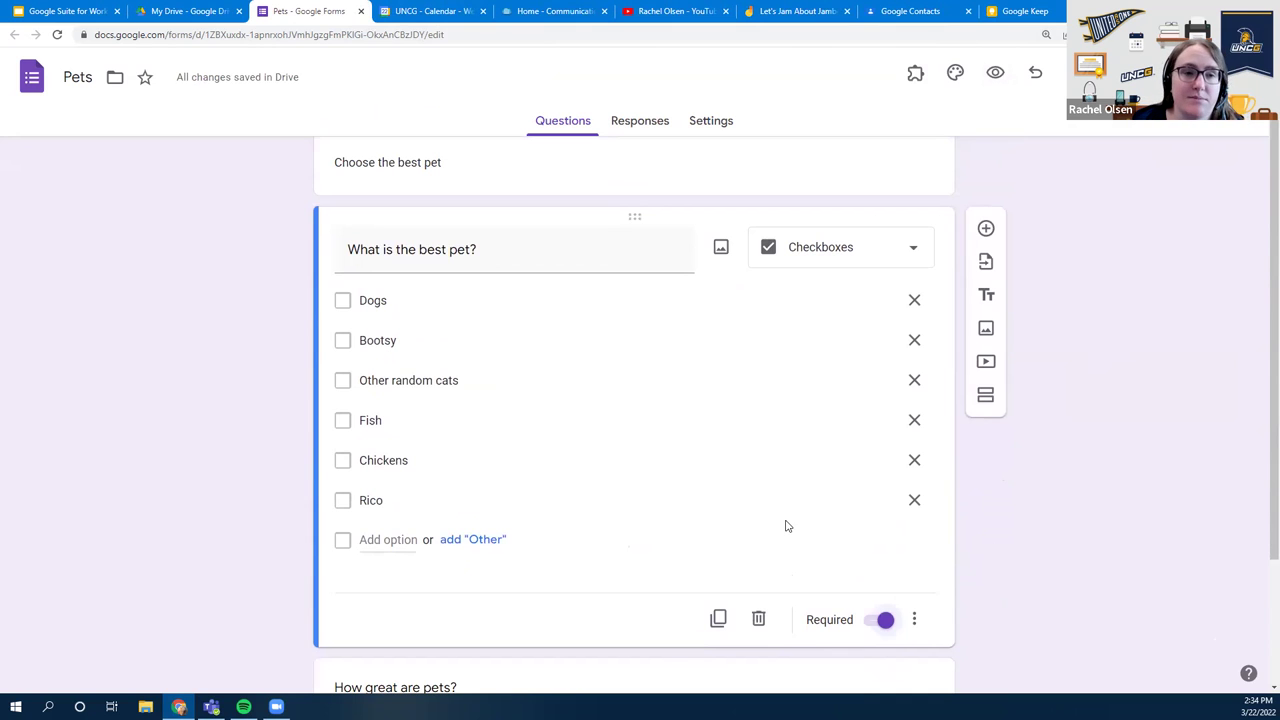
scroll(749, 506, down, 2)
scroll(760, 531, up, 3)
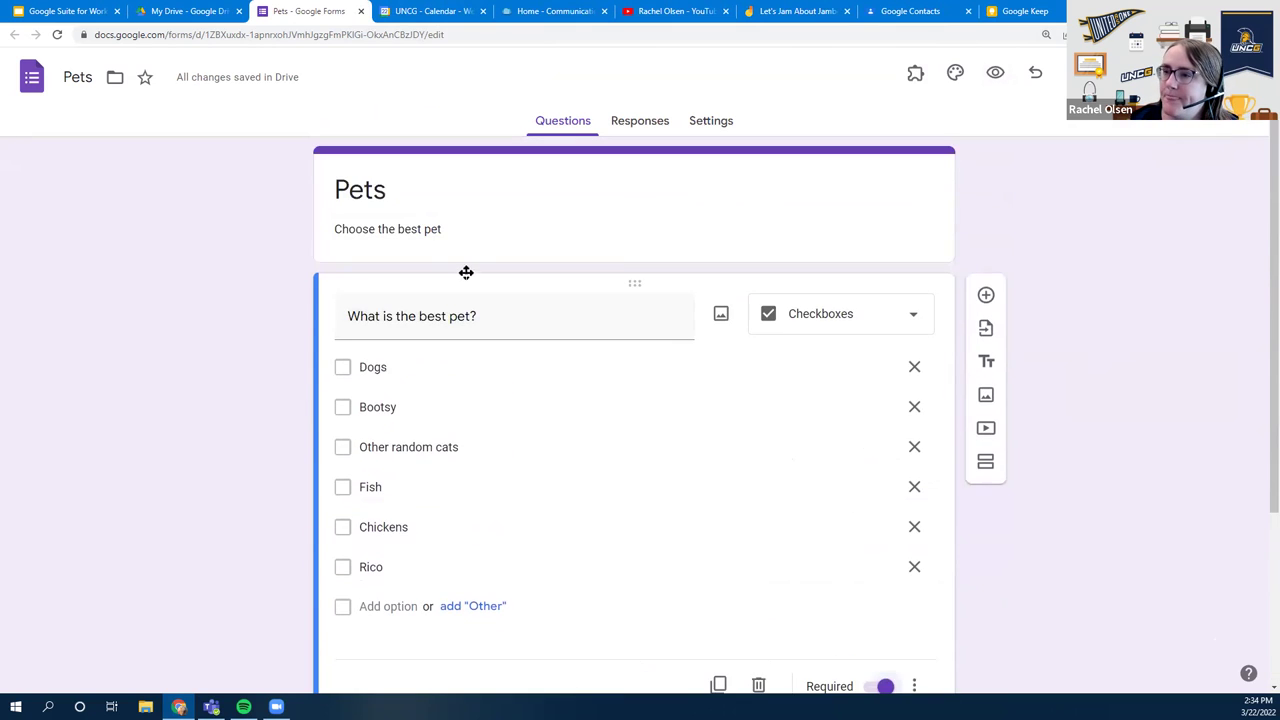
scroll(966, 474, down, 2)
scroll(835, 523, up, 2)
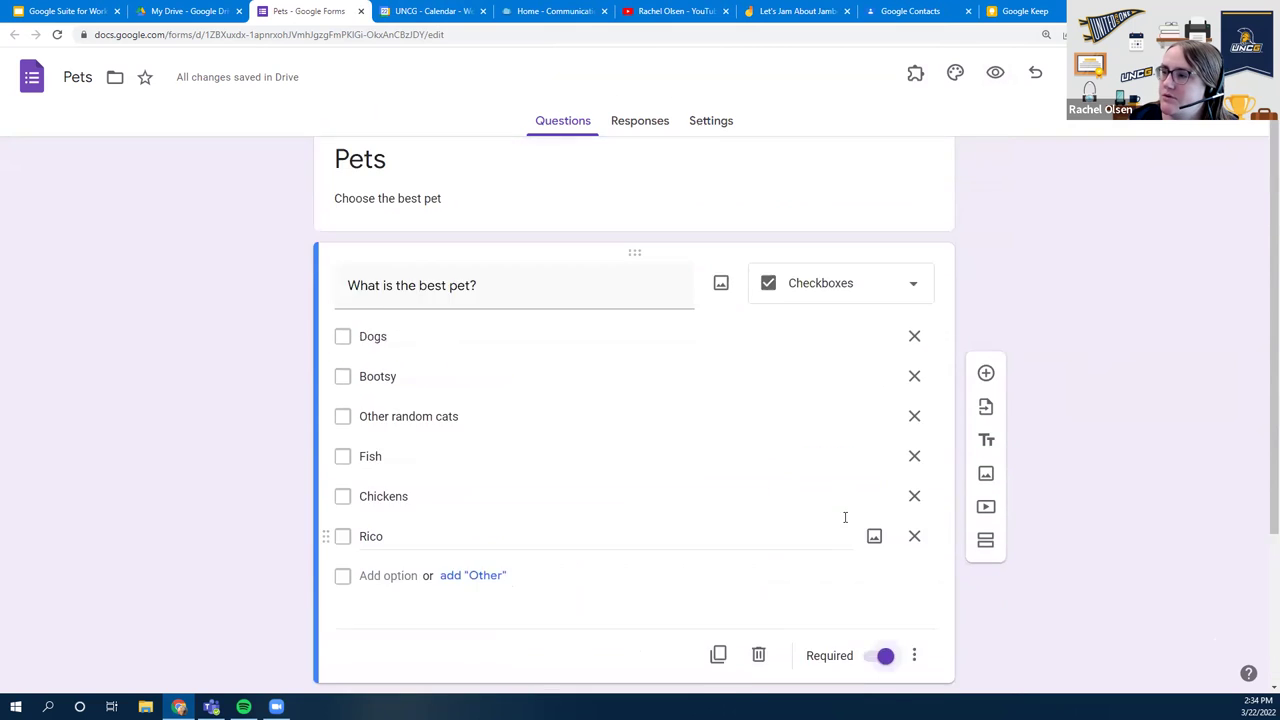
Add a title block reading "General Questions" and move it above the best-pet question
click(984, 361)
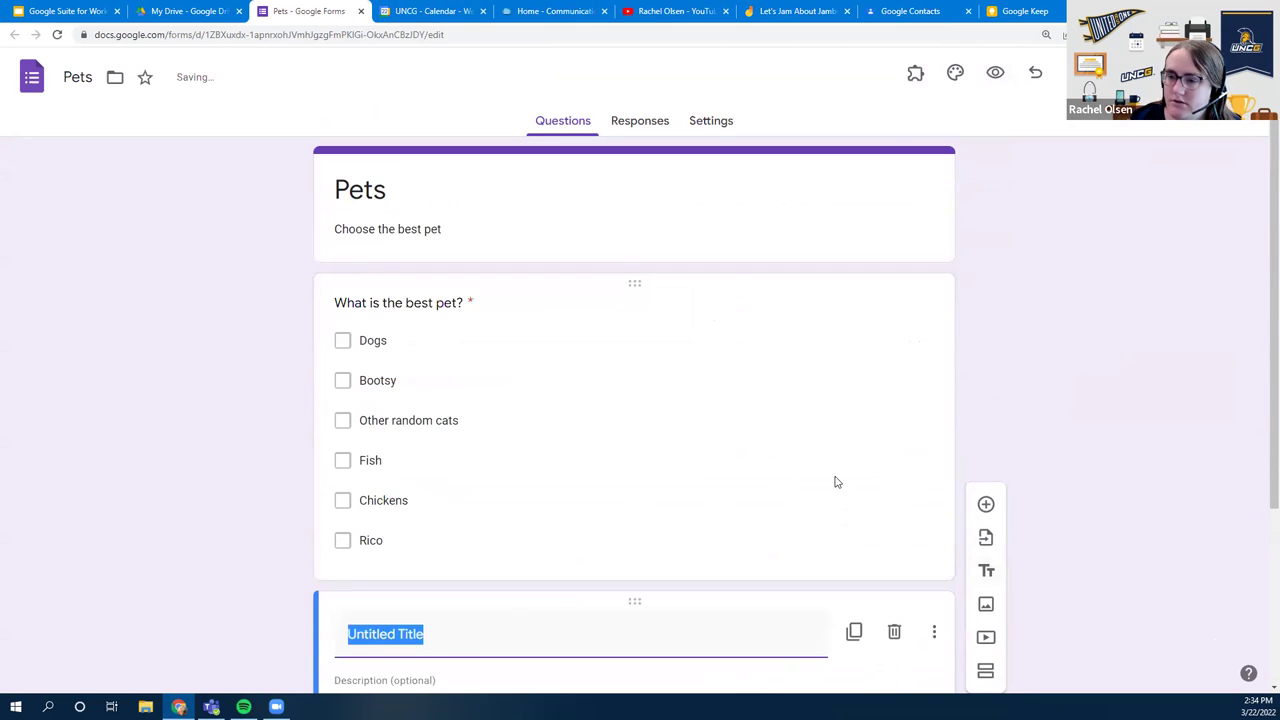
text(General )
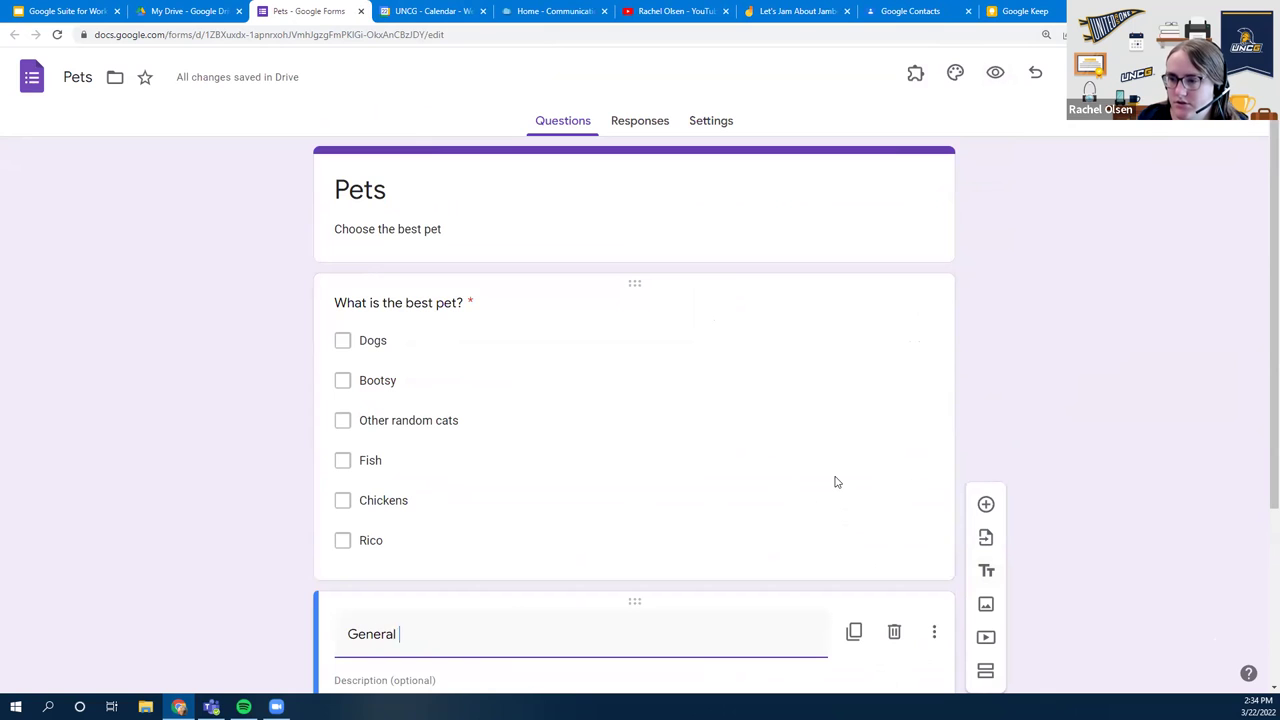
text(Questions)
drag(634, 605, 637, 249)
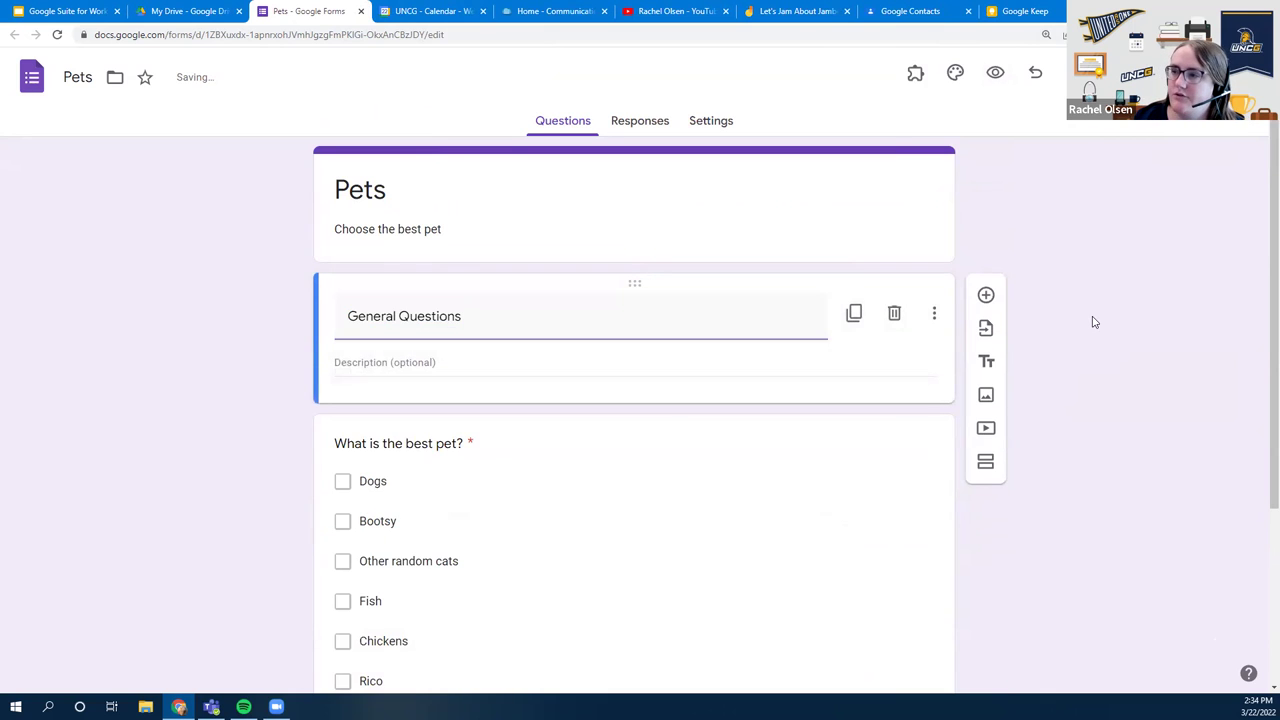
scroll(1127, 382, down, 1)
scroll(1127, 382, down, 1)
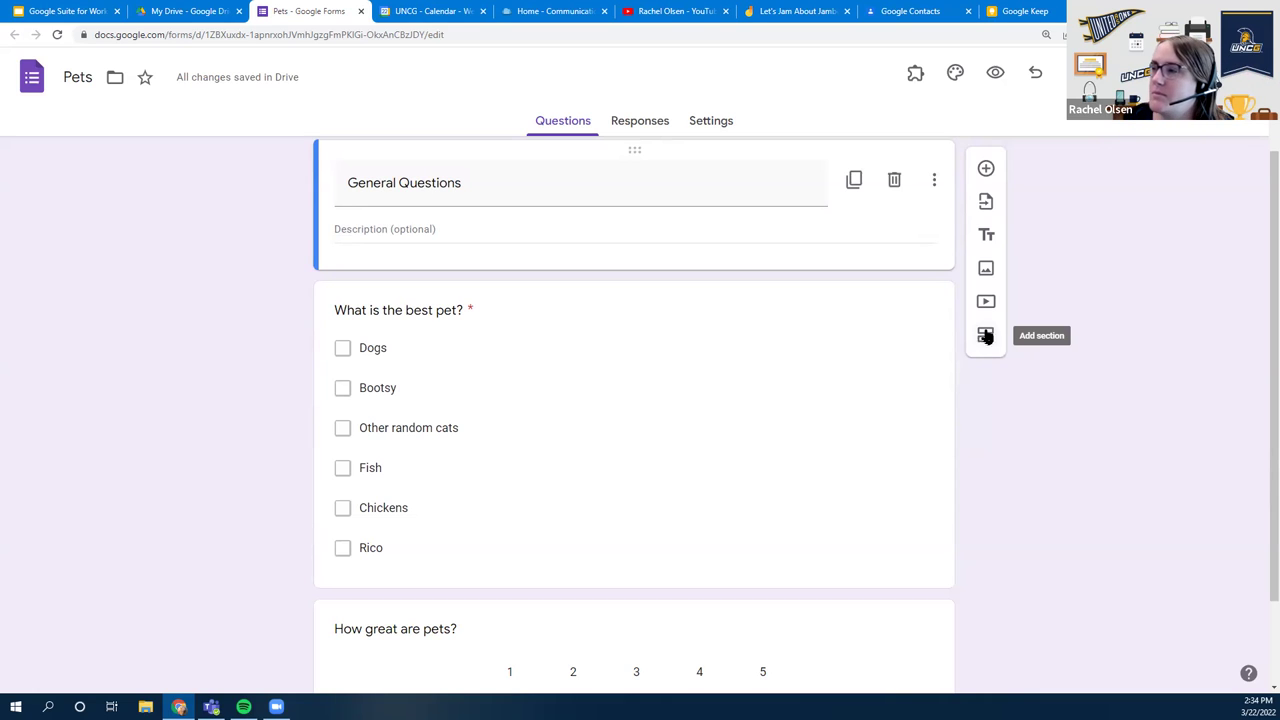
scroll(1078, 396, up, 1)
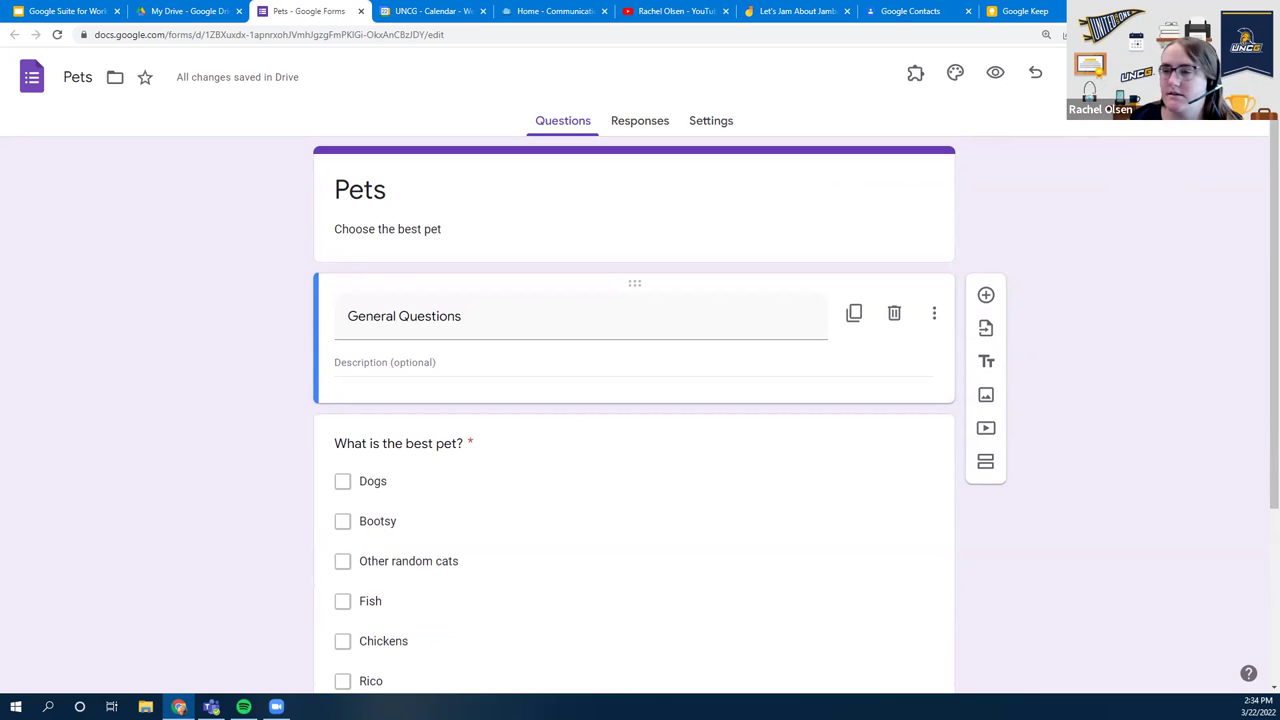
scroll(924, 486, down, 3)
scroll(920, 486, up, 3)
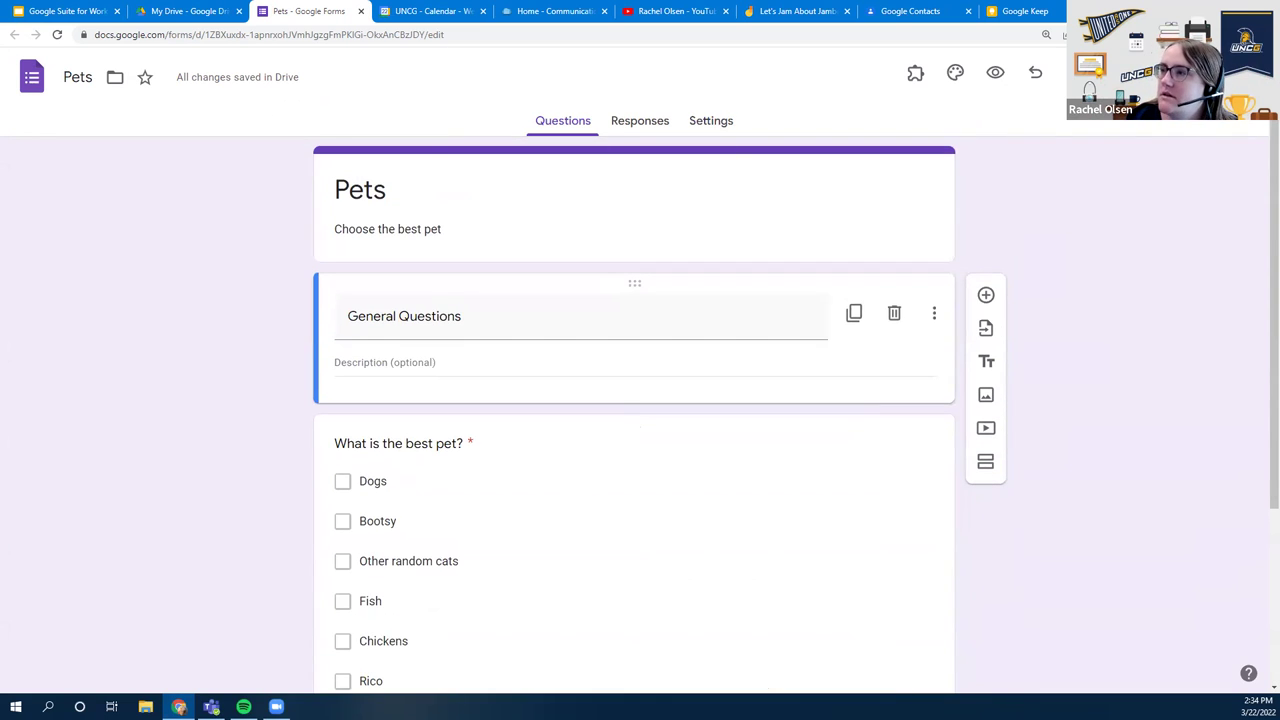
scroll(1070, 440, down, 3)
scroll(1069, 466, up, 3)
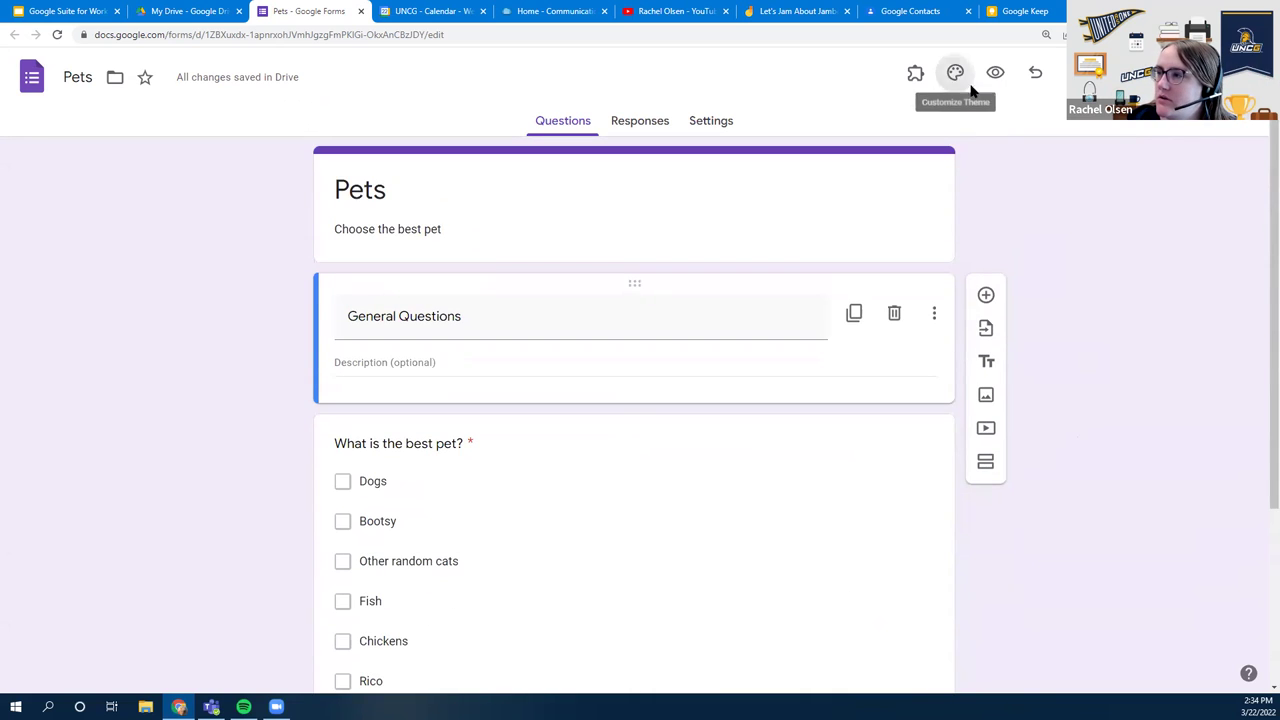
Set the theater stage curtain image from the Night out themes as the form's header, then close the theme options
click(955, 72)
click(1110, 241)
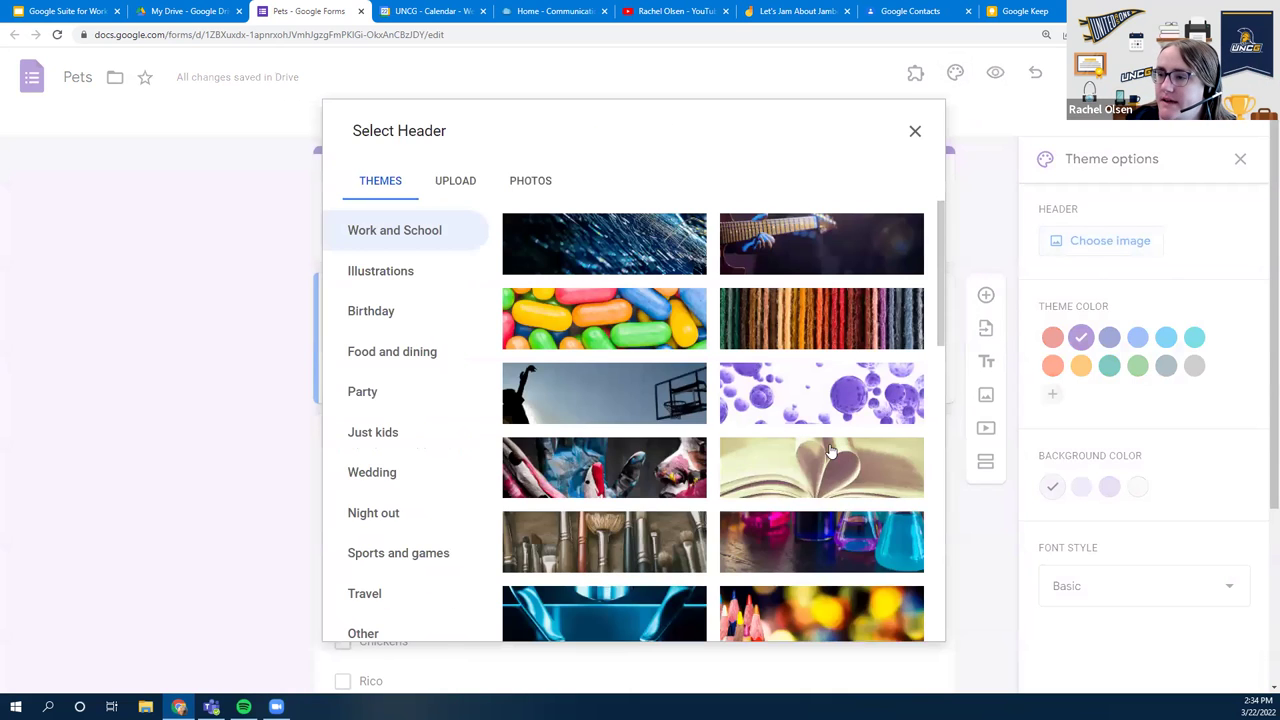
scroll(669, 450, down, 7)
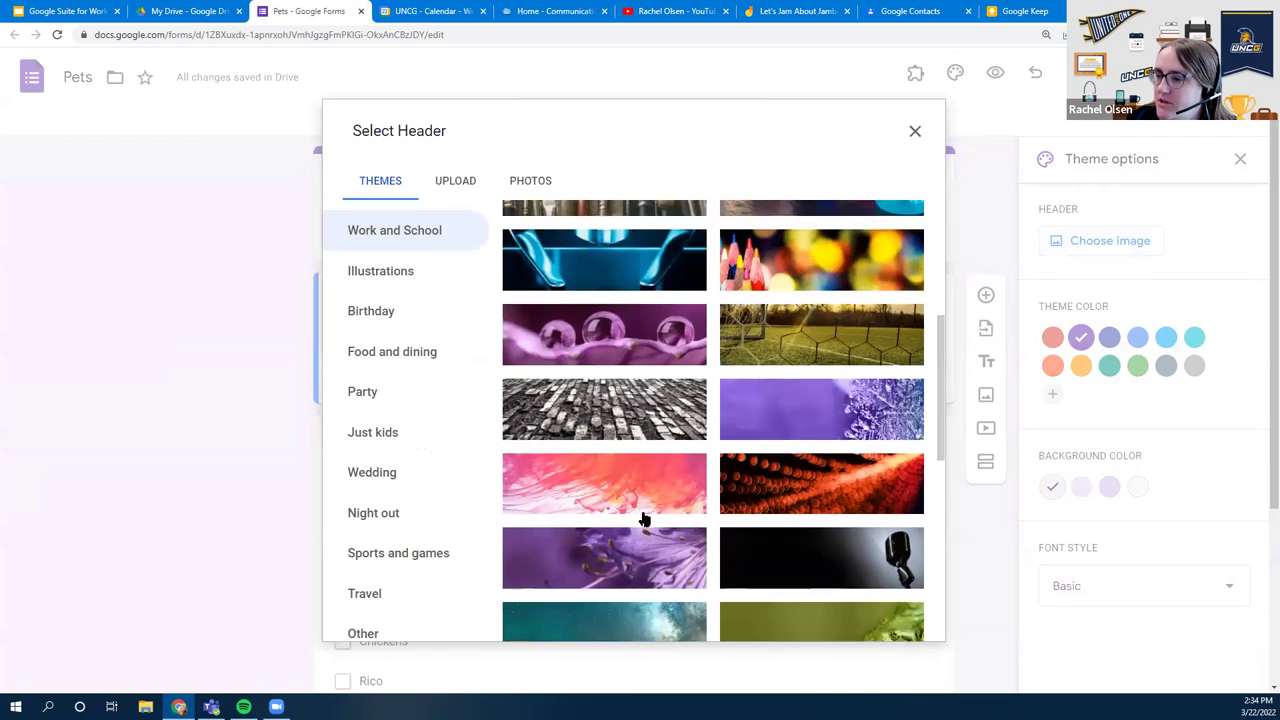
click(603, 378)
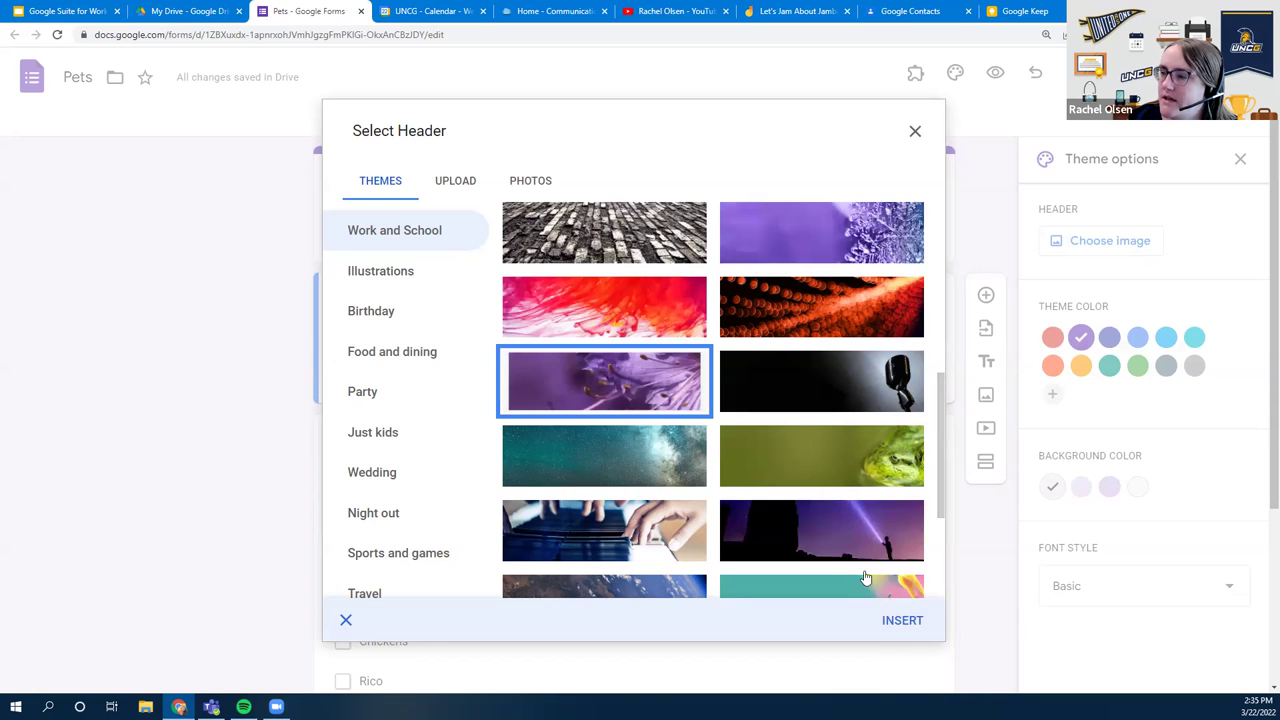
scroll(600, 400, down, 5)
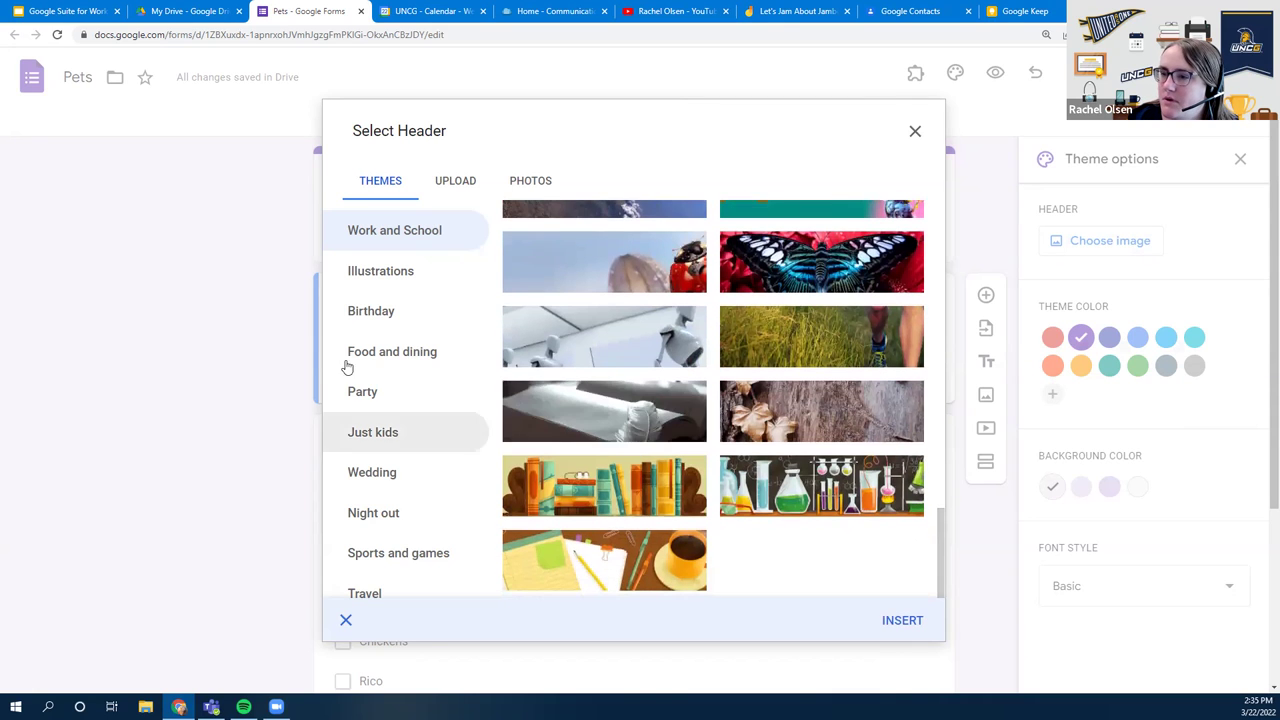
click(391, 470)
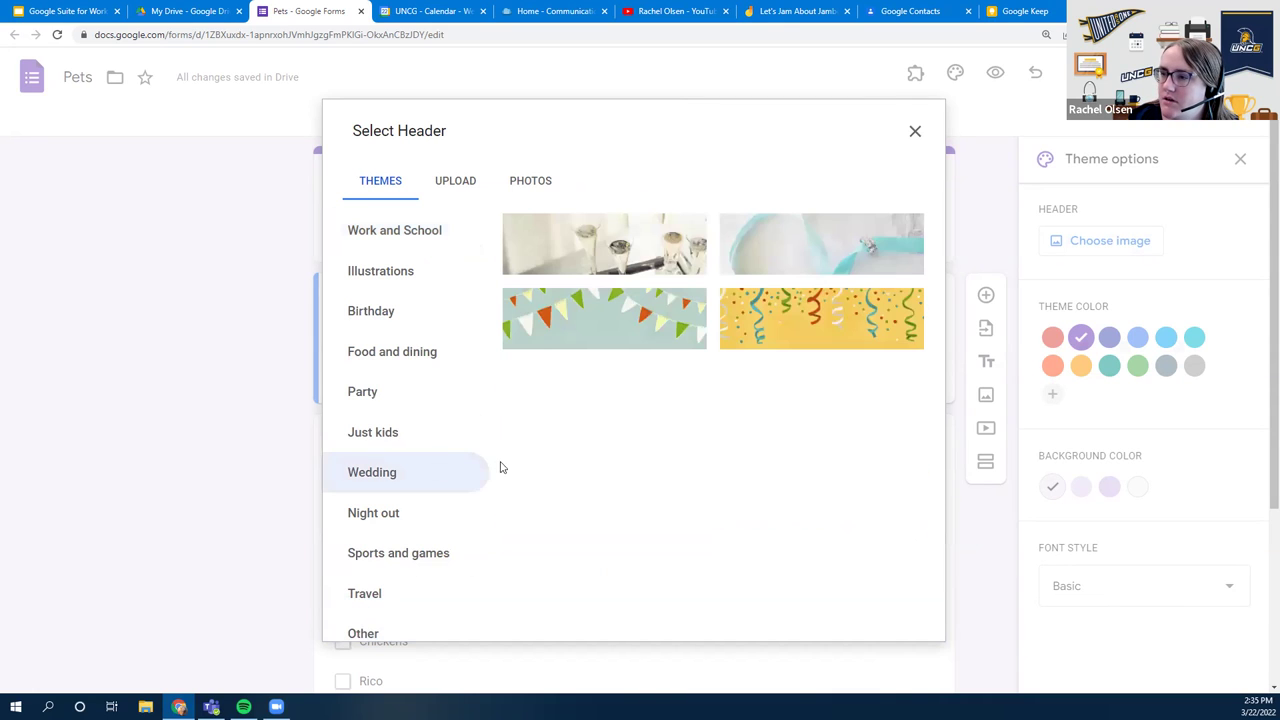
click(389, 513)
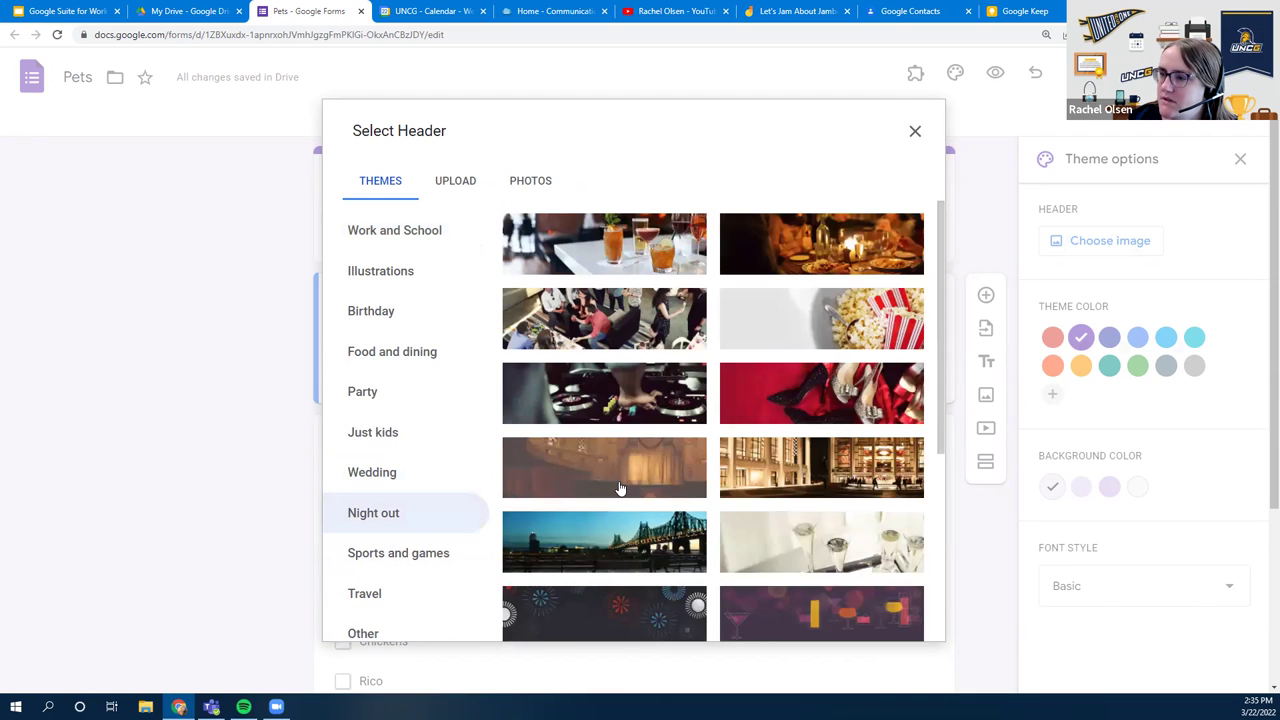
click(619, 486)
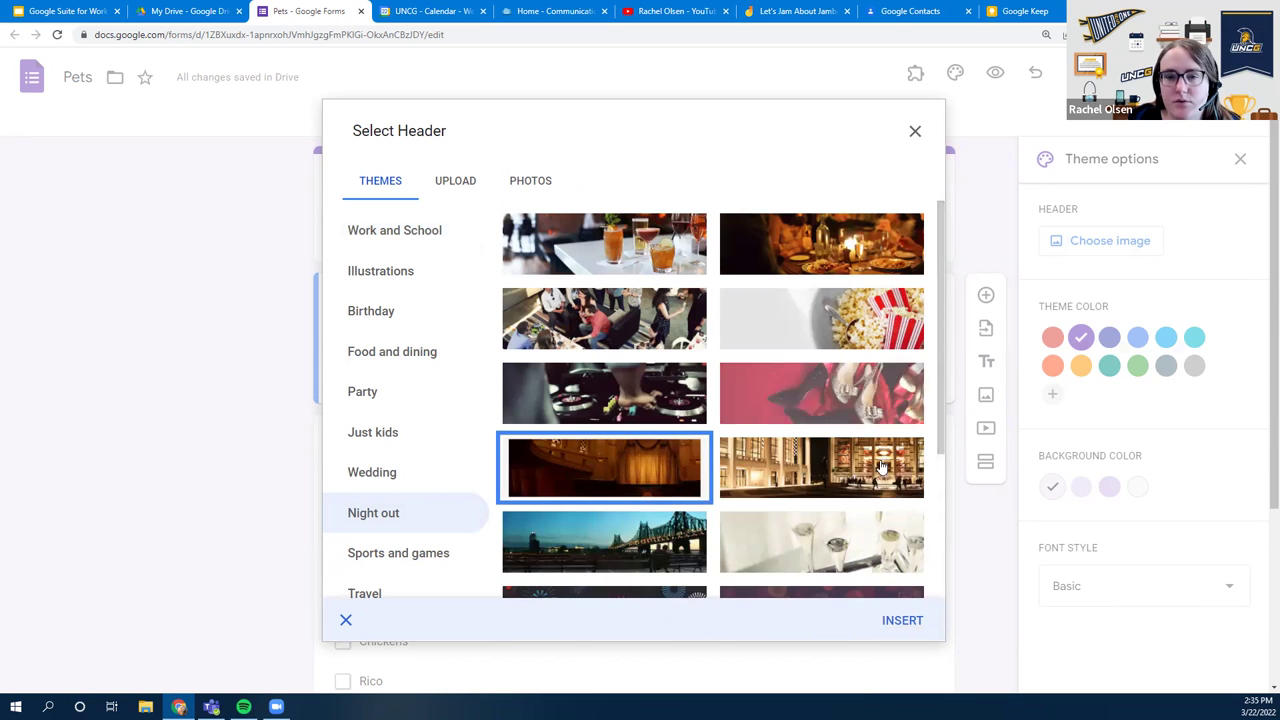
click(900, 619)
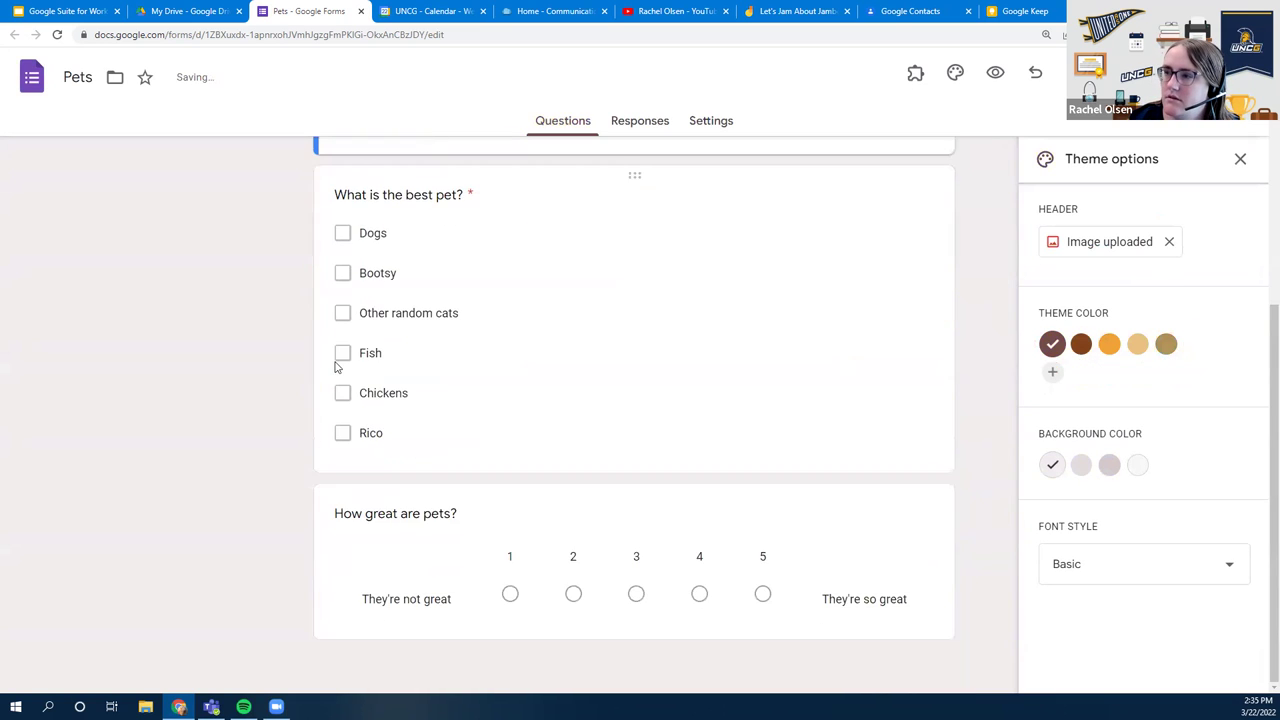
click(1259, 161)
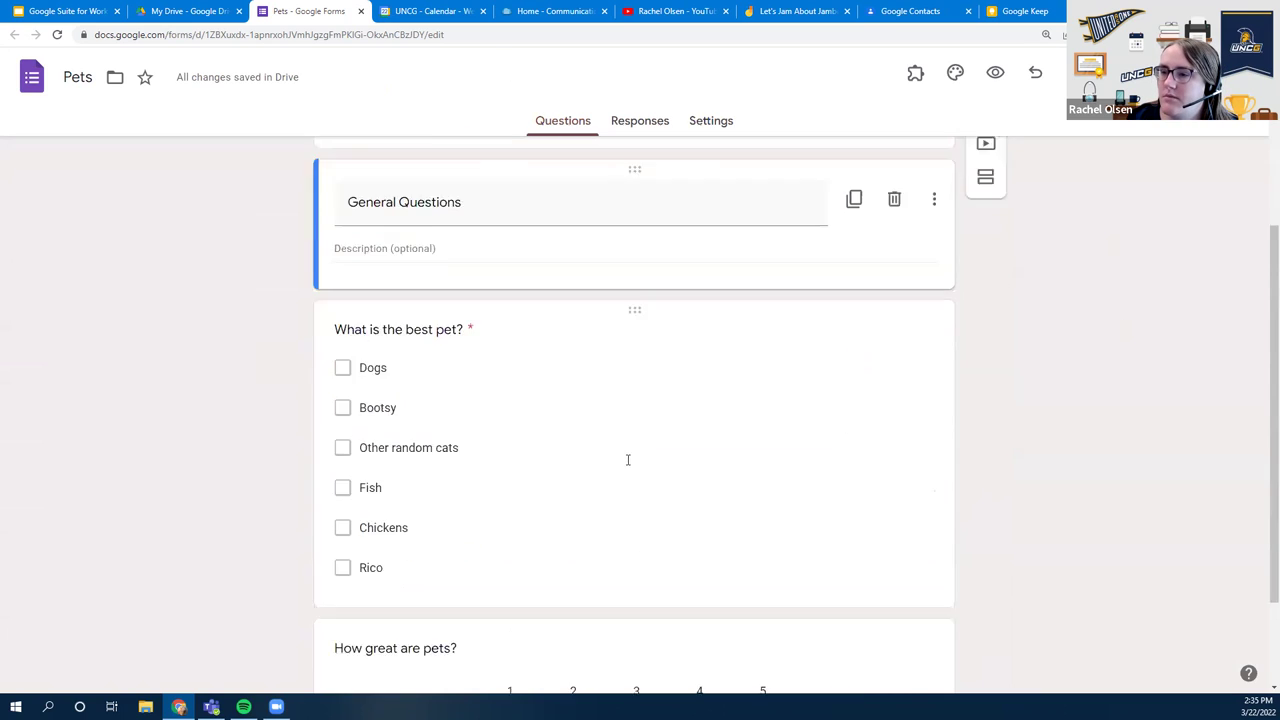
In the form's response settings, turn off the restriction to users in UNCG and its trusted organizations
click(709, 124)
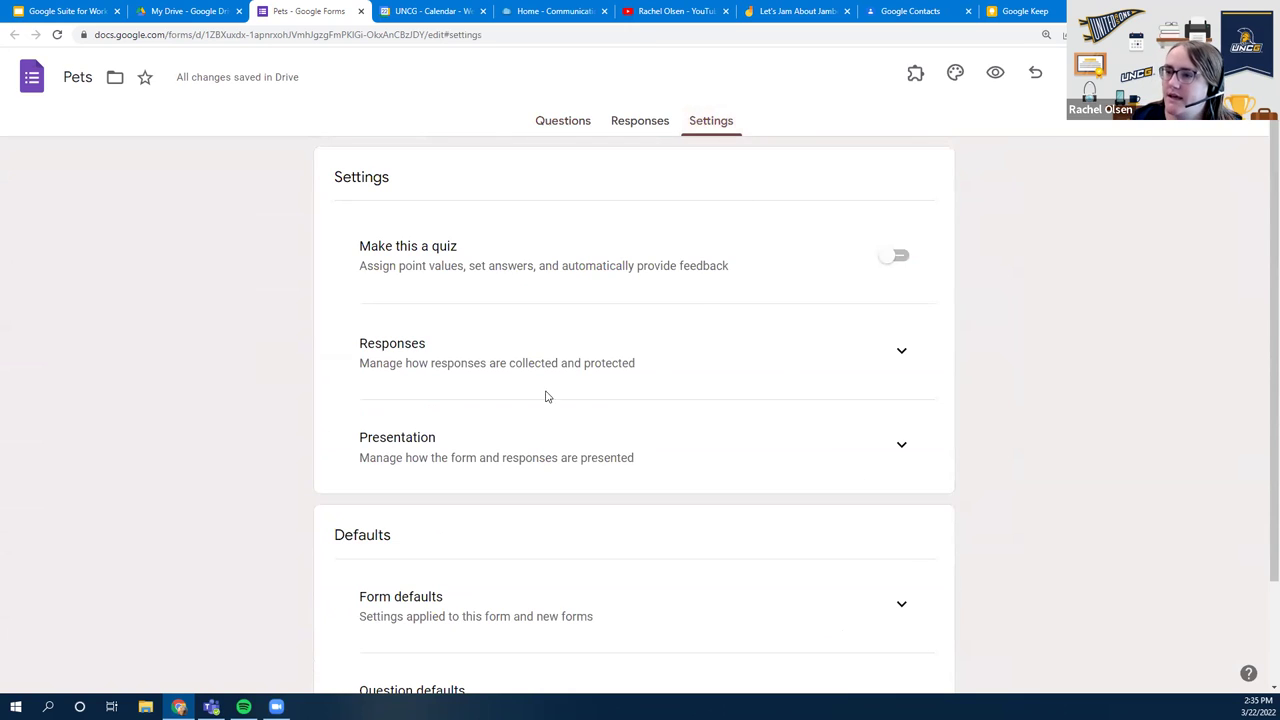
click(916, 362)
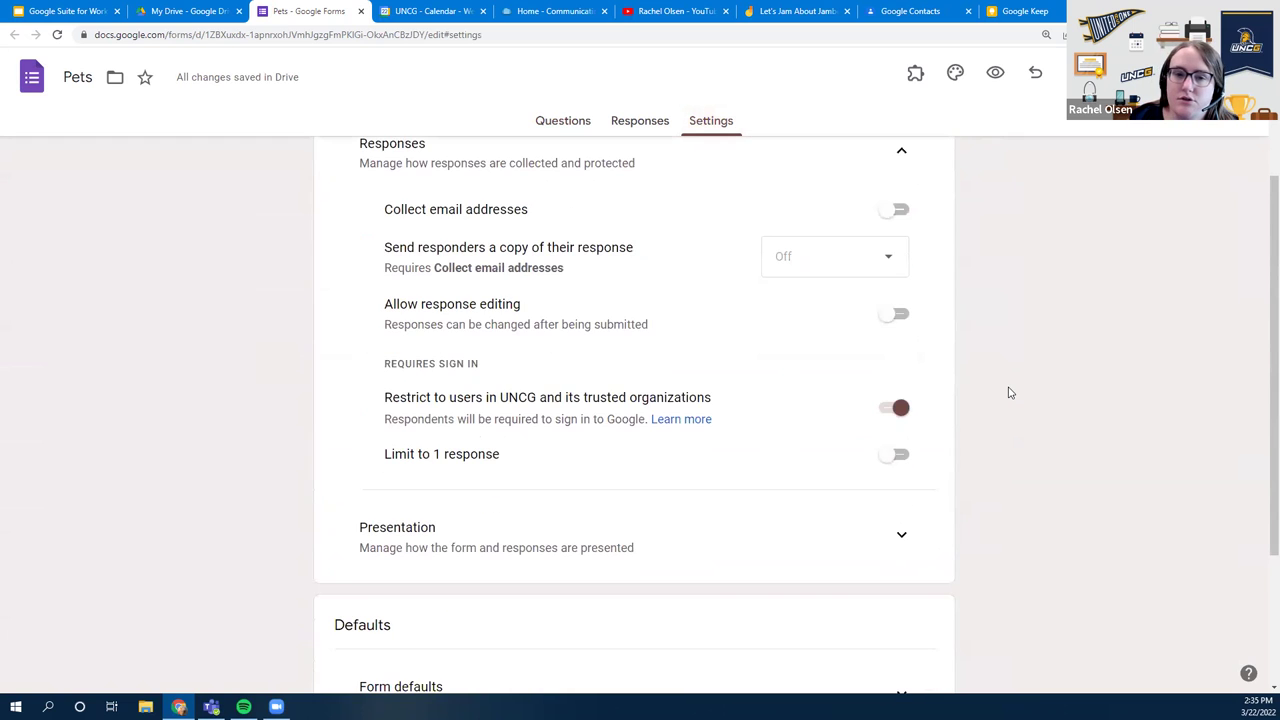
scroll(1010, 392, up, 1)
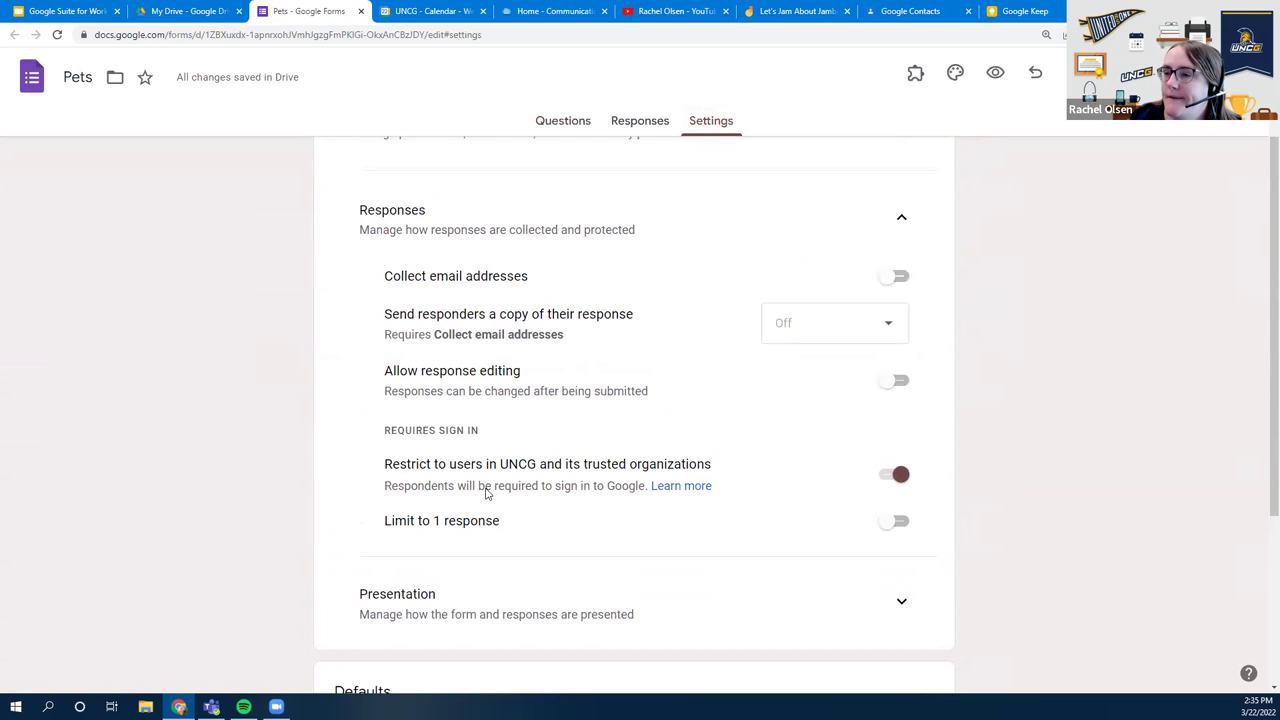
scroll(643, 449, up, 1)
scroll(645, 451, down, 1)
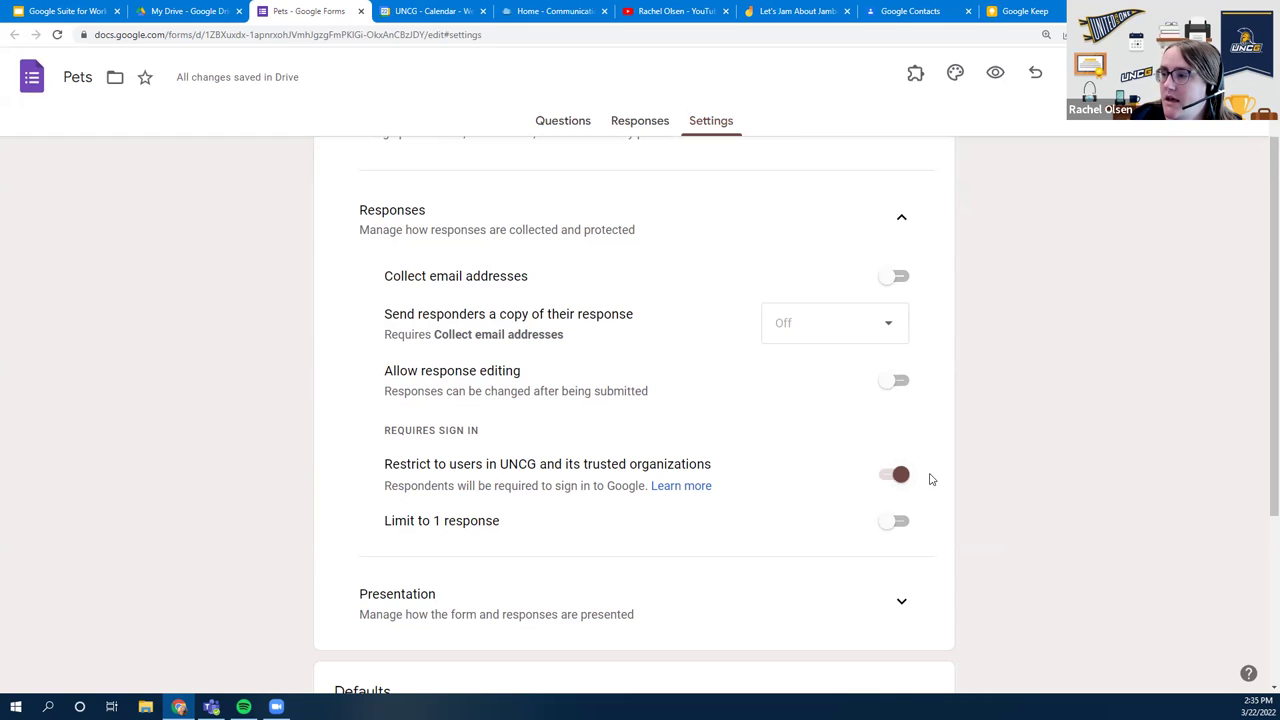
click(889, 478)
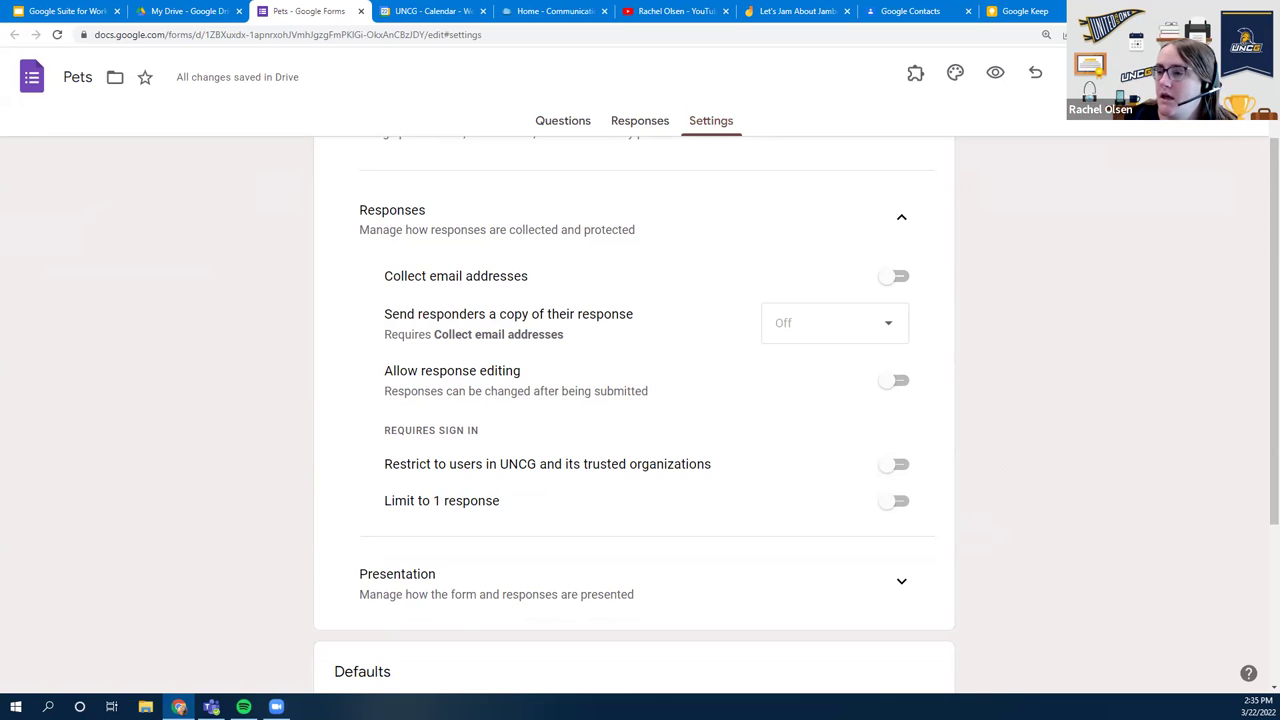
In the presentation settings, enter "Pets are great and I love them!" as the confirmation message and turn on the progress bar
scroll(732, 522, down, 3)
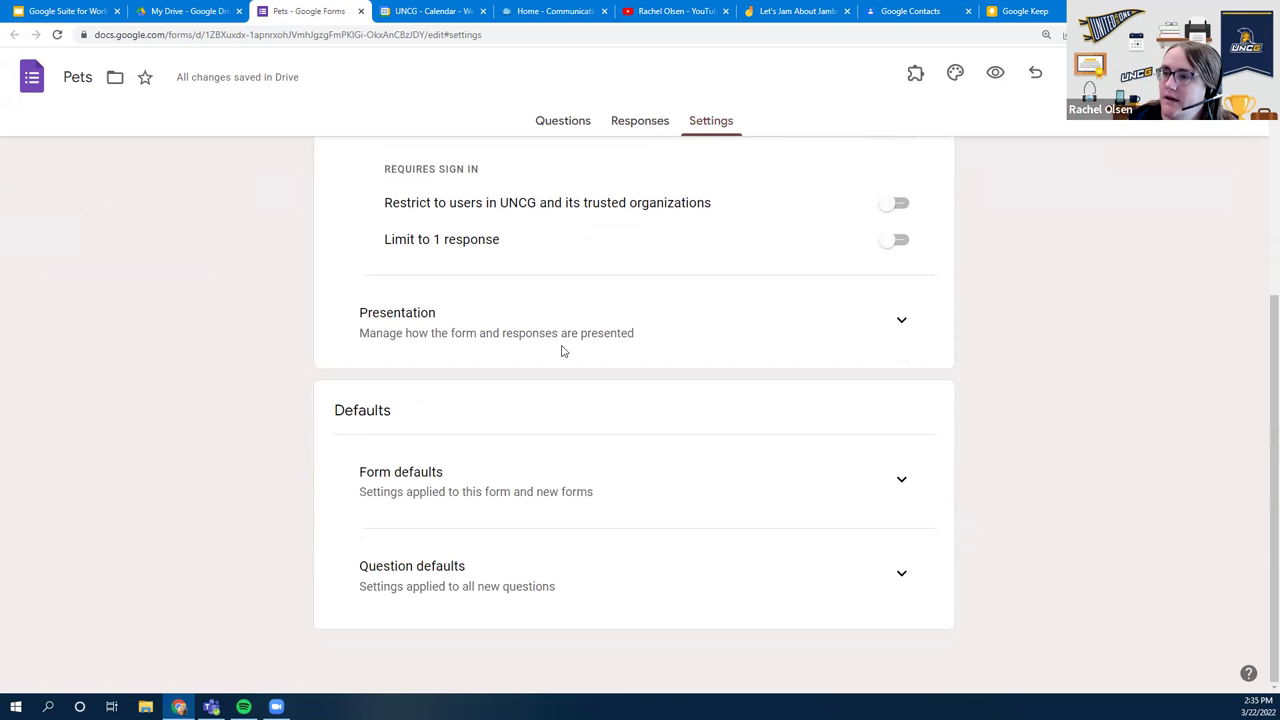
click(896, 326)
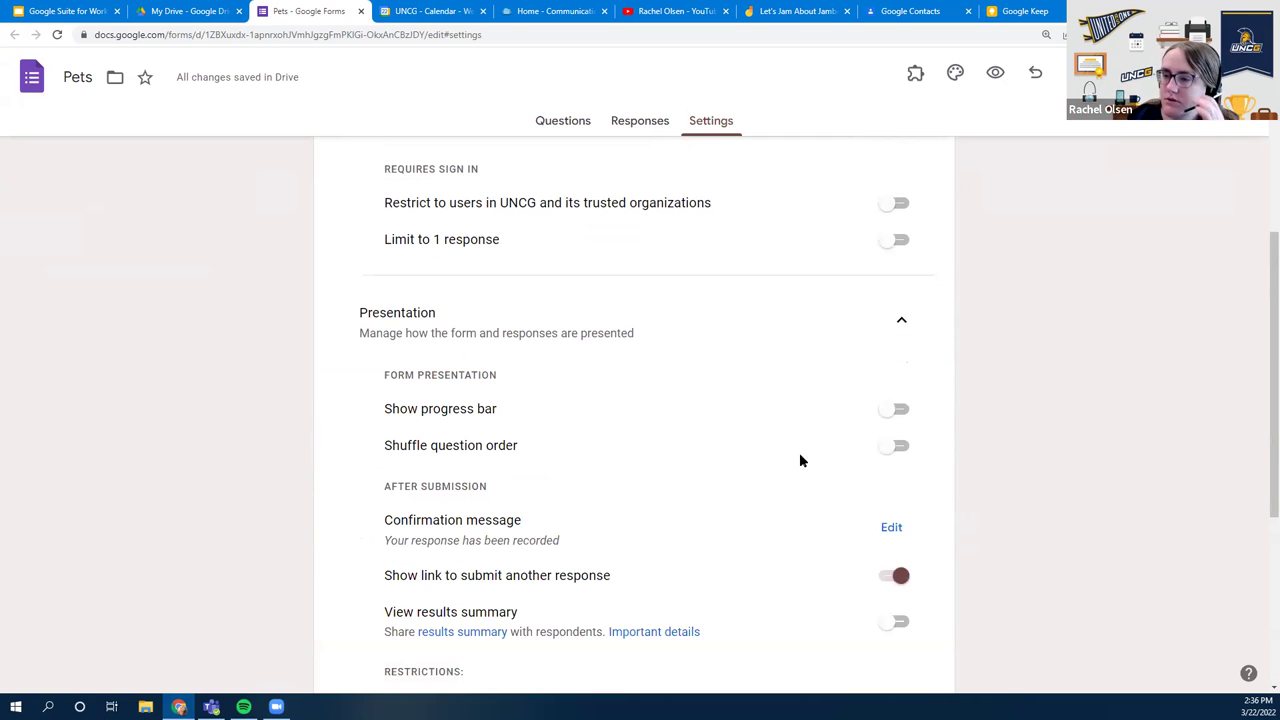
scroll(790, 486, down, 2)
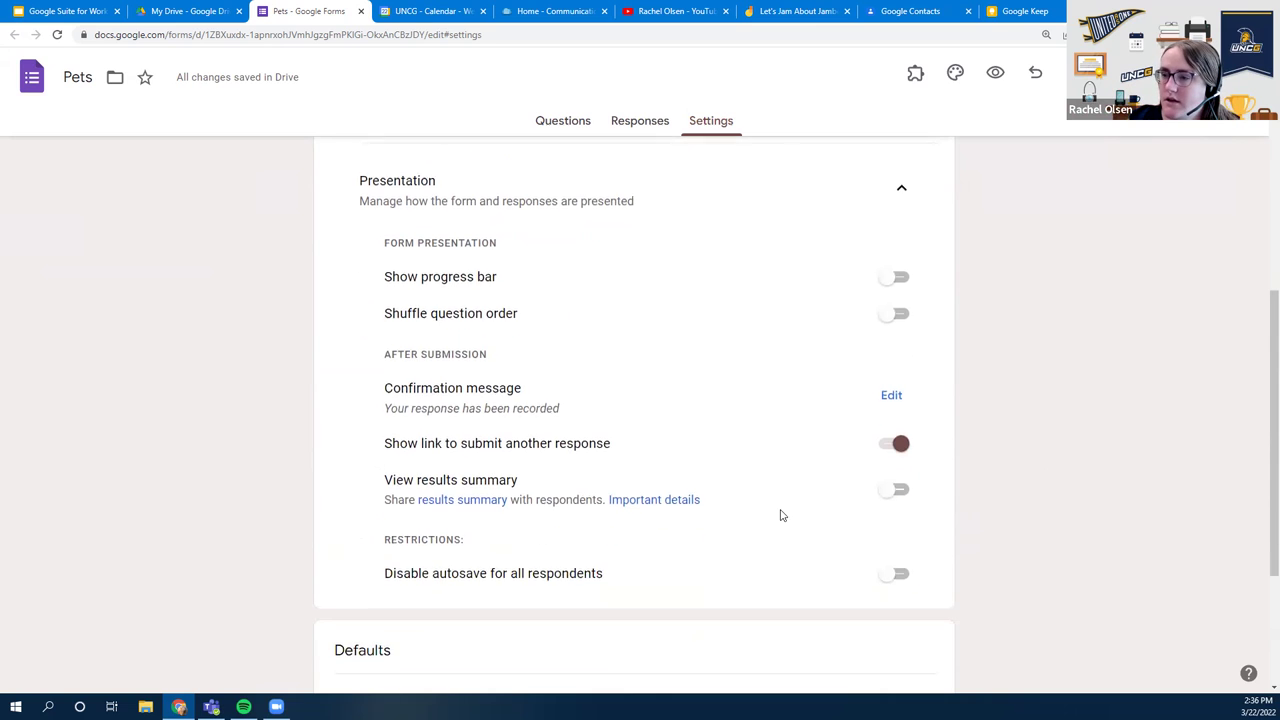
click(890, 393)
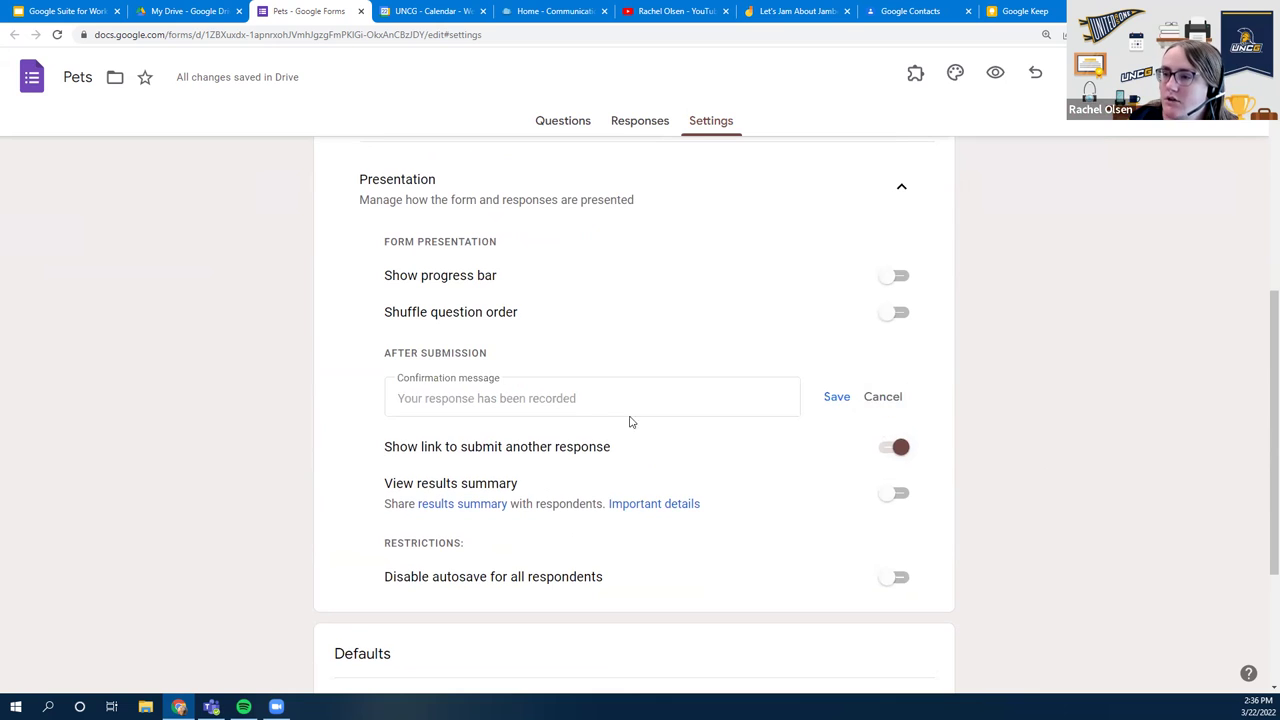
text(Pets are great and I love them!)
click(196, 439)
click(900, 278)
Look through the form defaults and question defaults in the settings, then return to the form's questions
scroll(1033, 376, down, 3)
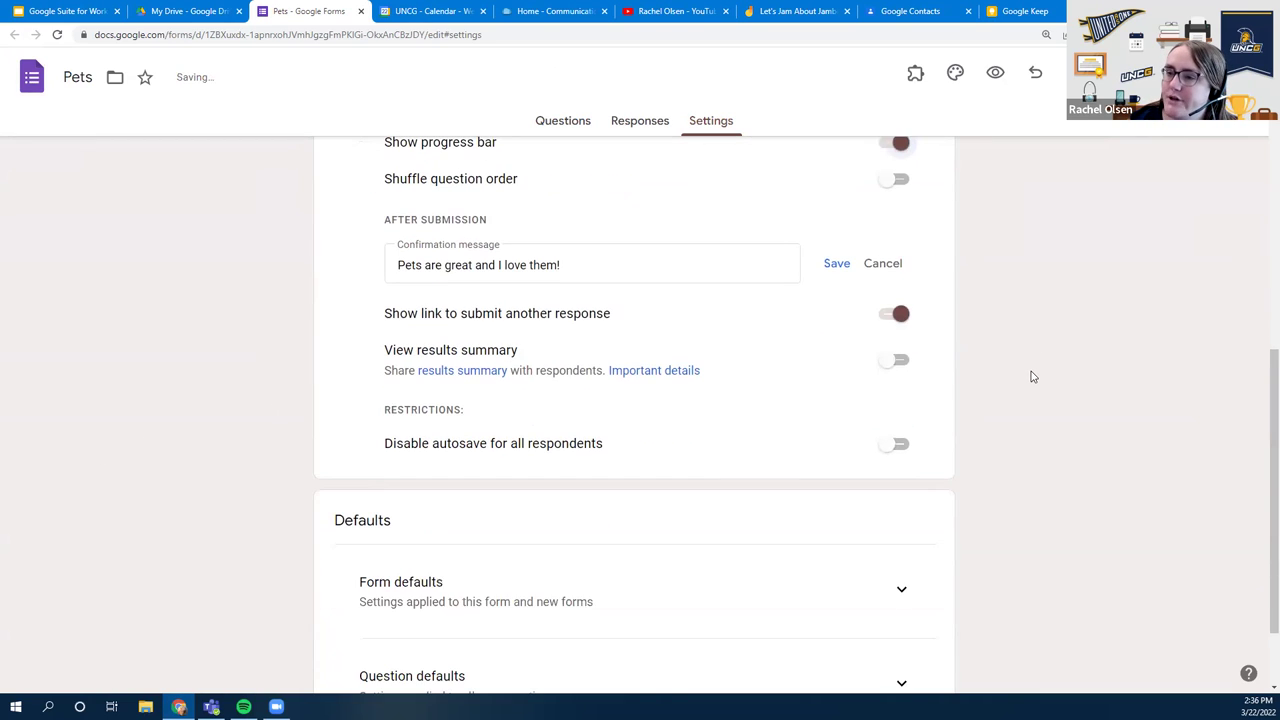
click(885, 488)
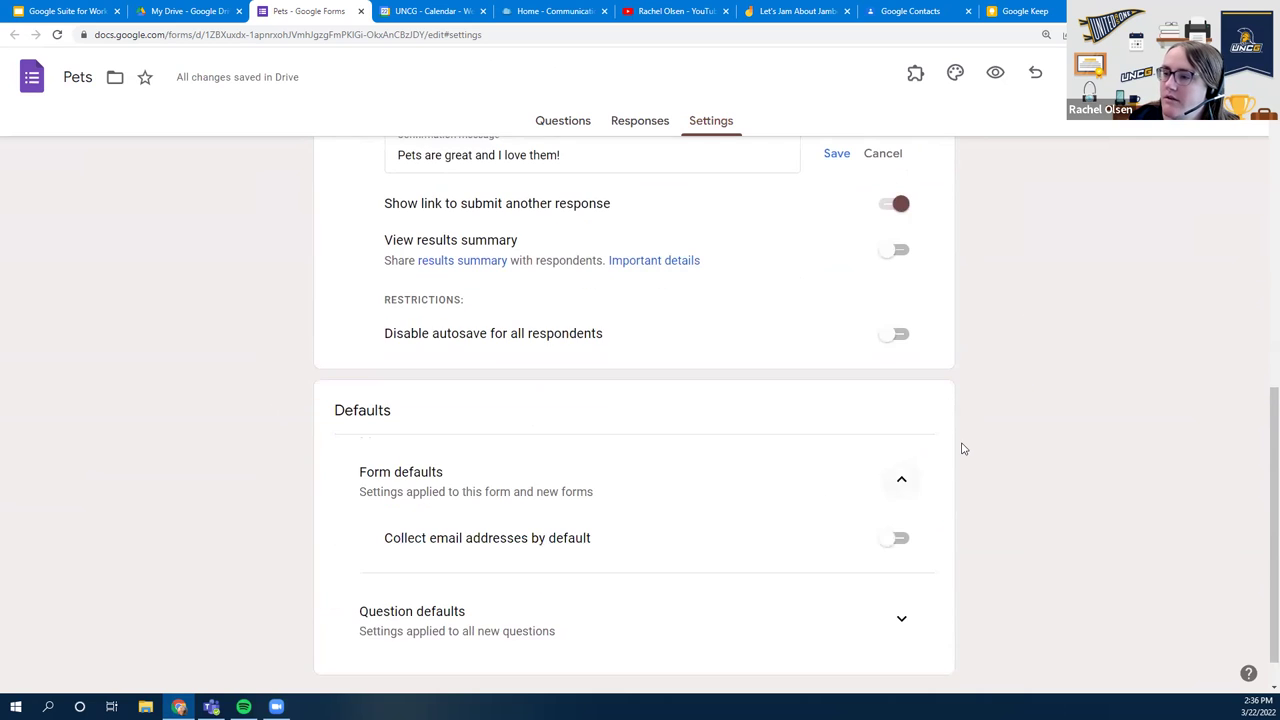
click(903, 568)
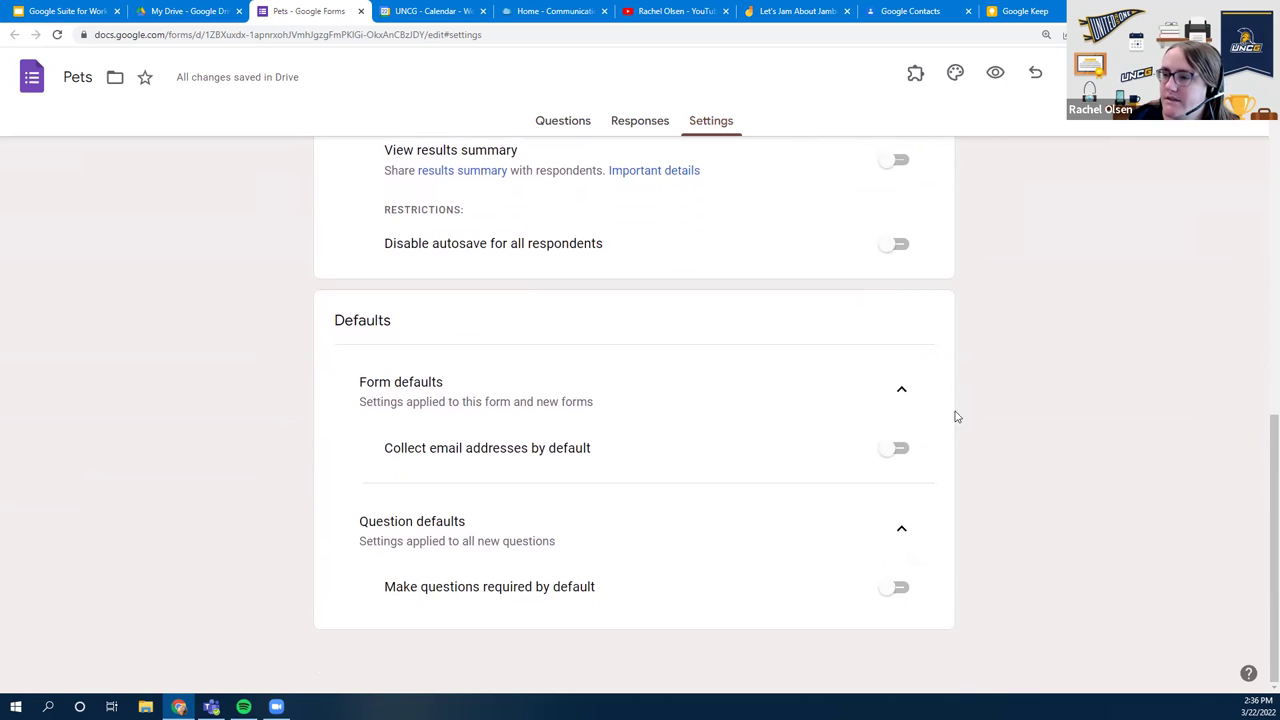
scroll(970, 520, up, 1)
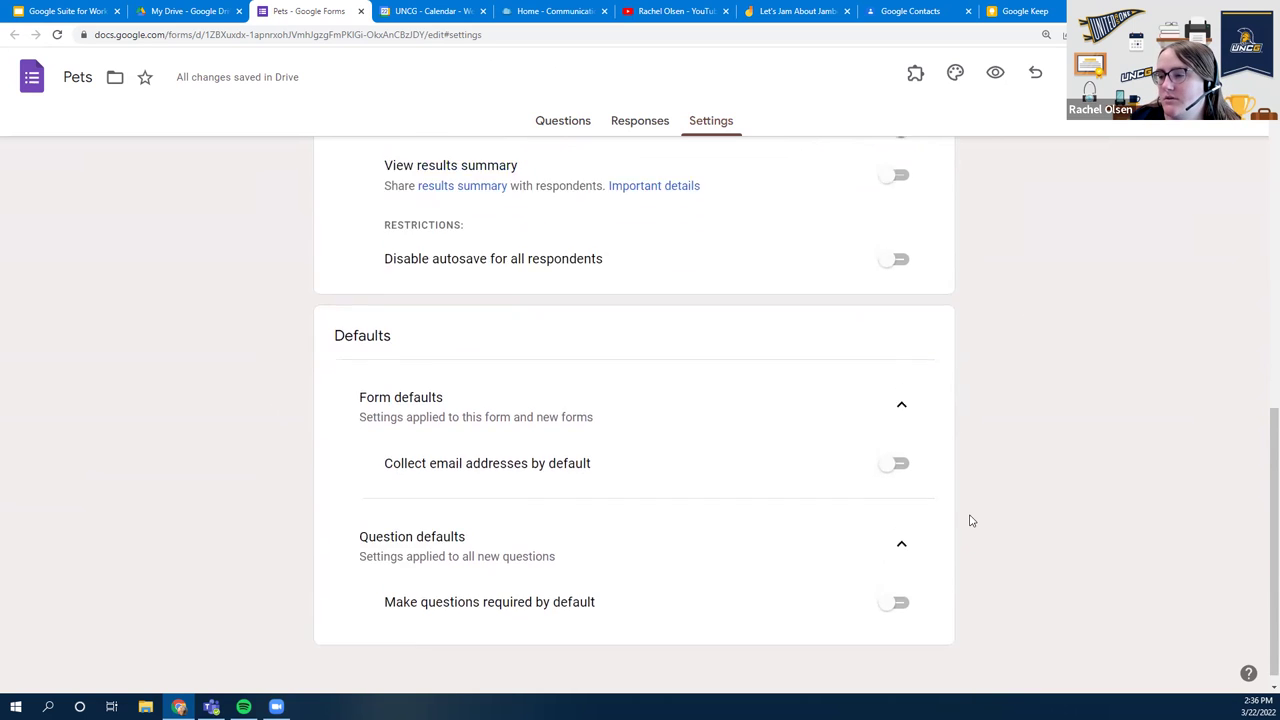
scroll(970, 520, up, 8)
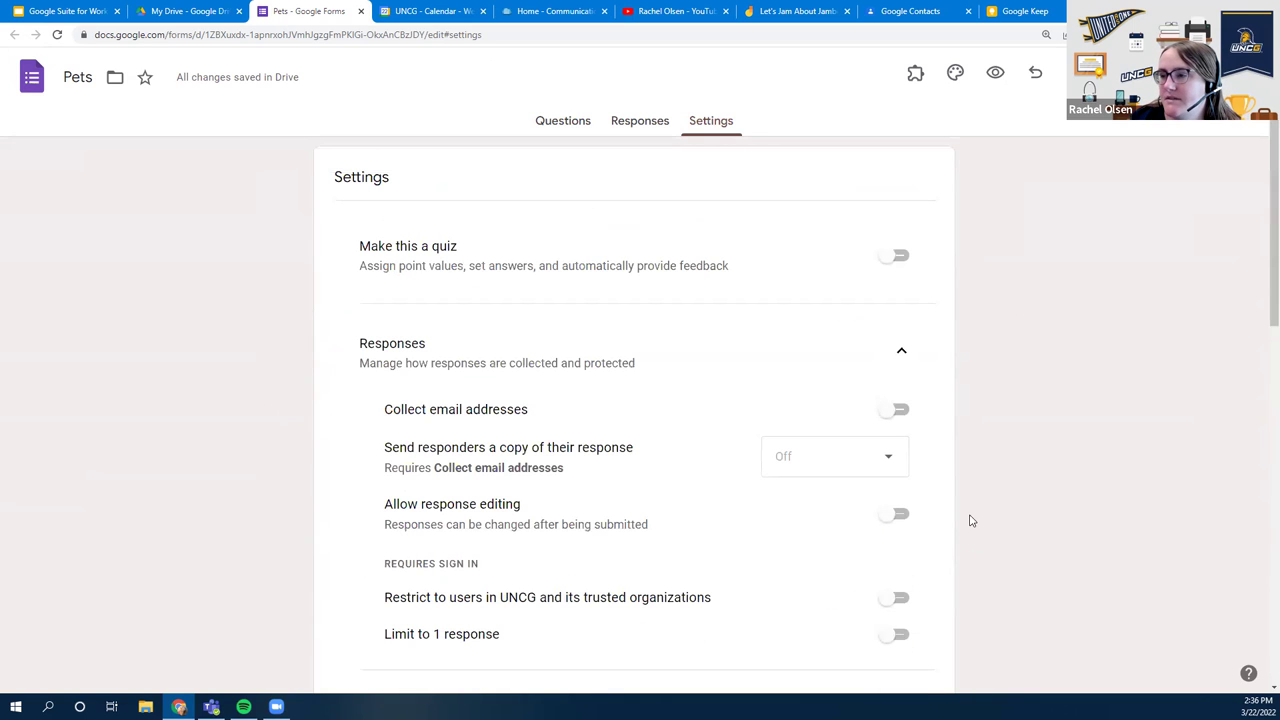
click(564, 128)
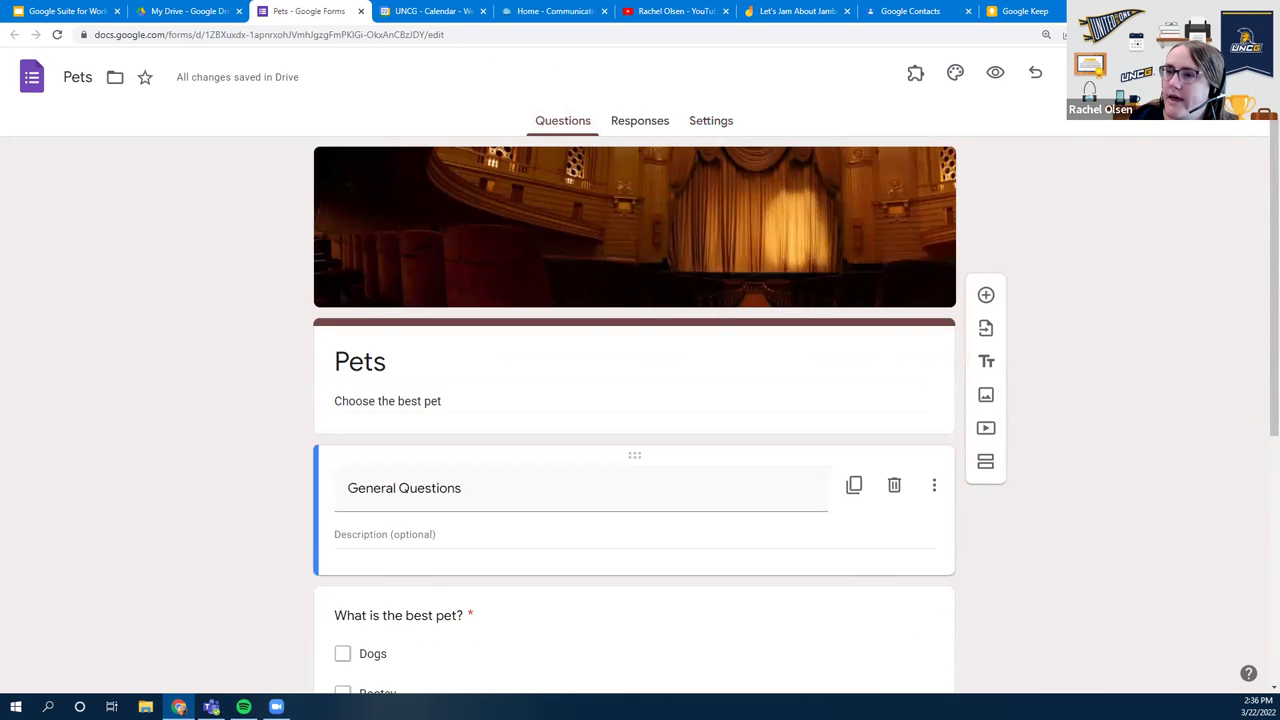
Copy the form's shortened sharing link, then close the Send form dialog
click(1112, 73)
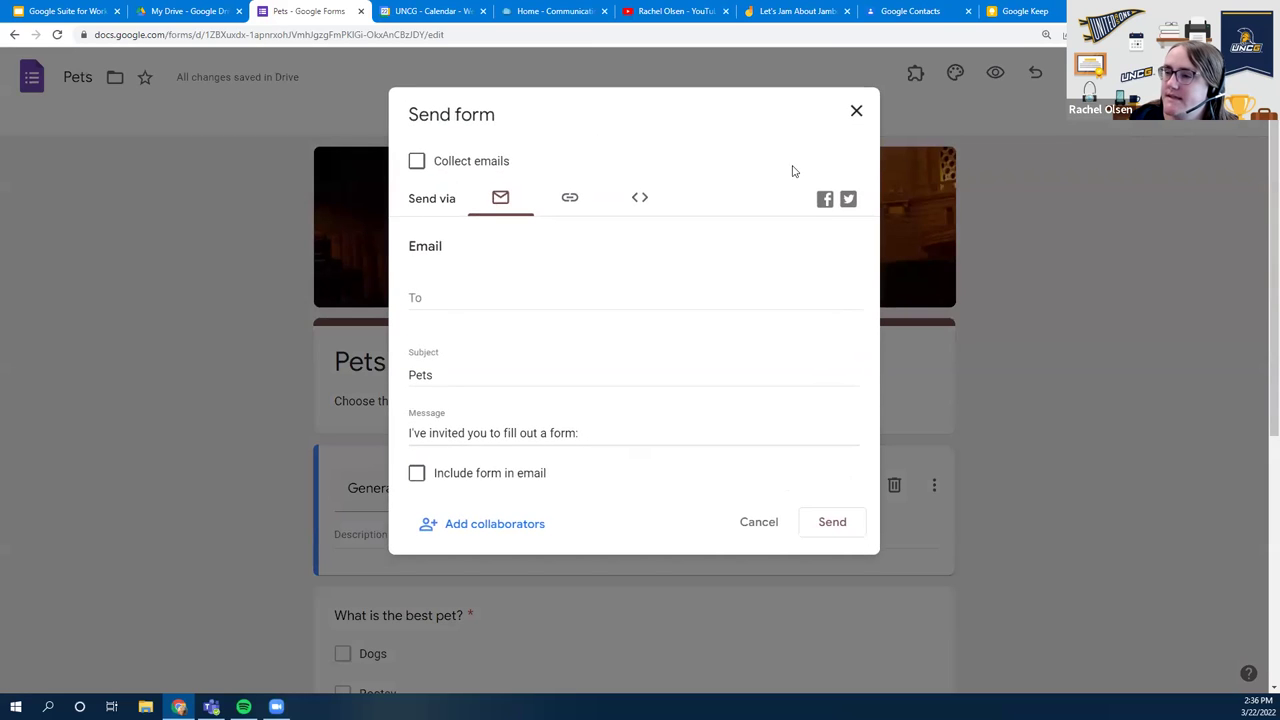
click(494, 293)
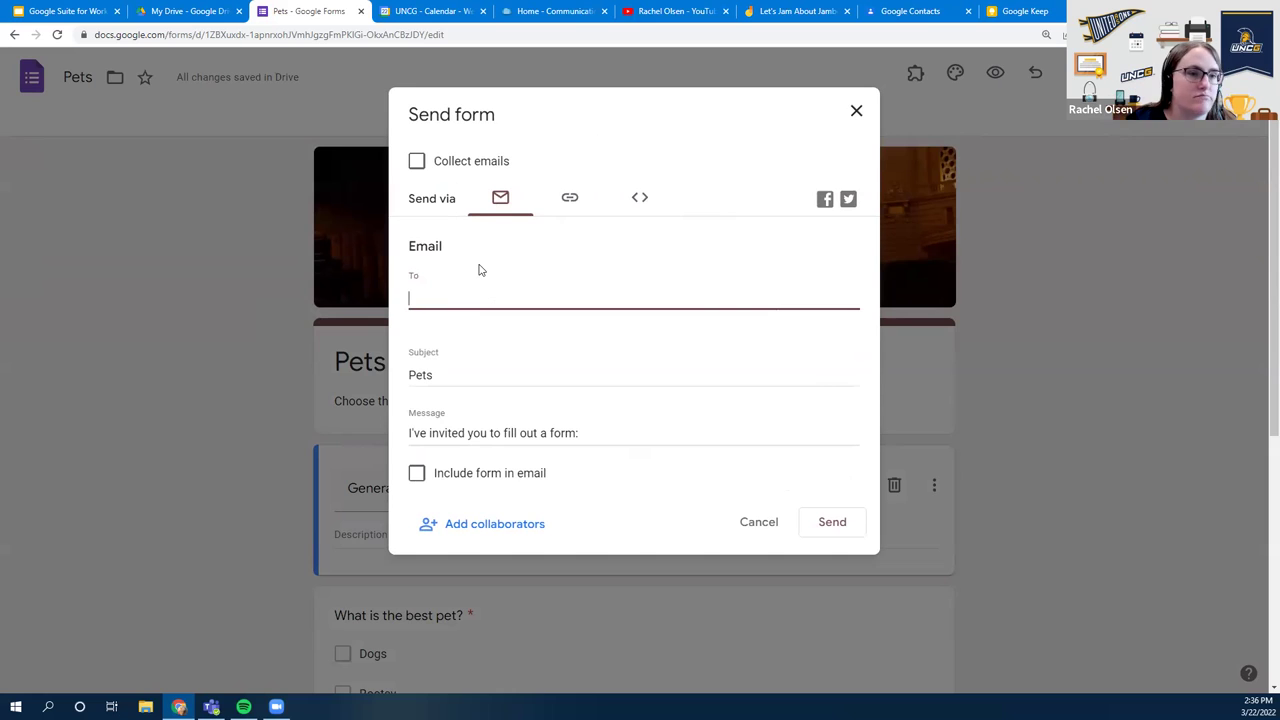
click(558, 214)
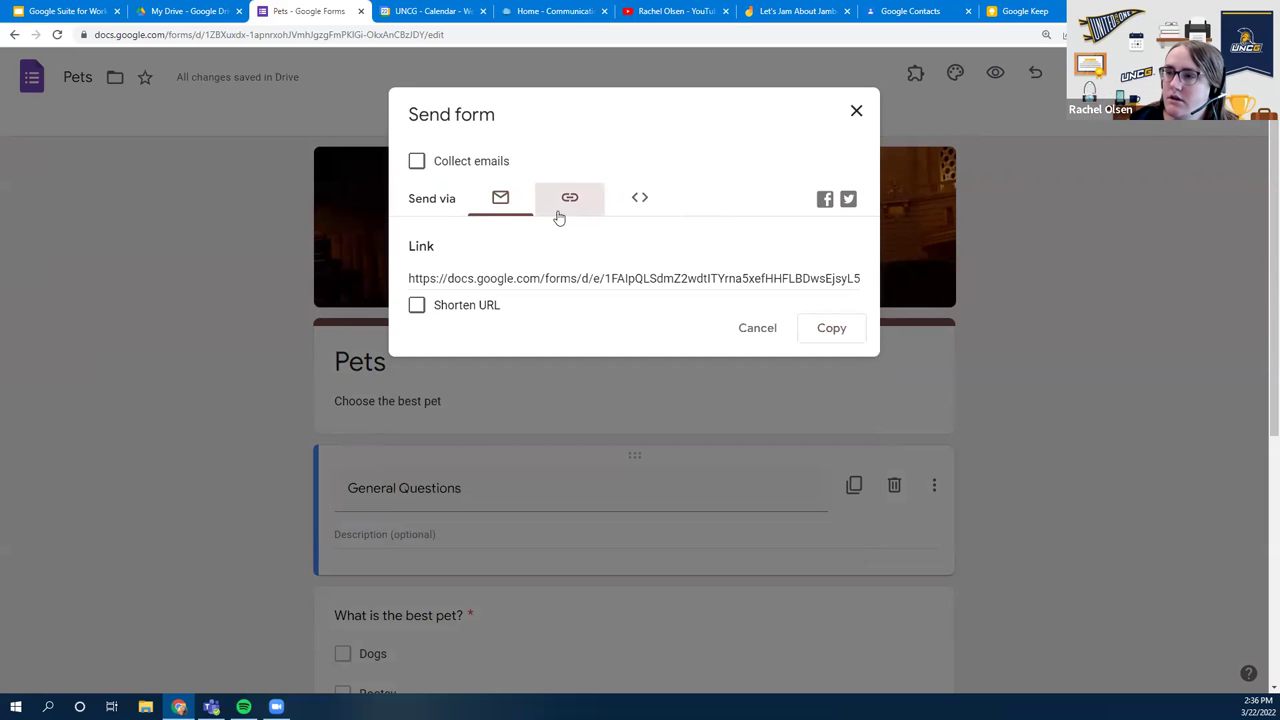
click(463, 307)
click(463, 307)
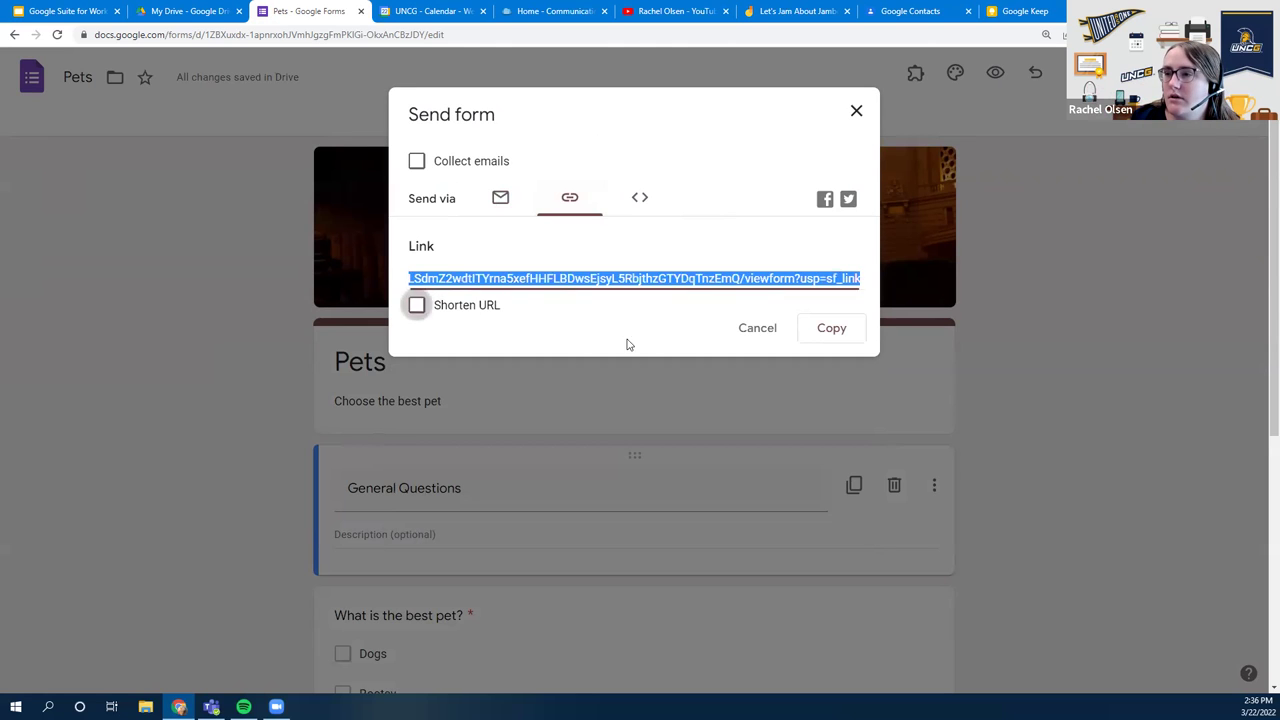
click(466, 308)
click(829, 328)
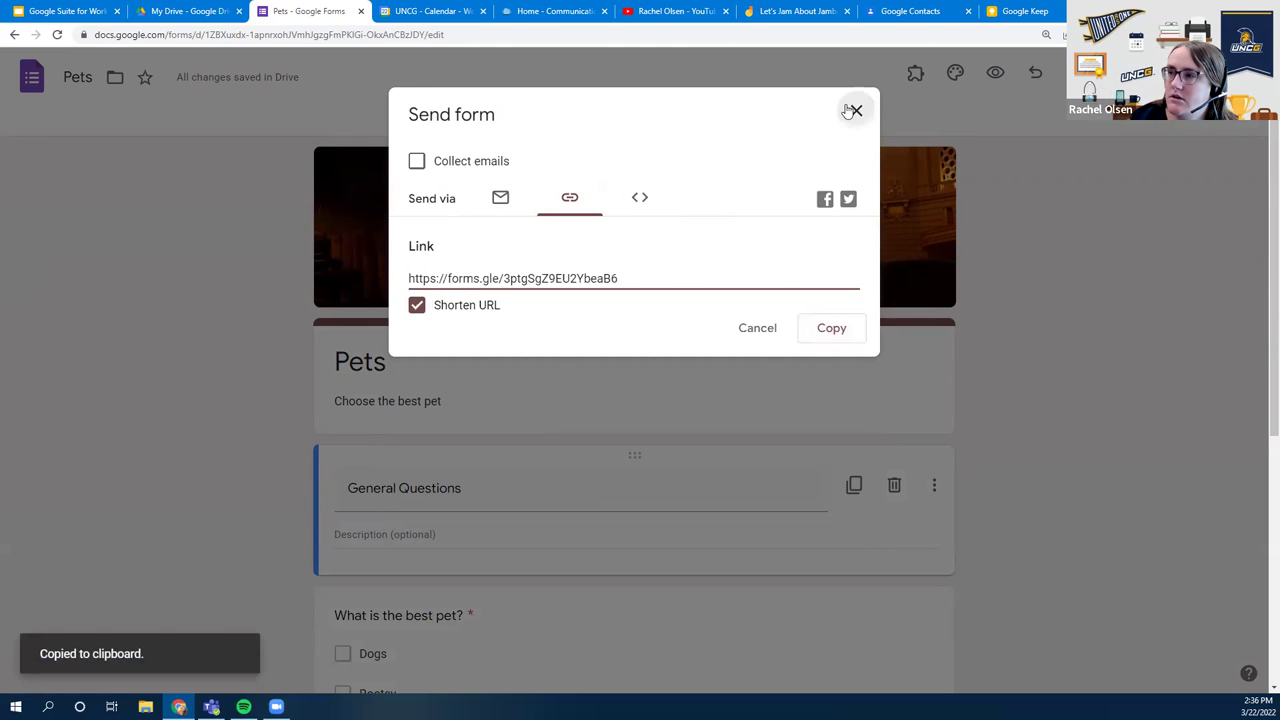
click(853, 111)
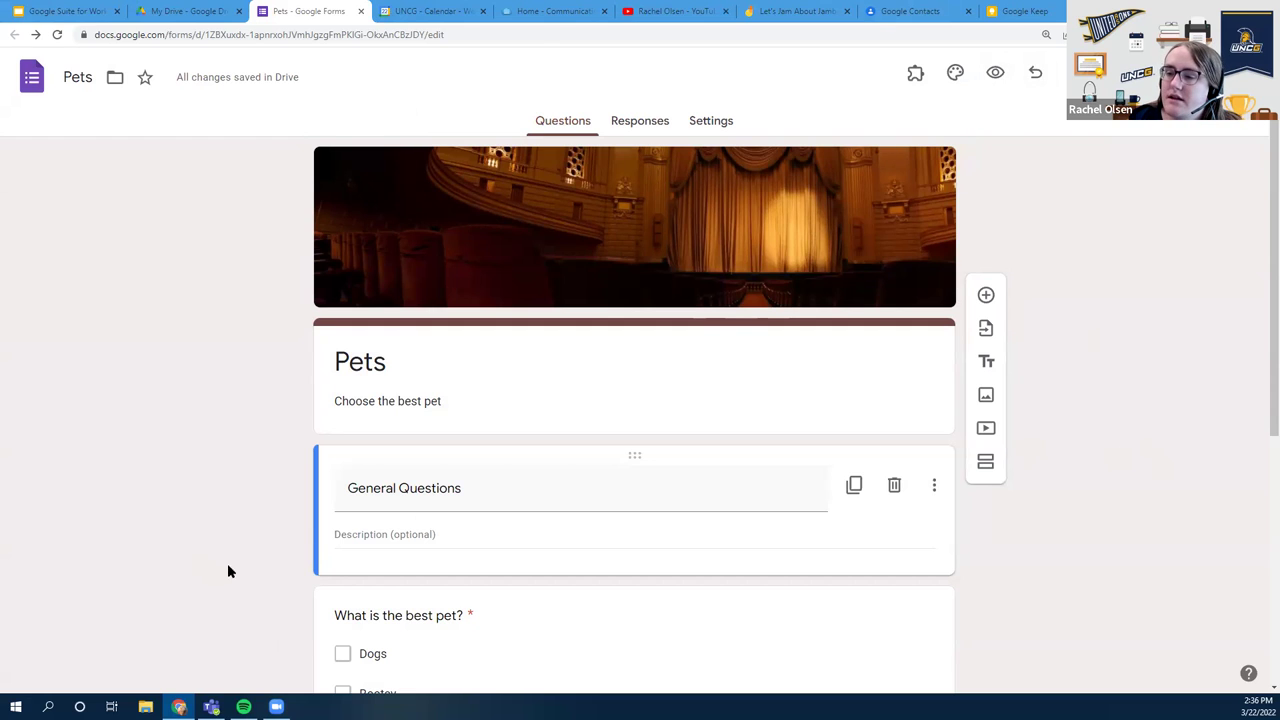
scroll(300, 571, down, 4)
scroll(300, 574, up, 3)
scroll(255, 514, down, 3)
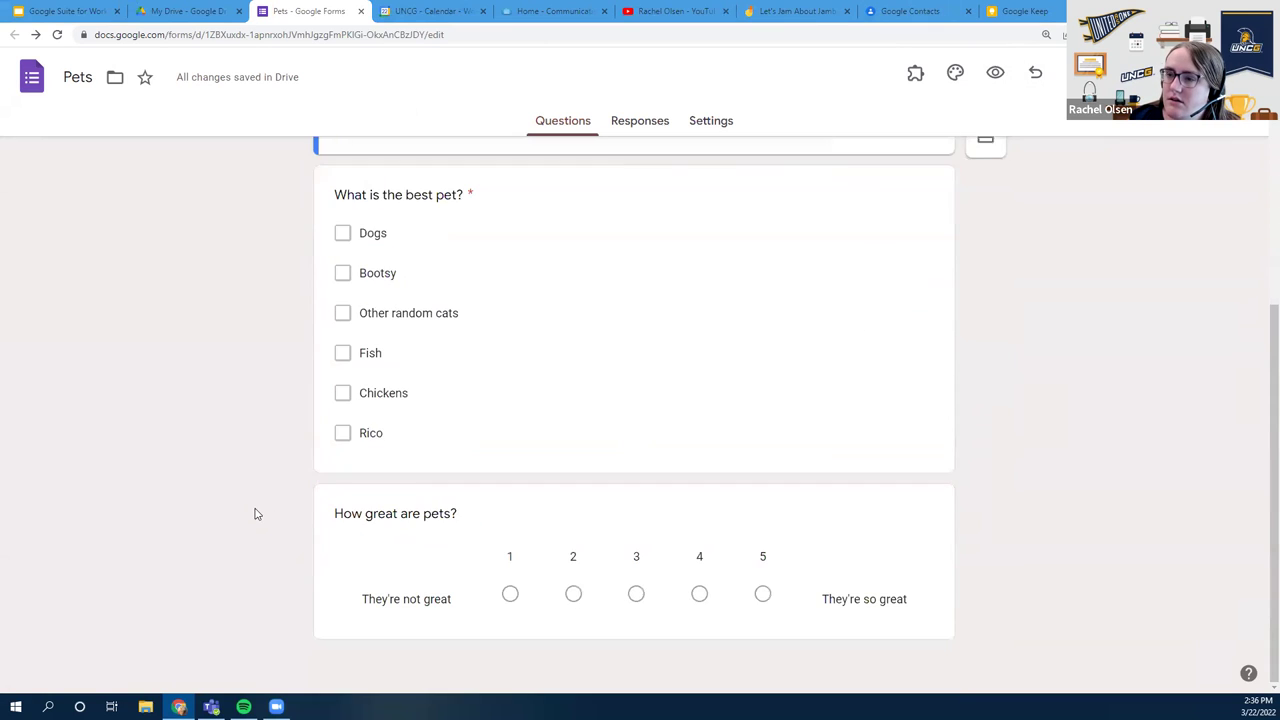
scroll(297, 511, up, 5)
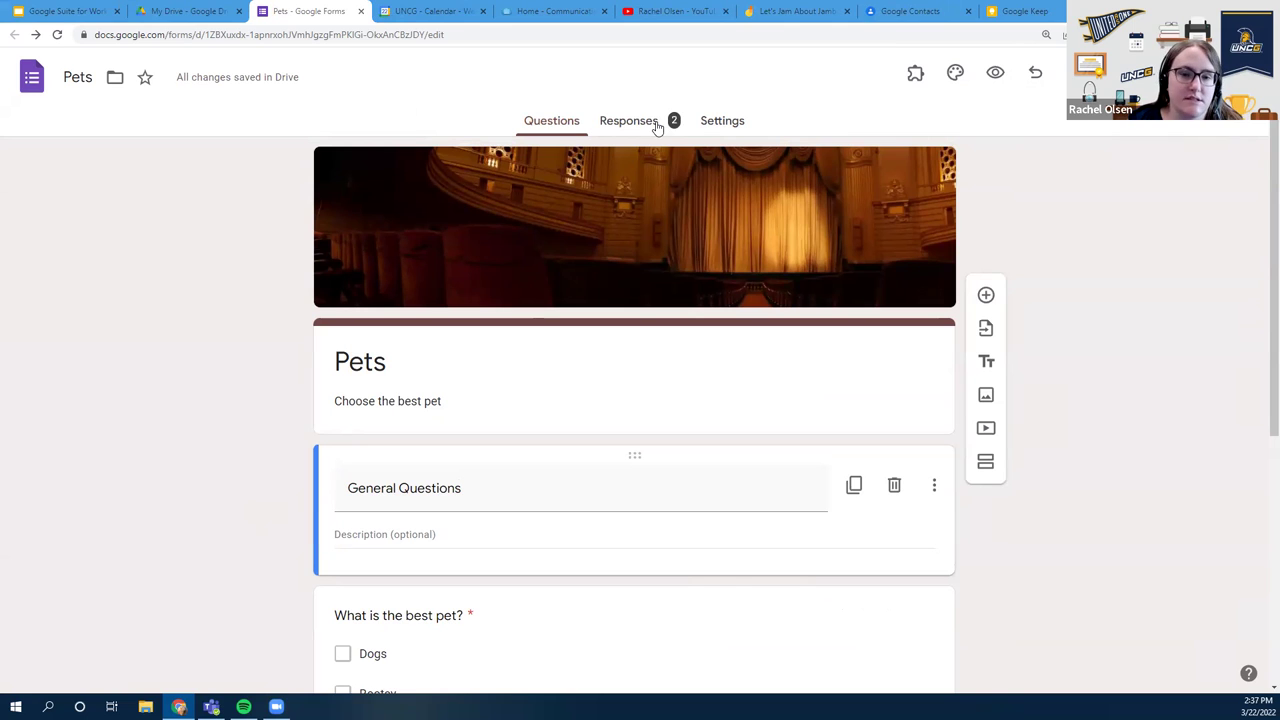
Examine the response summary charts for the best-pet question and the "How great are pets?" question
click(674, 122)
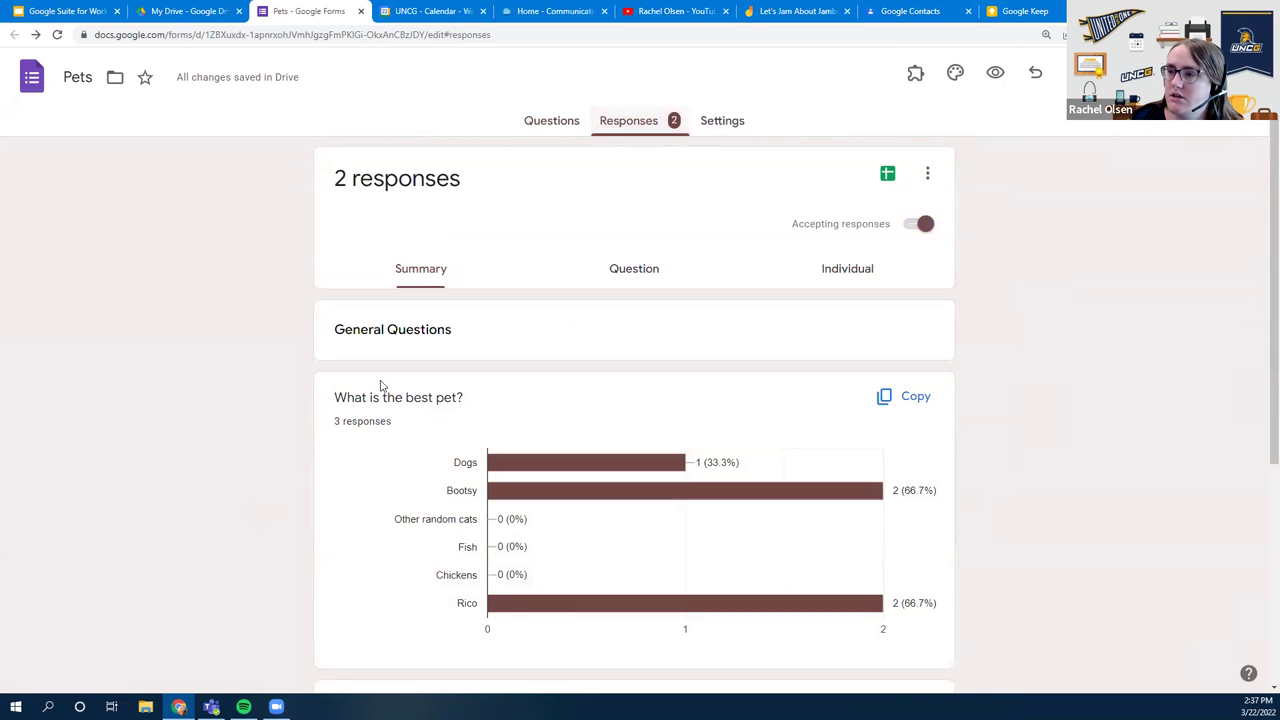
scroll(1140, 383, down, 3)
scroll(1140, 383, up, 3)
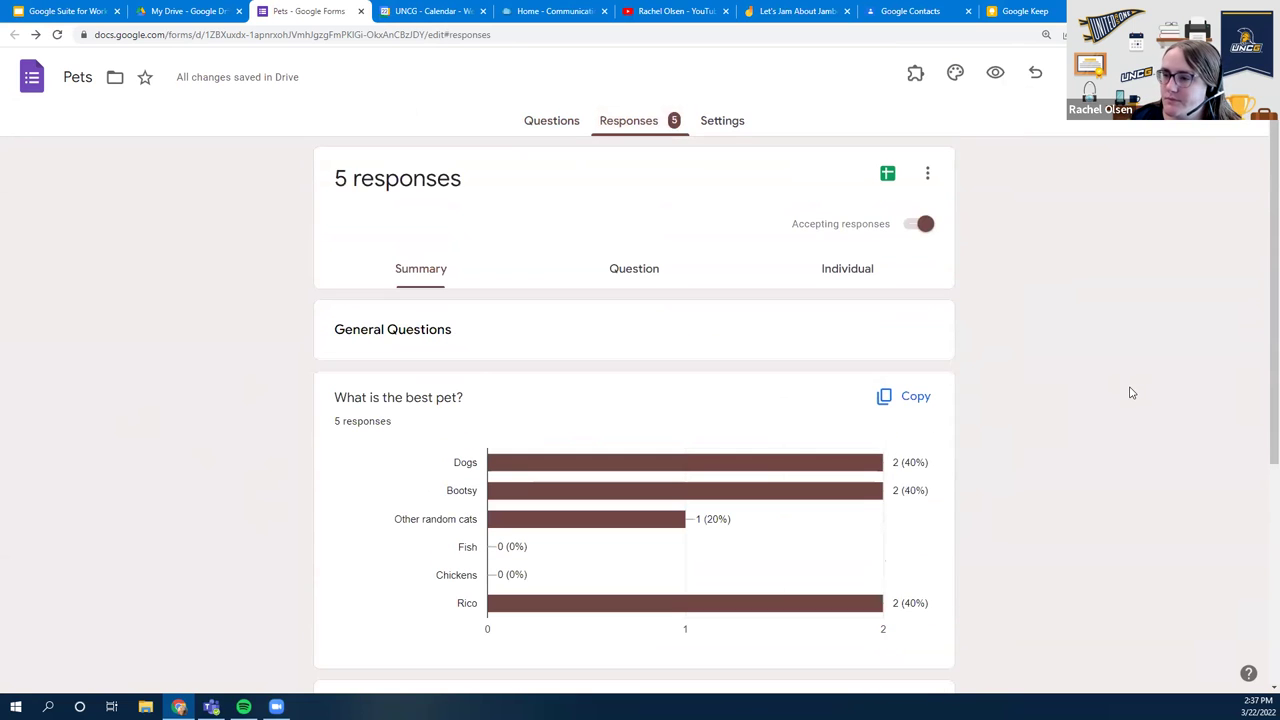
scroll(1120, 423, down, 3)
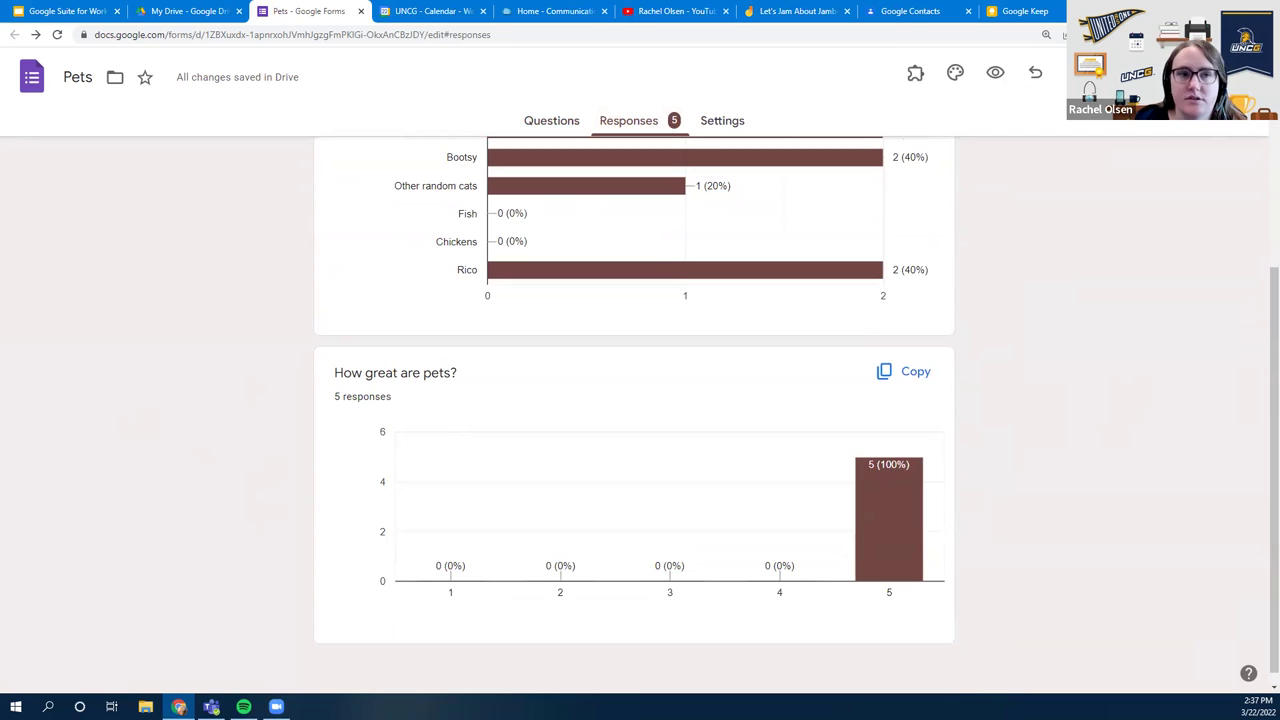
Review the refreshed response summary for incoming answers to both pet questions
scroll(971, 494, down, 1)
scroll(969, 498, up, 1)
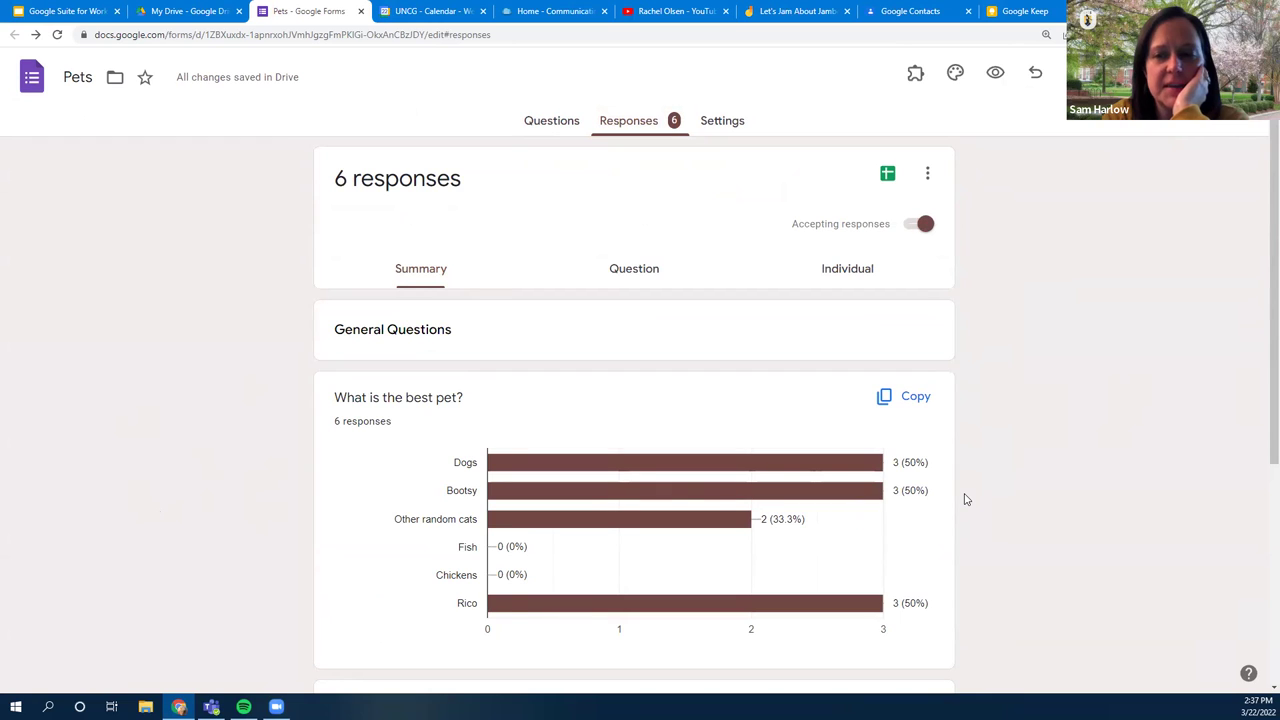
scroll(1034, 366, down, 2)
scroll(1040, 380, down, 3)
scroll(1037, 393, up, 3)
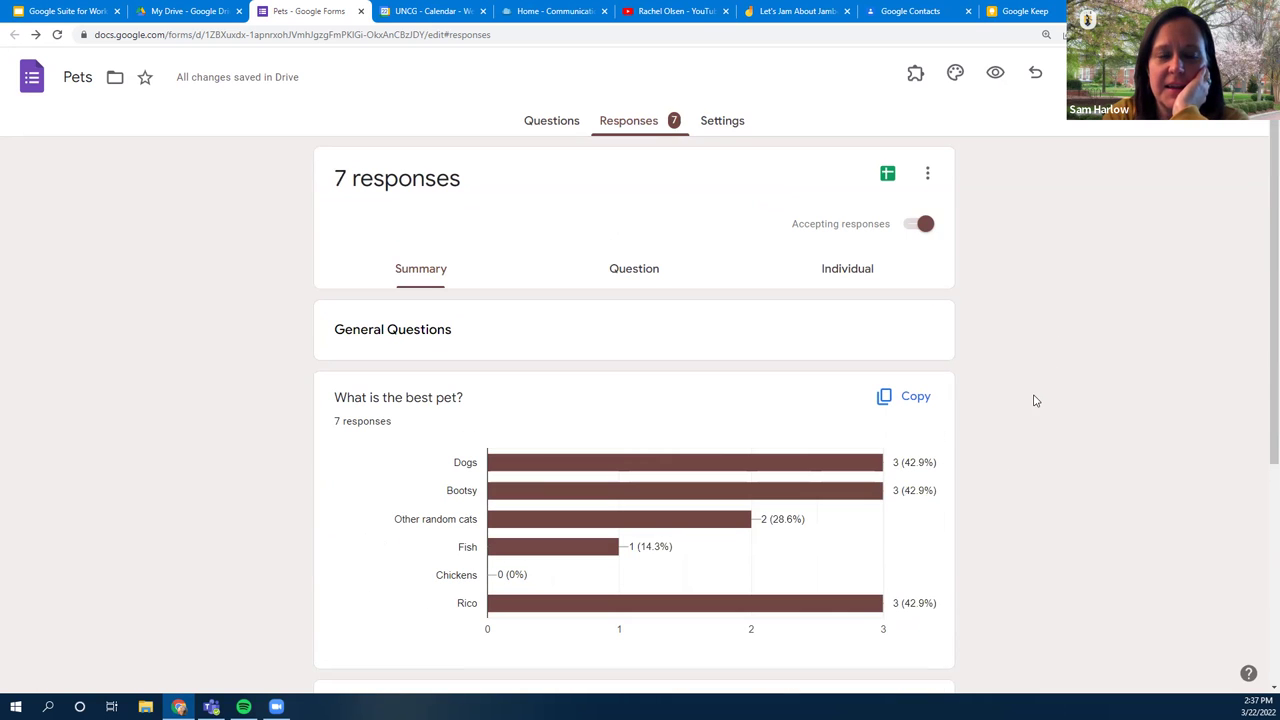
scroll(1074, 420, down, 1)
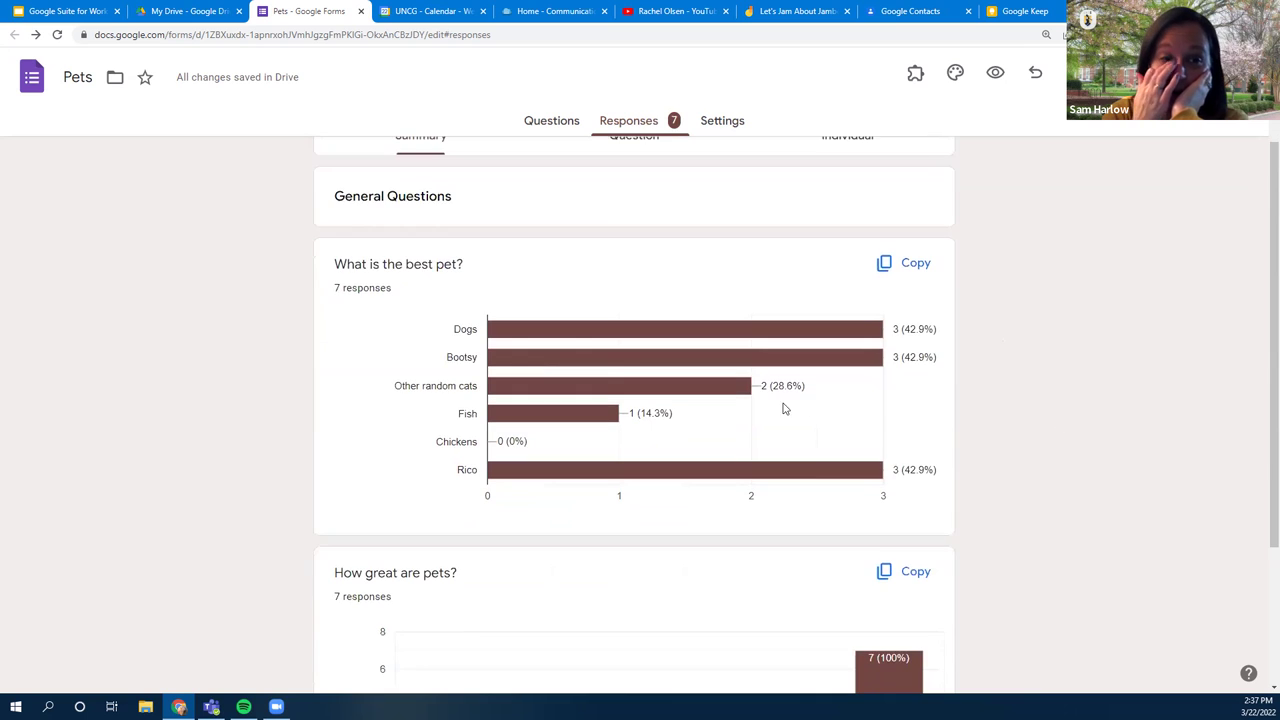
scroll(783, 406, up, 1)
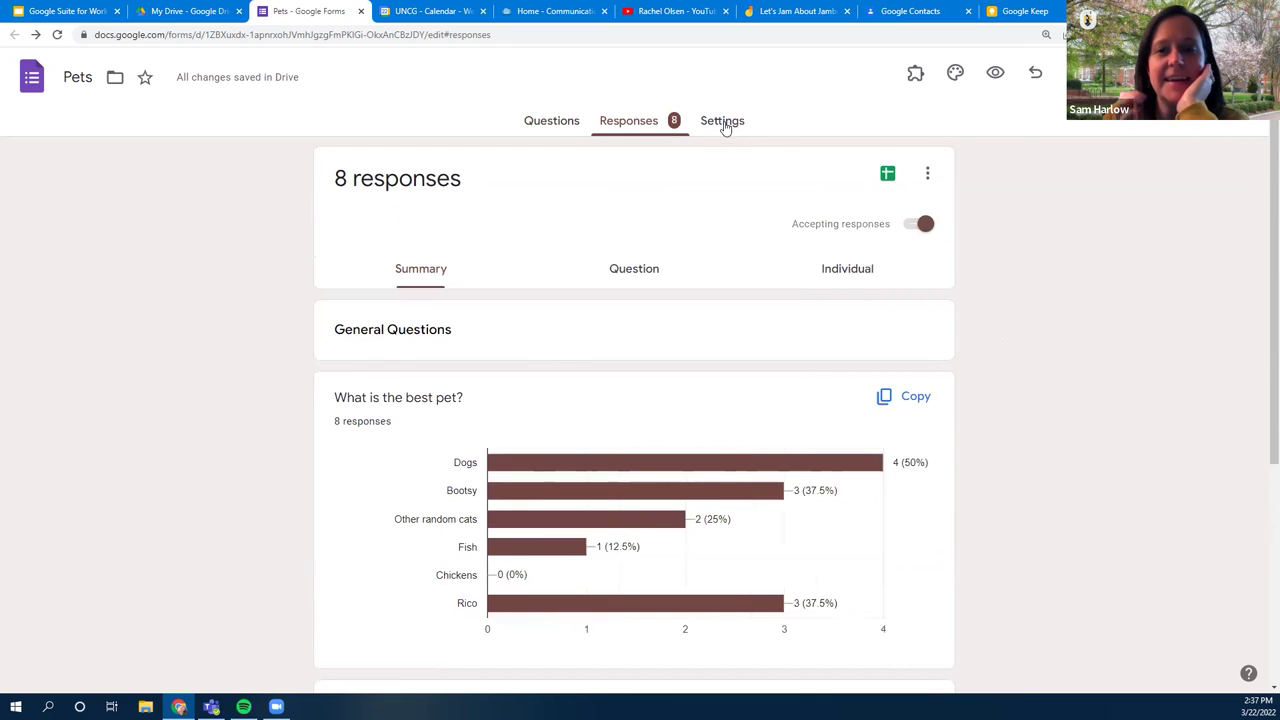
Look over the form's quiz and response-collection settings, and return to the response summary
click(723, 122)
scroll(535, 360, down, 2)
scroll(866, 531, up, 1)
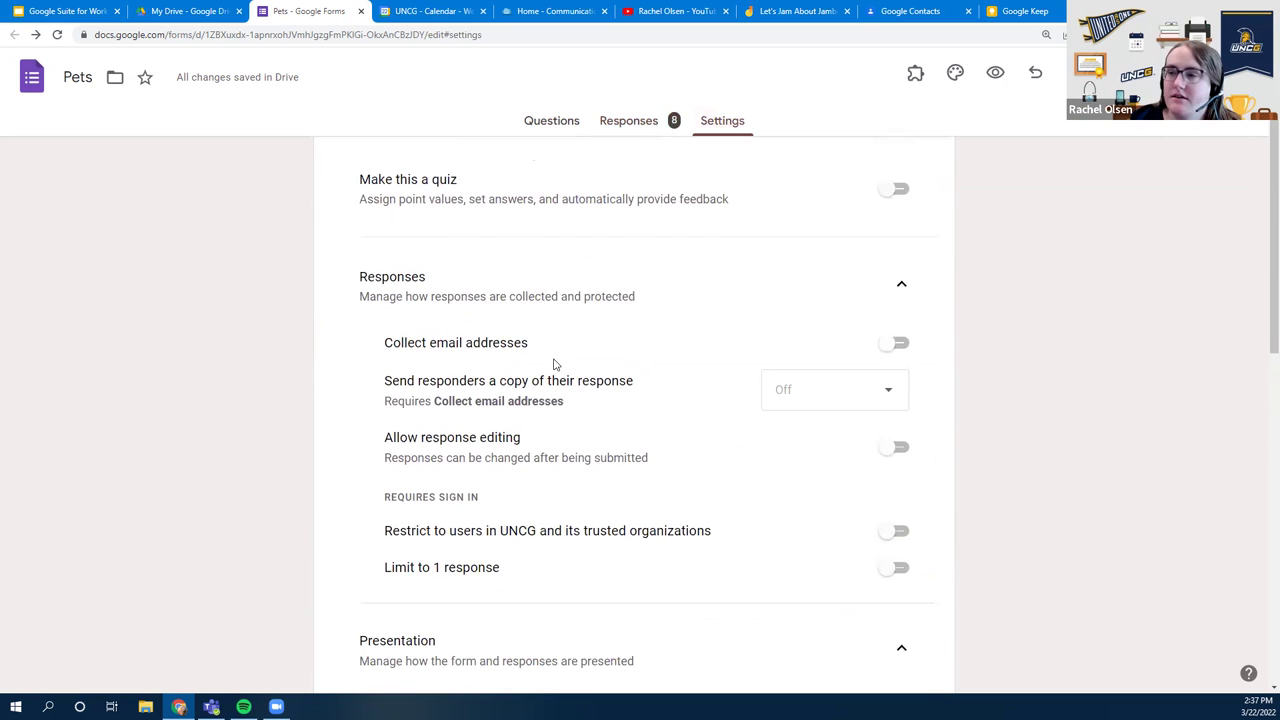
scroll(555, 365, up, 1)
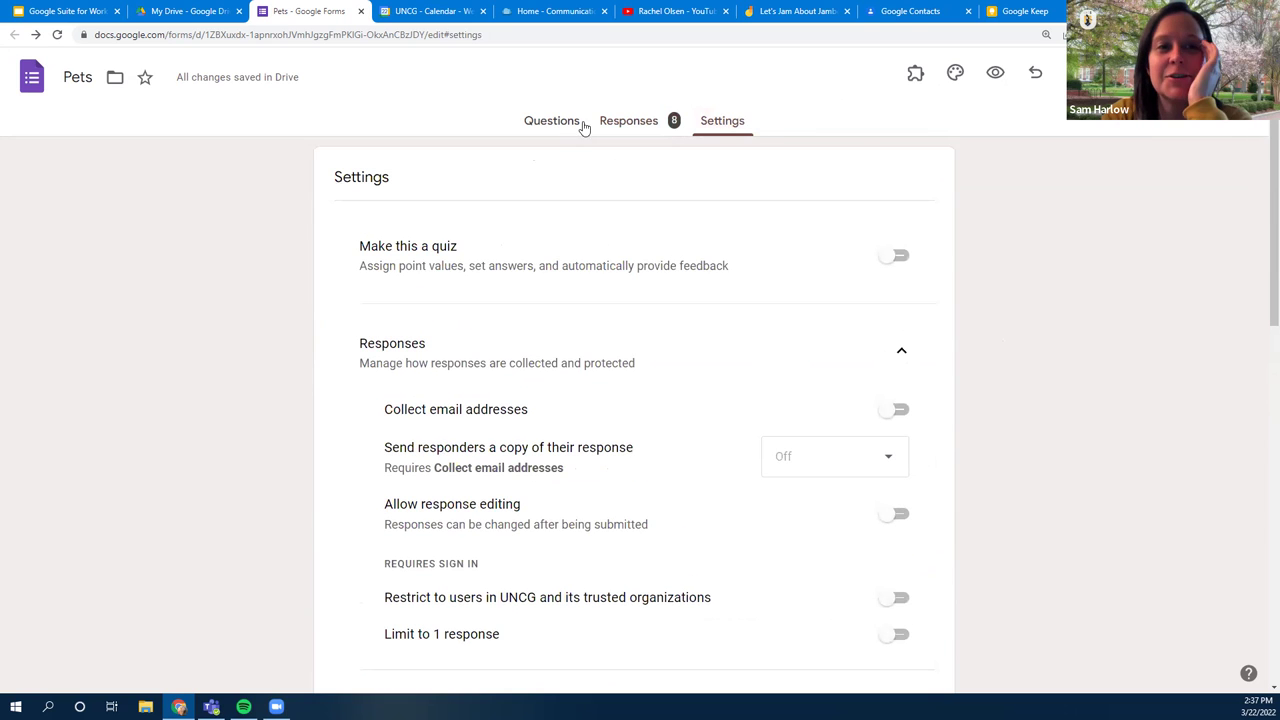
click(623, 133)
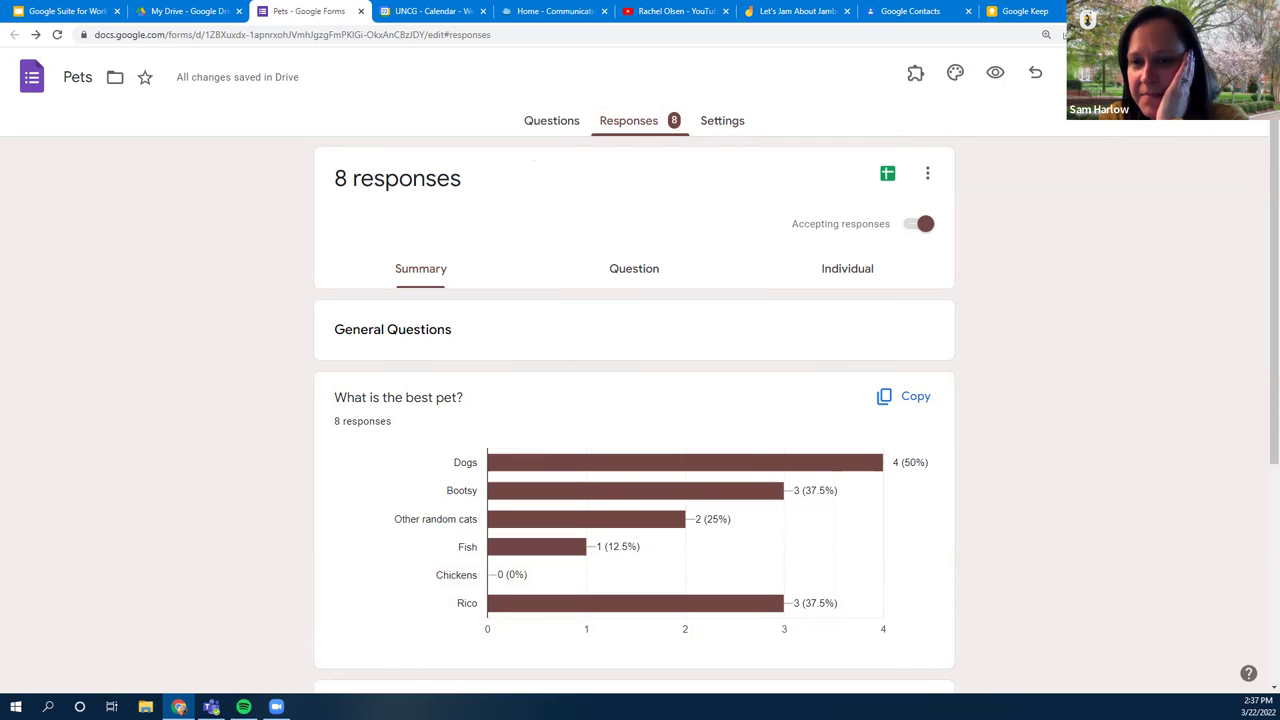
Examine the updated "What is the best pet?" chart and the rating chart below it in the response summary
scroll(145, 530, down, 4)
scroll(145, 530, up, 4)
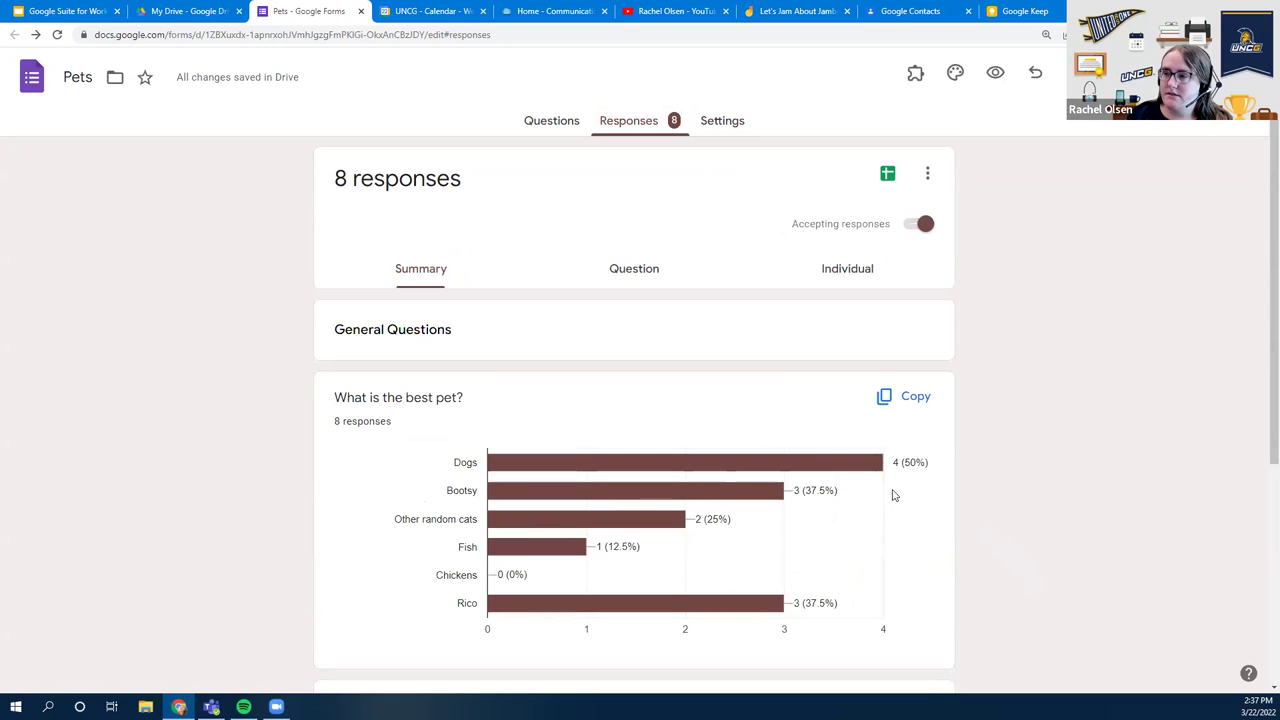
scroll(830, 440, down, 1)
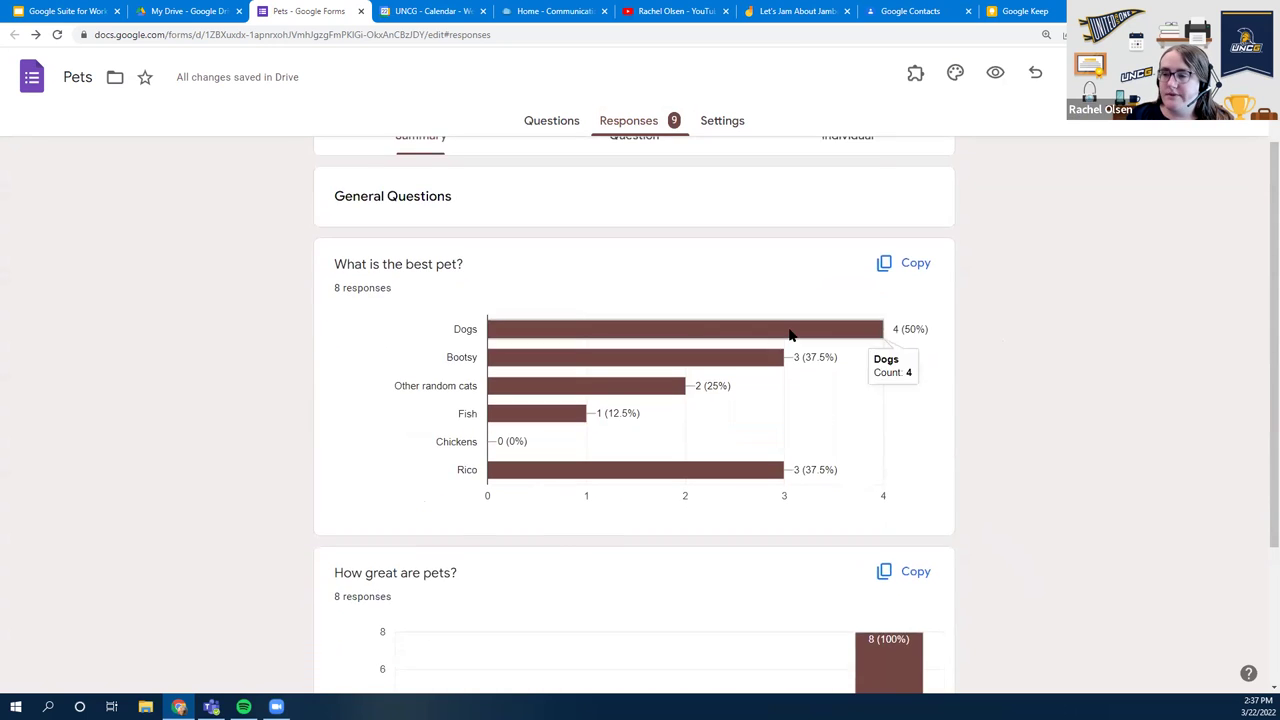
scroll(834, 420, up, 1)
scroll(880, 460, down, 1)
scroll(911, 481, down, 1)
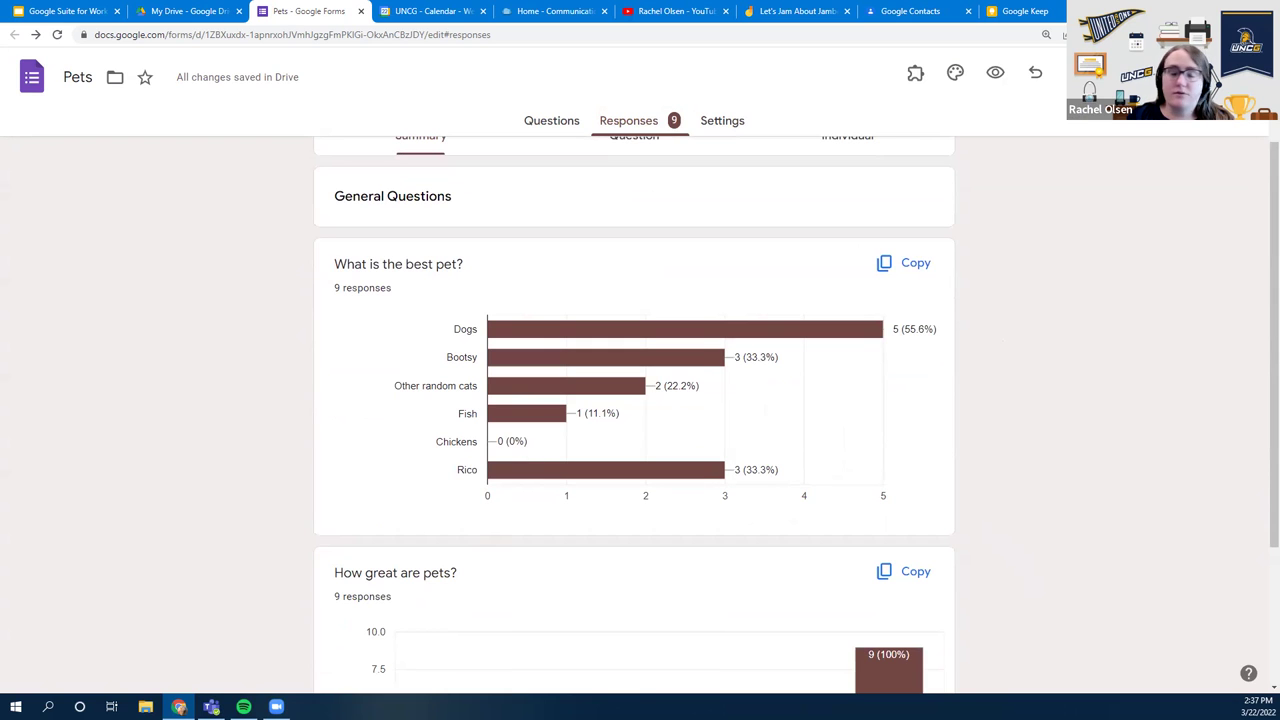
scroll(966, 534, up, 2)
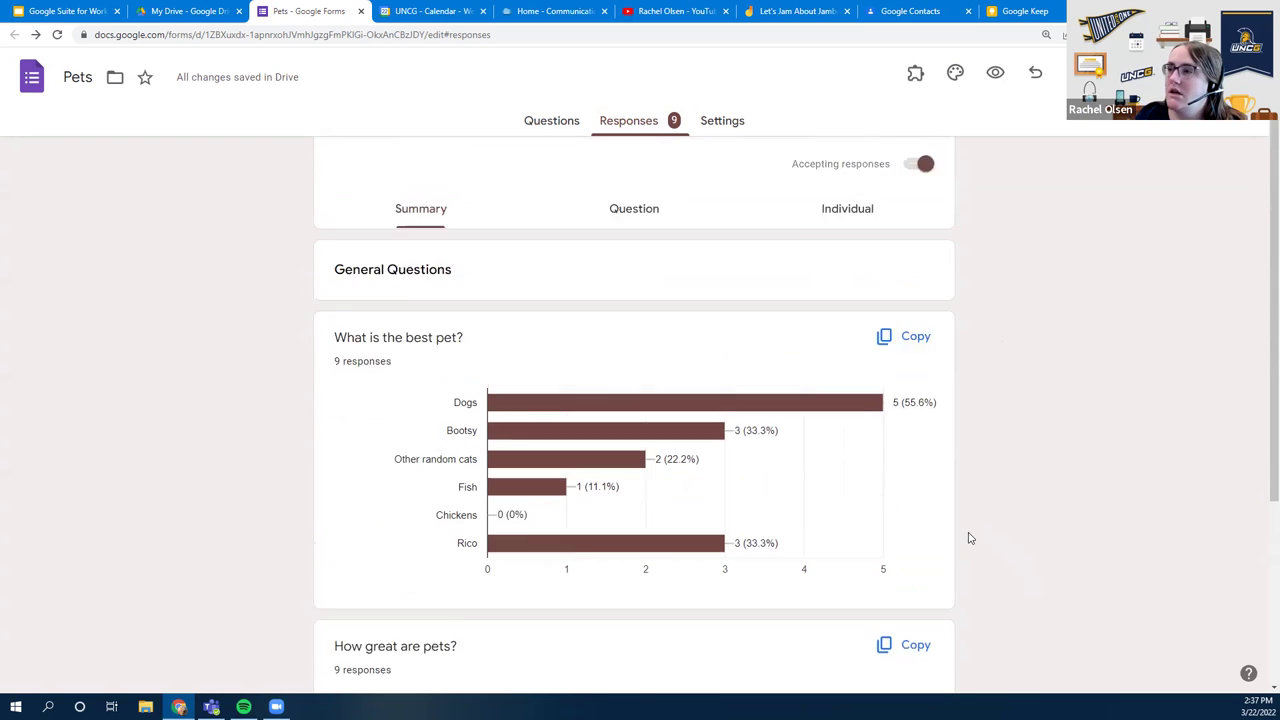
View the Form Notifications add-on's options for the Pets form and close its dialog
click(914, 78)
click(943, 120)
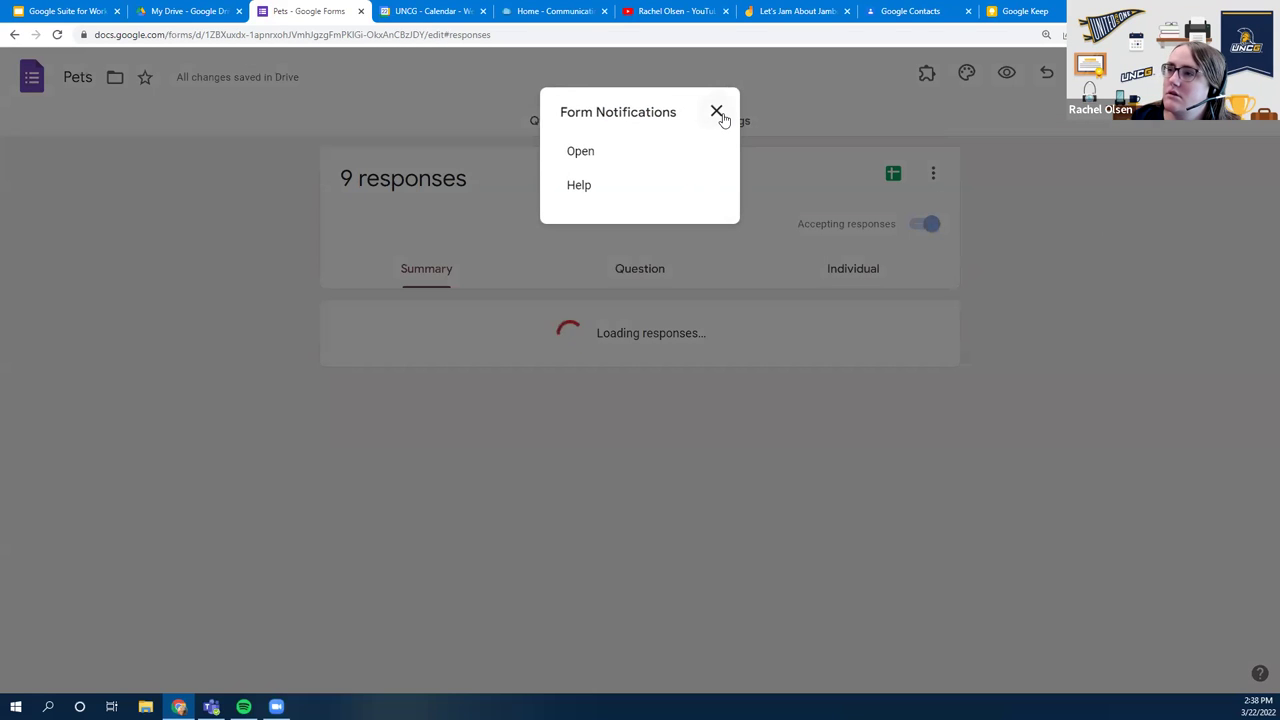
click(716, 112)
Switch to Google Drive and open the form "Checkpoint 1: Finding Scholarly Journal Articles" from CST 105 > CST 105 - Spring 2022
click(185, 11)
double_click(297, 303)
click(318, 254)
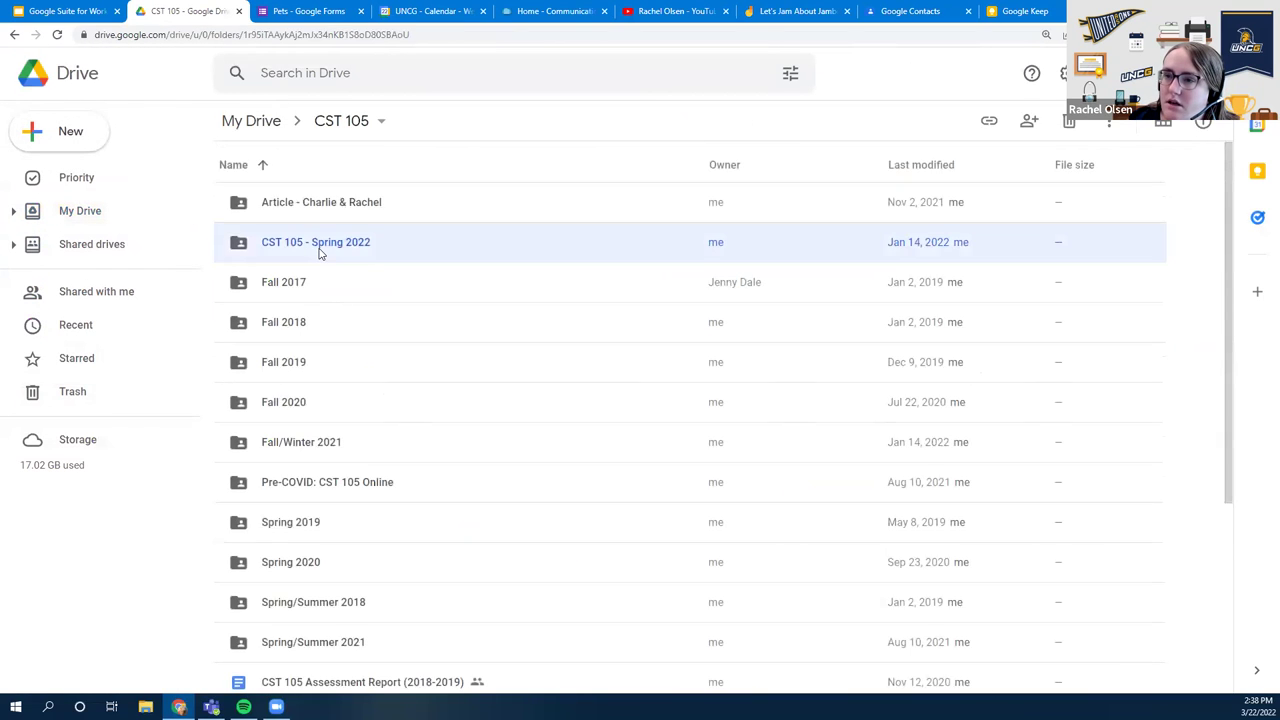
double_click(320, 253)
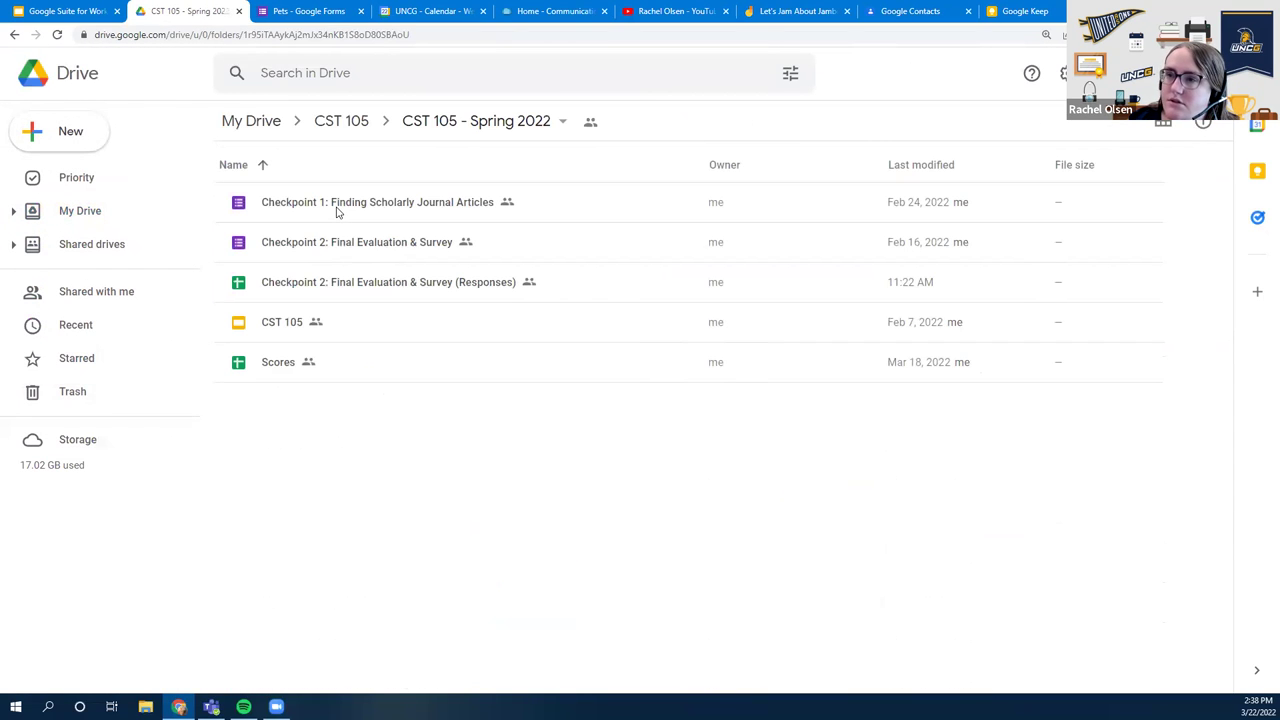
click(325, 210)
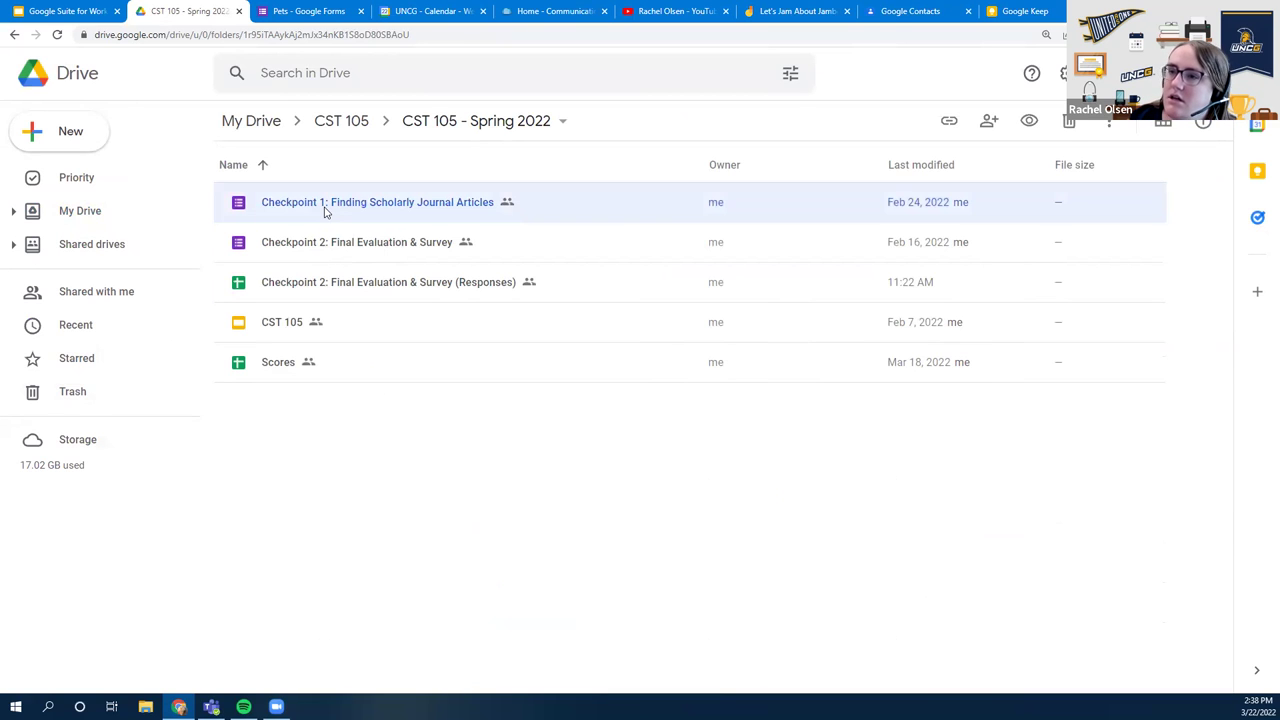
double_click(325, 210)
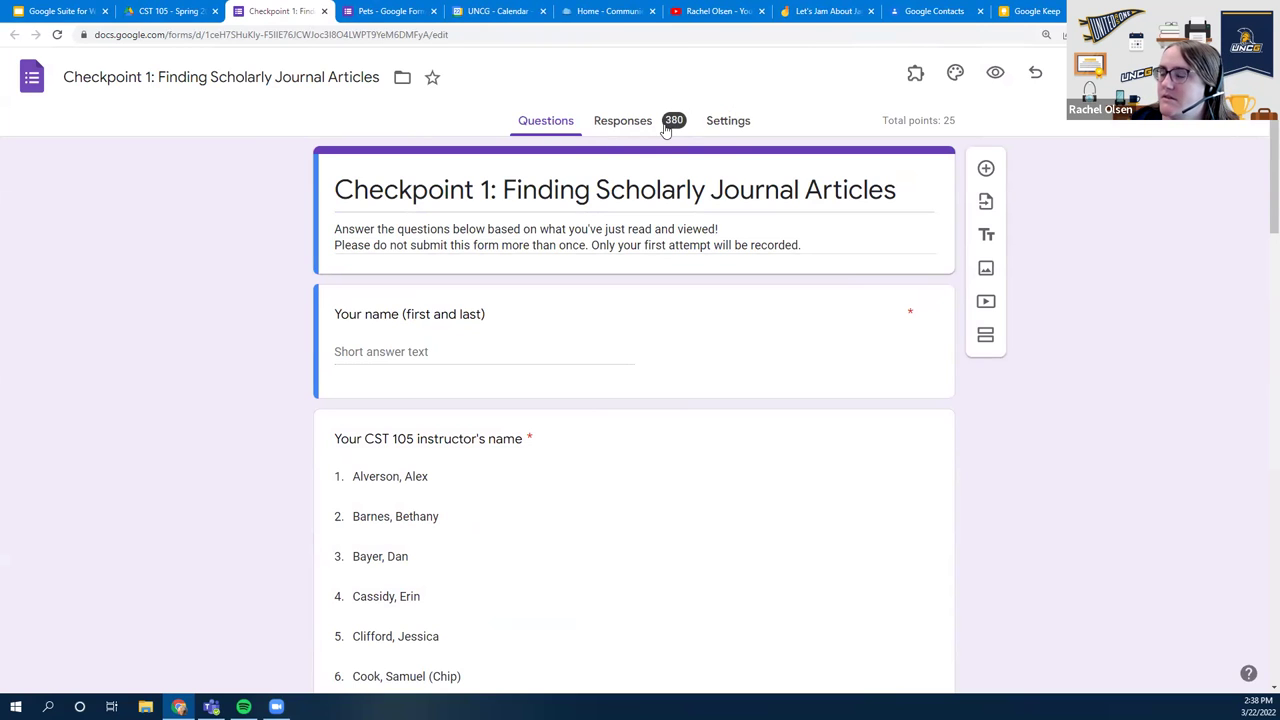
Open the Form Notifications add-on's notification configuration for the Checkpoint 1 form
click(915, 74)
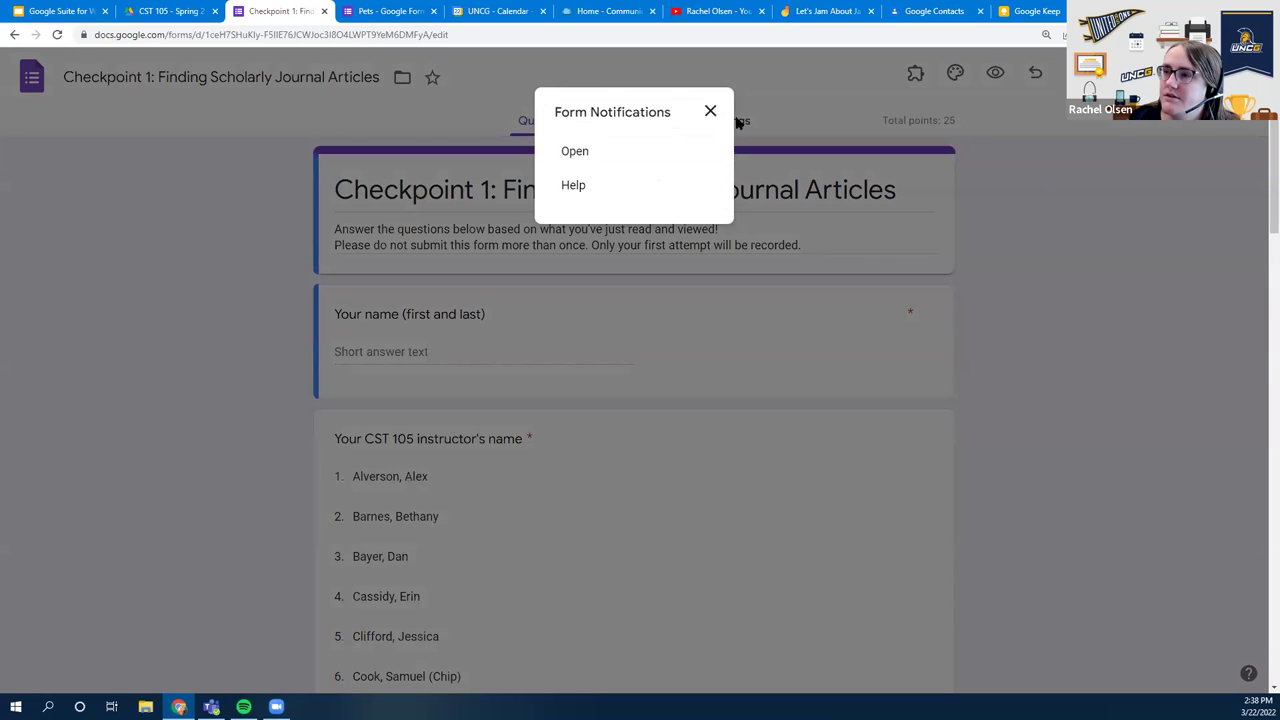
click(710, 112)
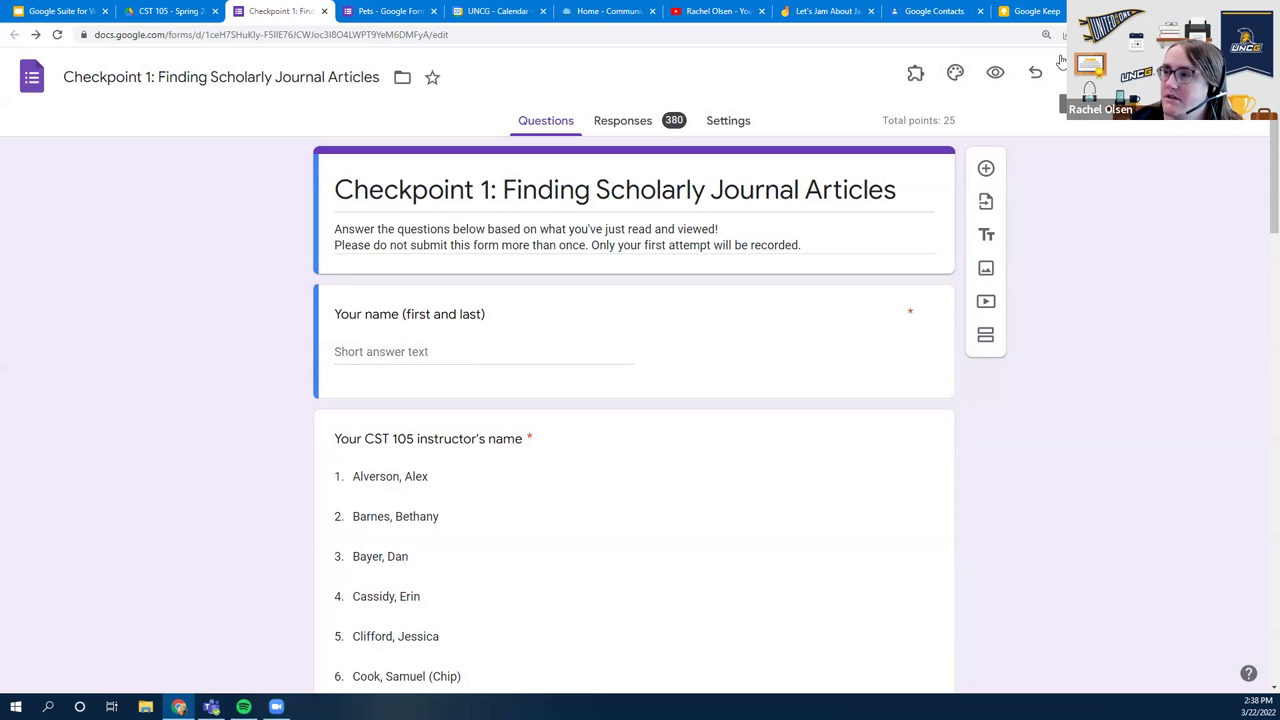
click(916, 77)
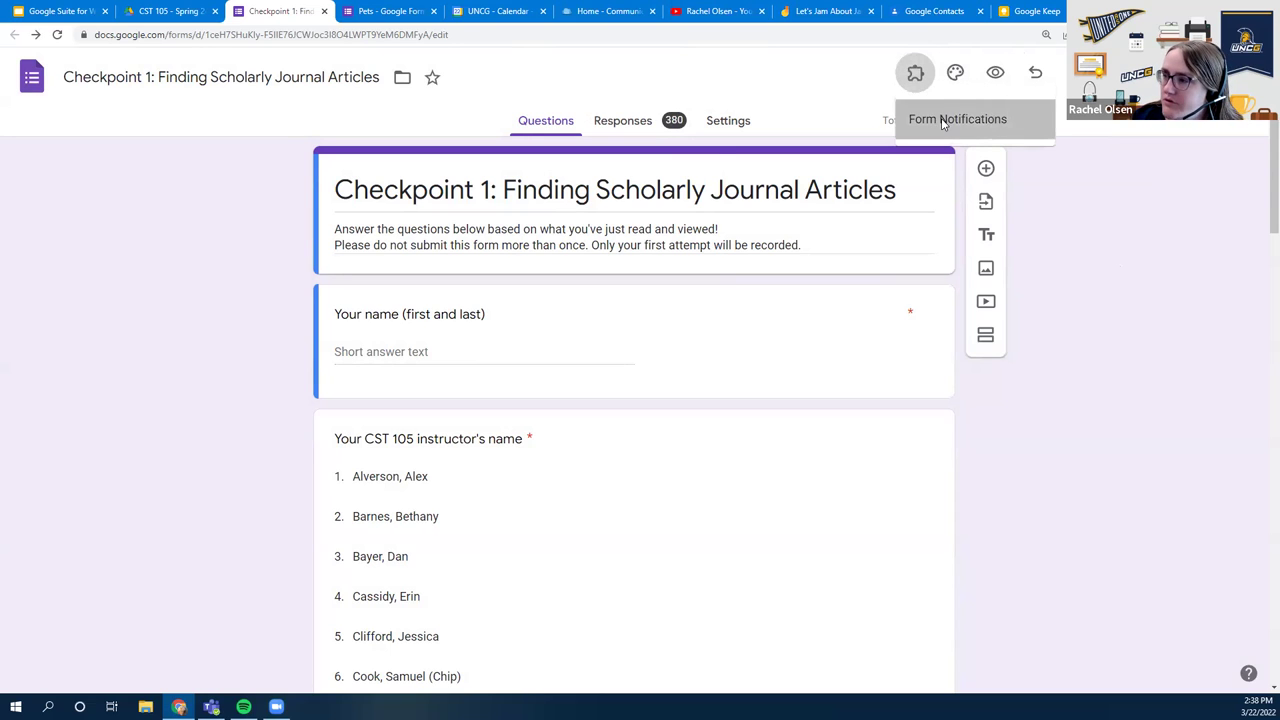
click(943, 126)
click(587, 155)
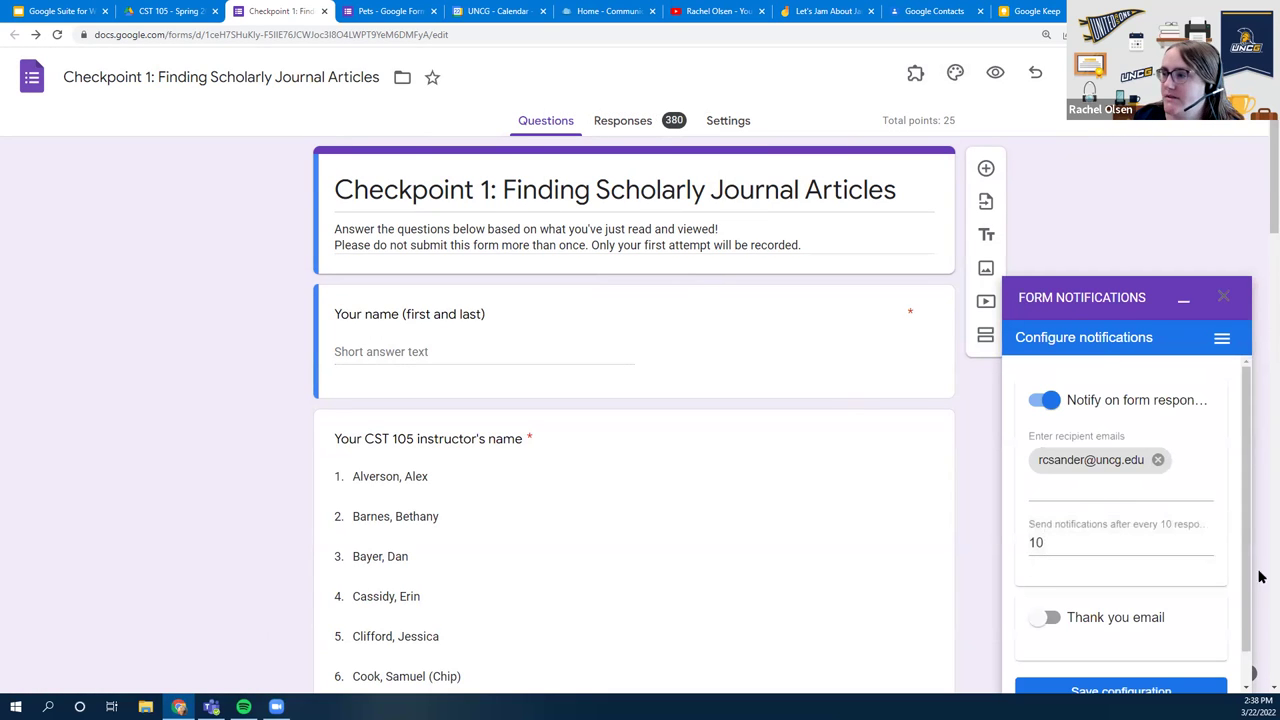
Review the response notification recipient, response interval and thank-you email options, and close the Checkpoint 1 form
scroll(1155, 571, down, 1)
scroll(1157, 566, up, 1)
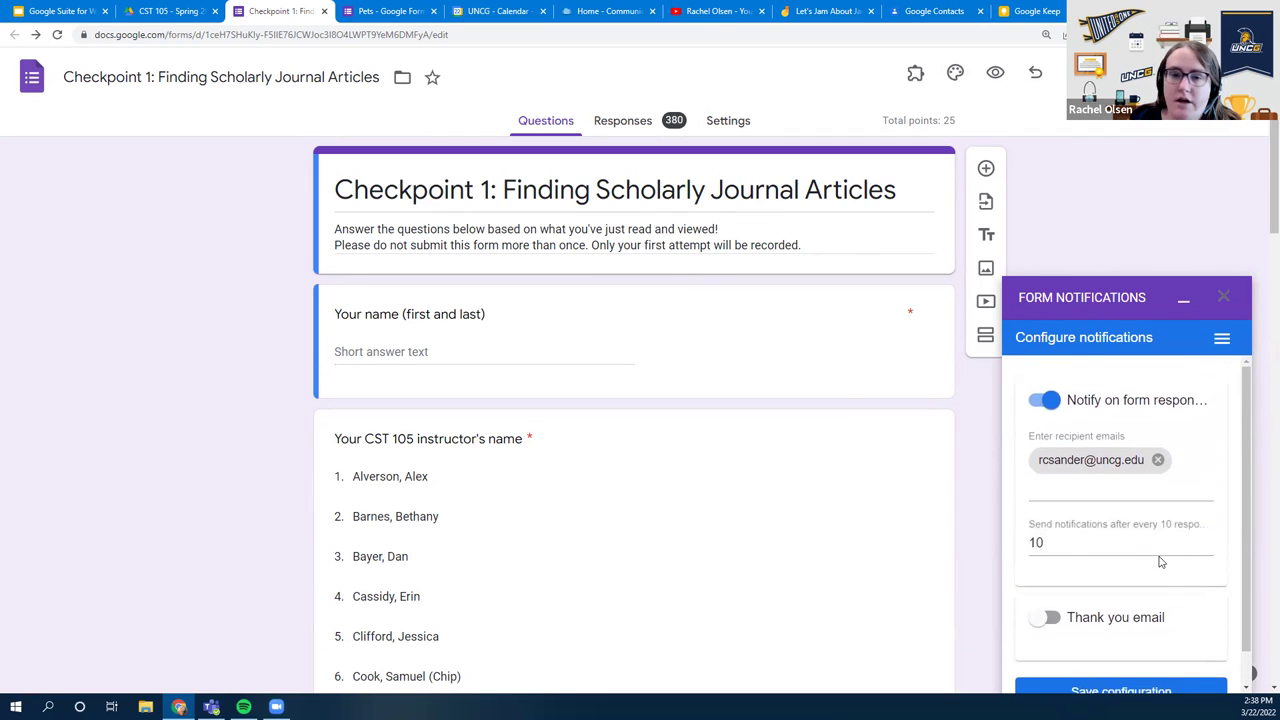
click(1082, 543)
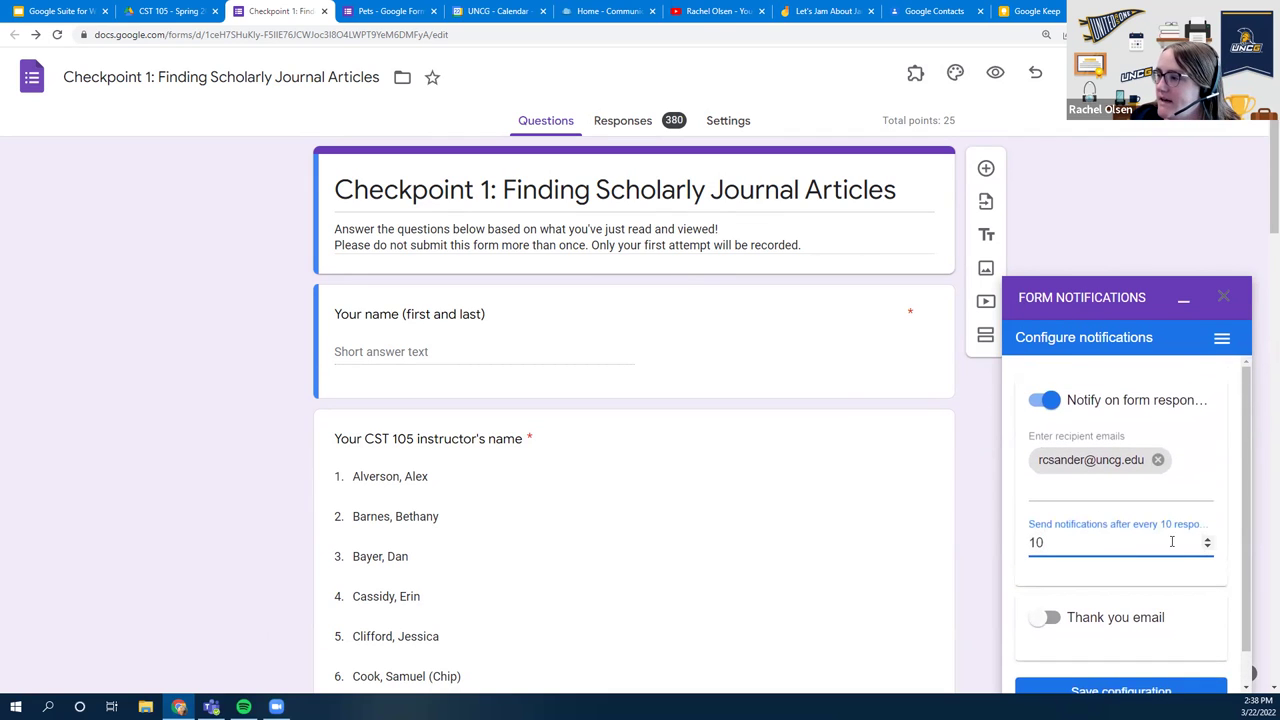
click(1146, 584)
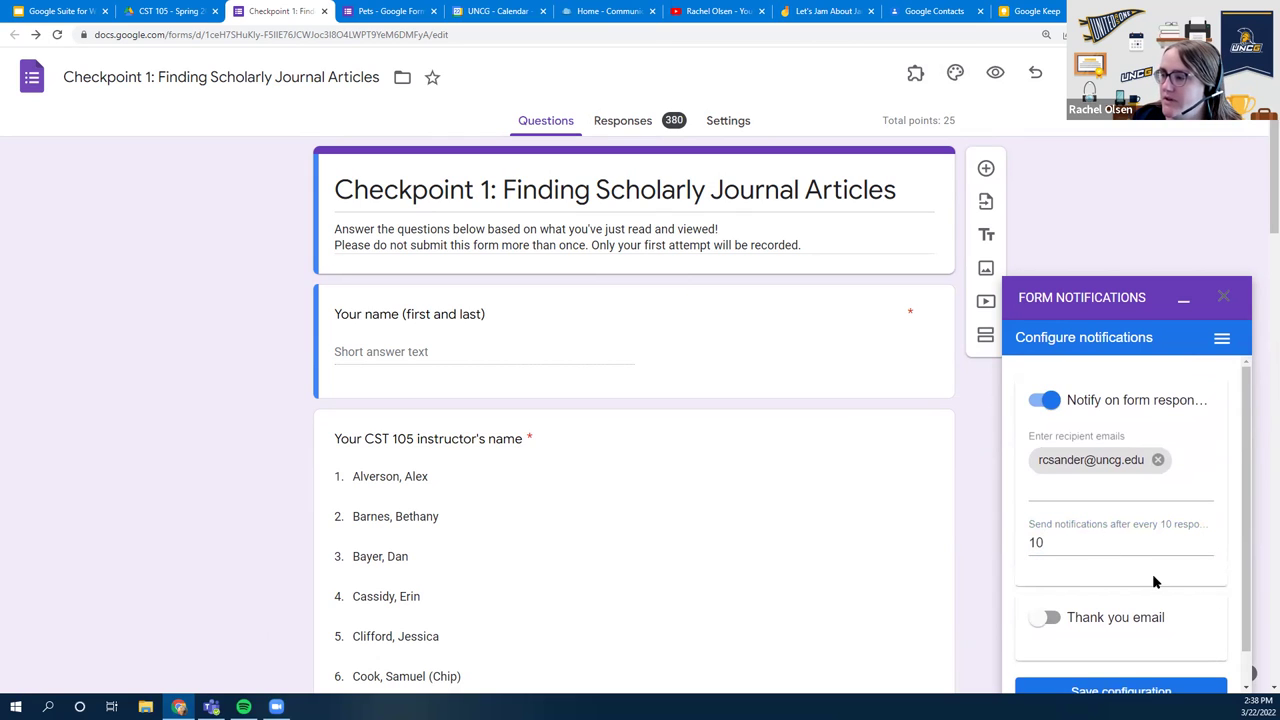
scroll(1153, 582, down, 1)
click(1110, 507)
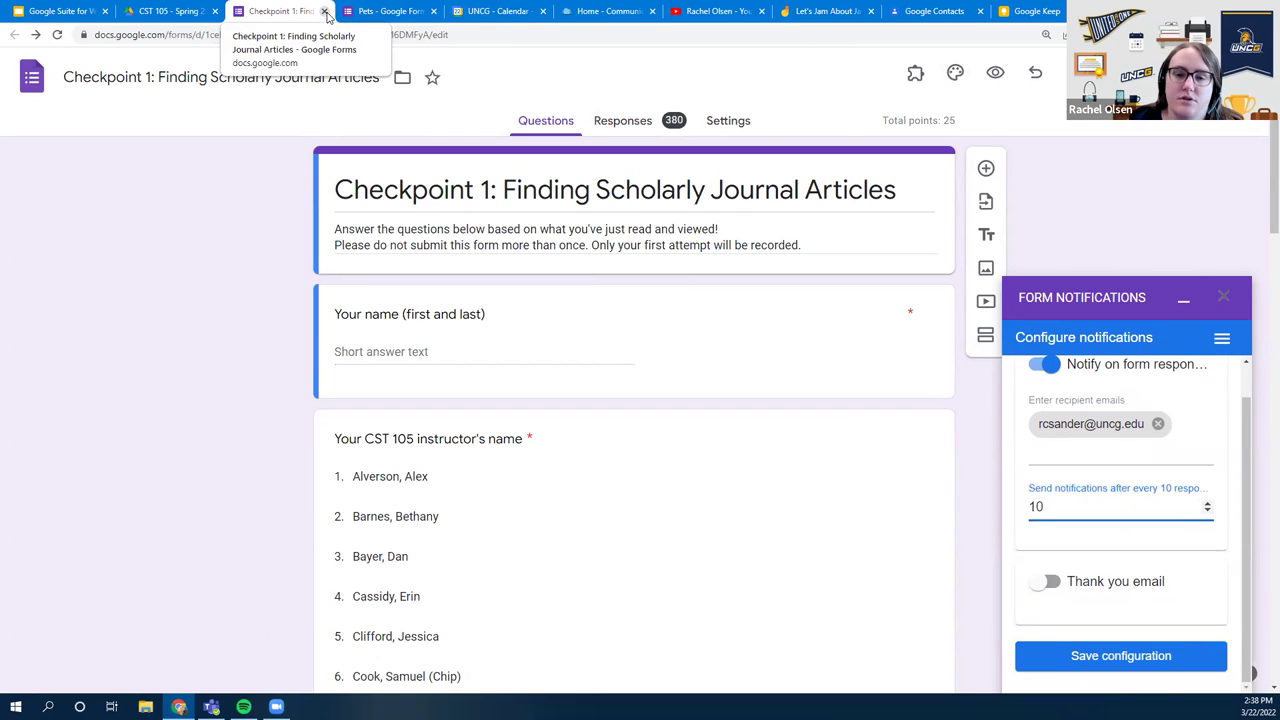
click(325, 13)
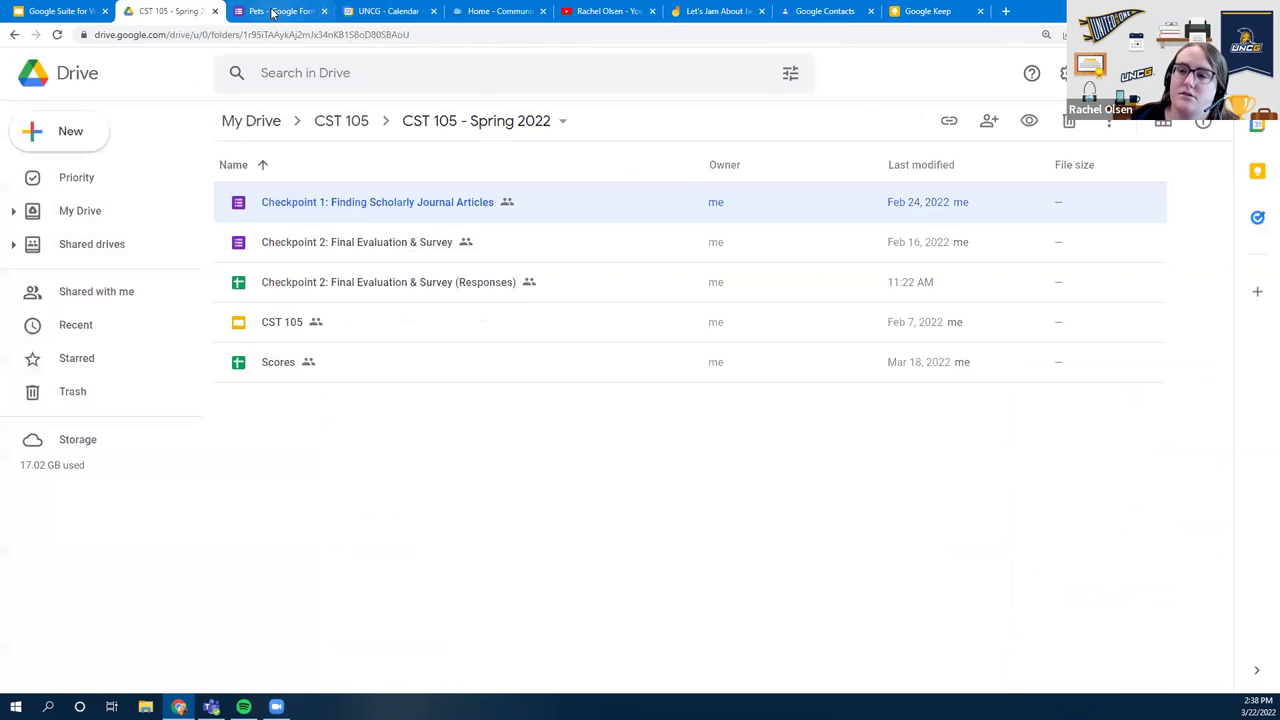
Close the Pets form and show the Brainstorming slide about Google Forms in the Google Suite for Workflows presentation
click(280, 12)
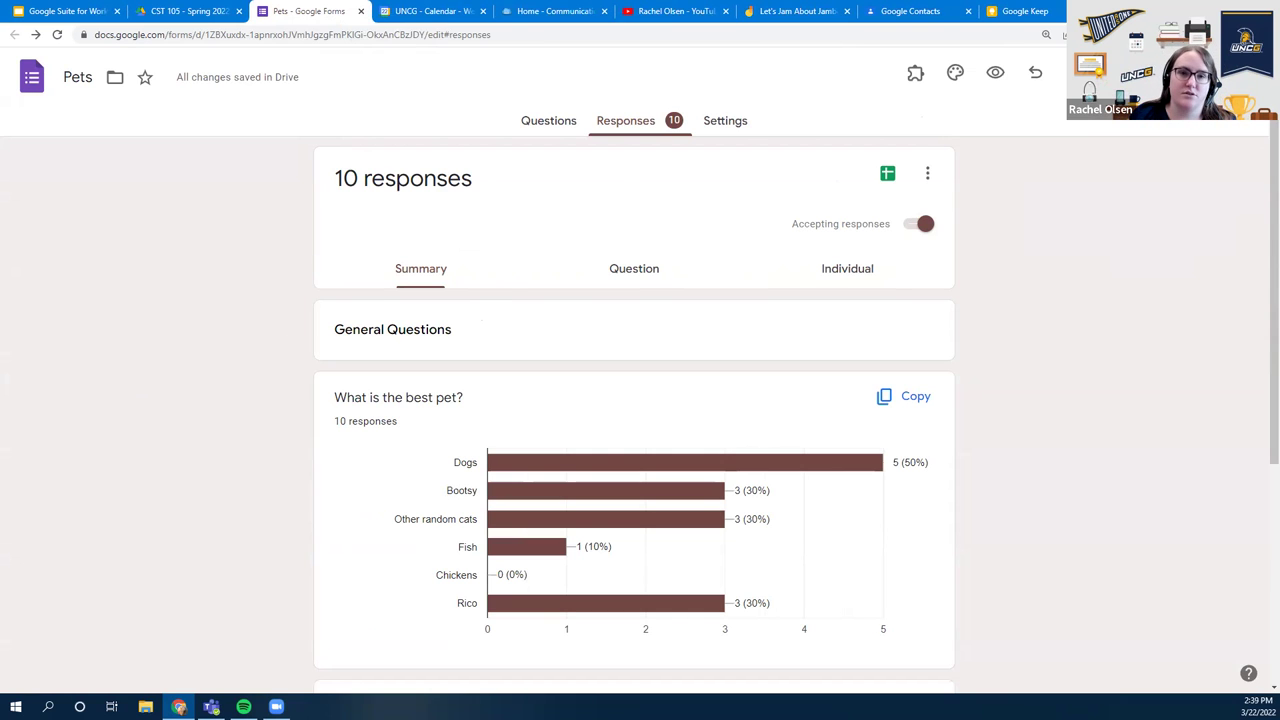
click(360, 11)
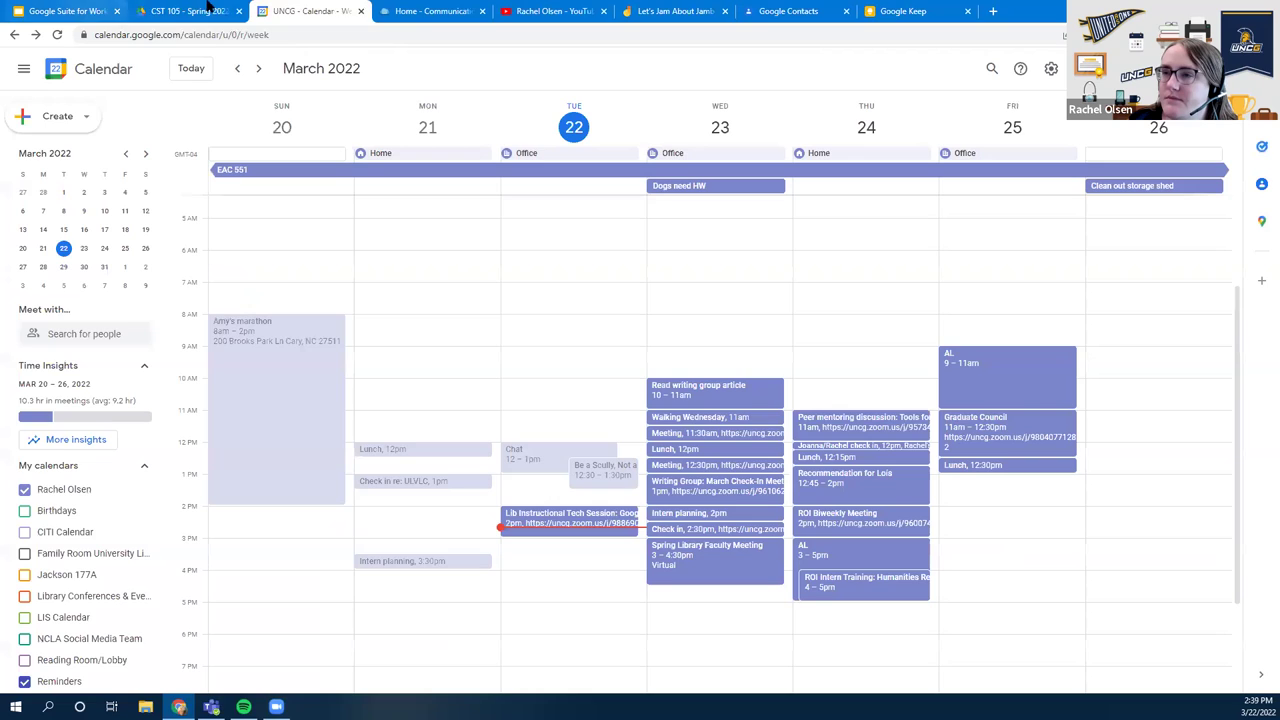
click(86, 14)
scroll(115, 480, down, 1)
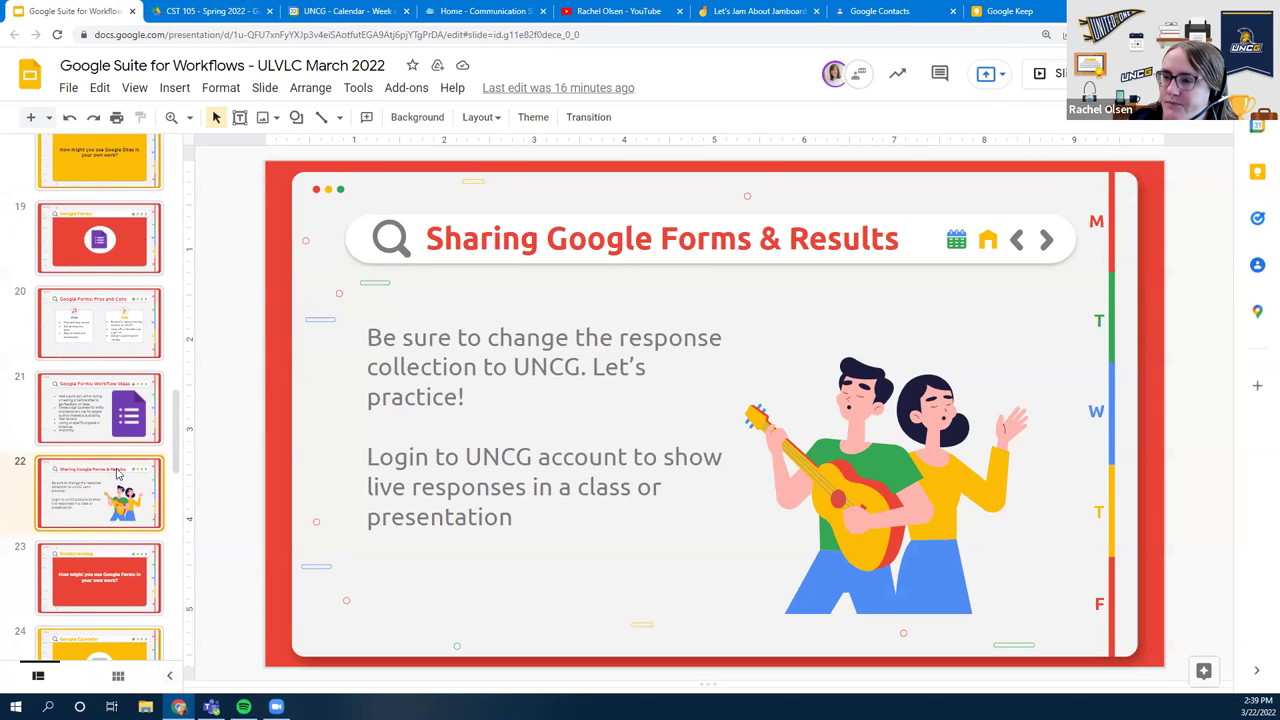
scroll(118, 470, down, 2)
click(118, 470)
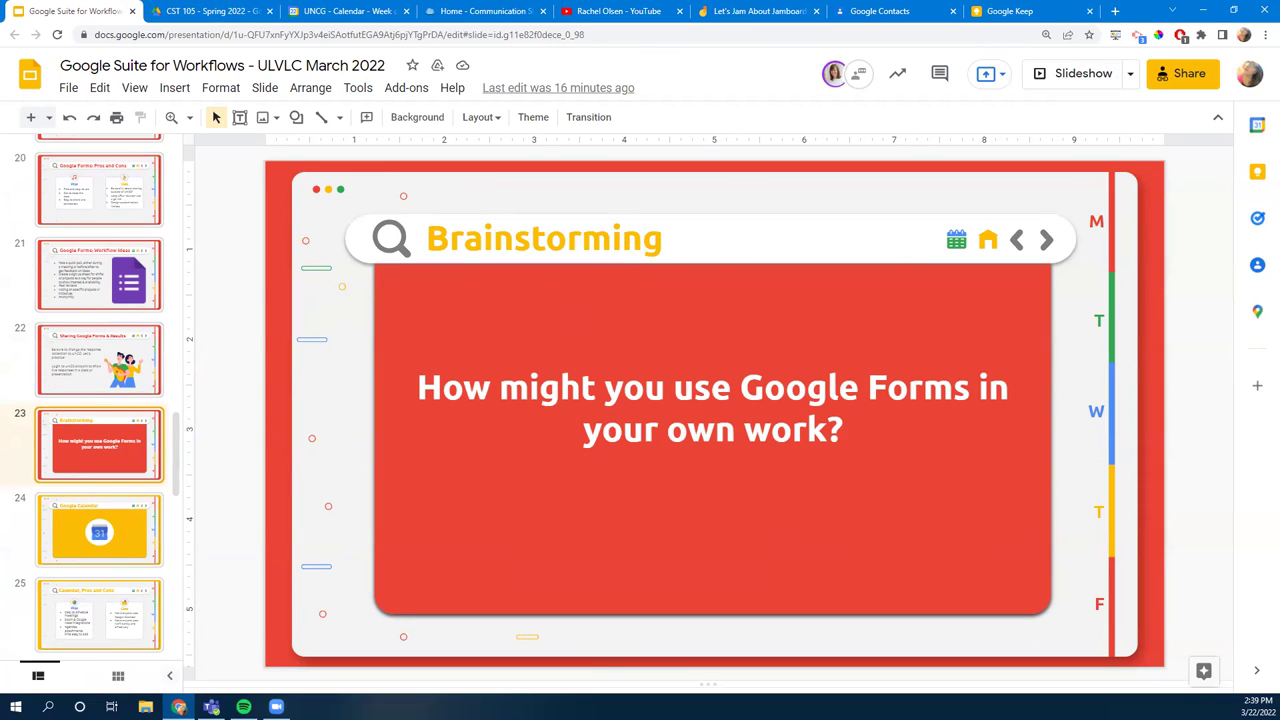
Switch to Google Drive, reopen the Pets form from the recent files and show its response summary
click(210, 11)
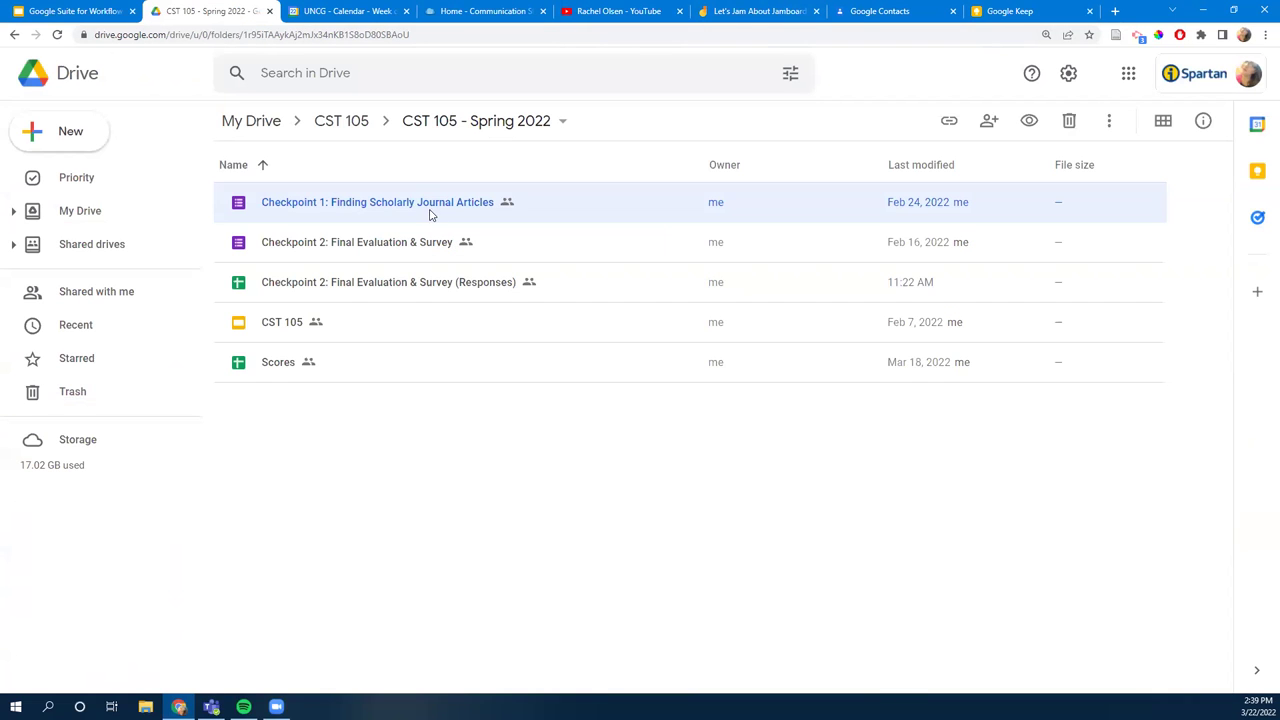
click(80, 10)
click(218, 8)
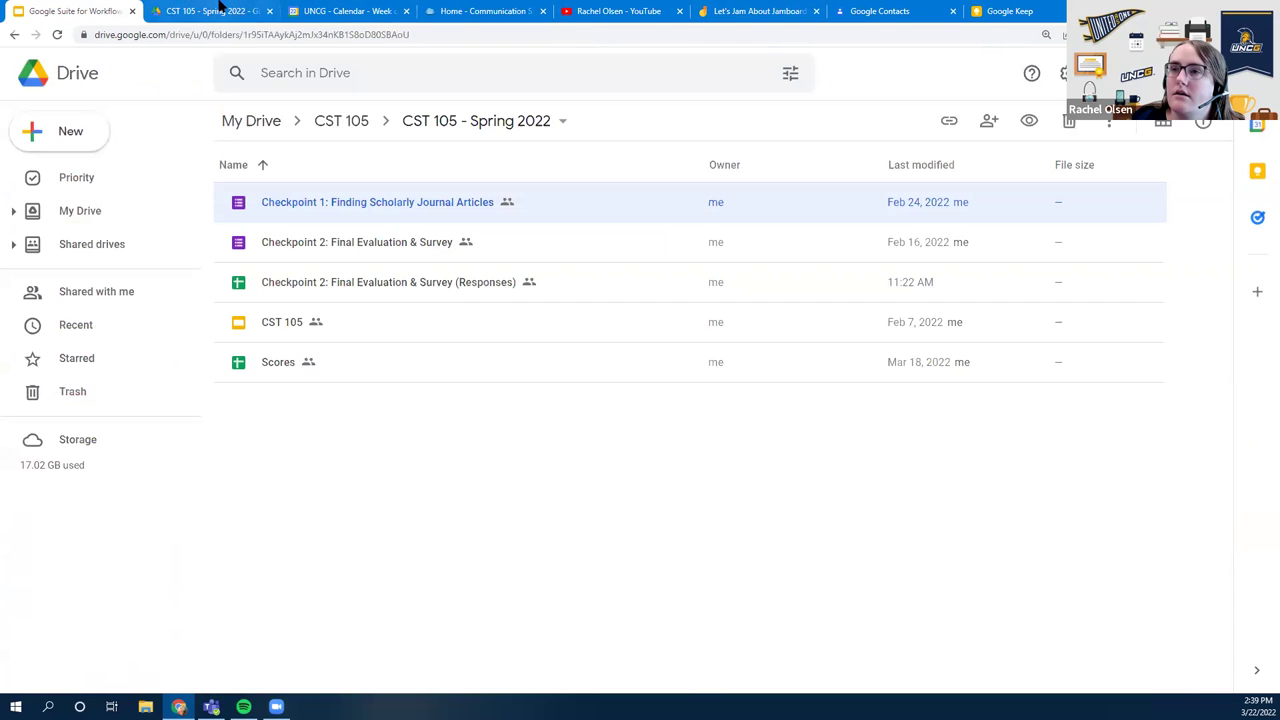
click(96, 213)
scroll(383, 291, down, 3)
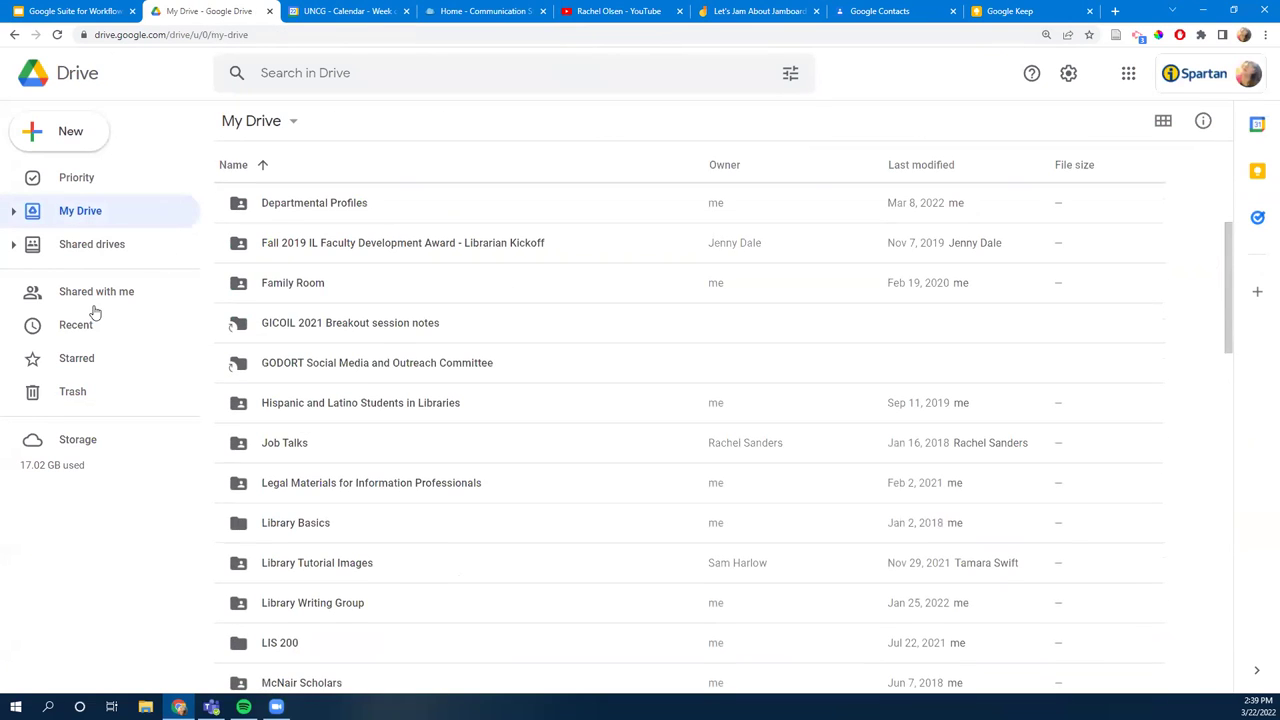
click(90, 320)
double_click(318, 249)
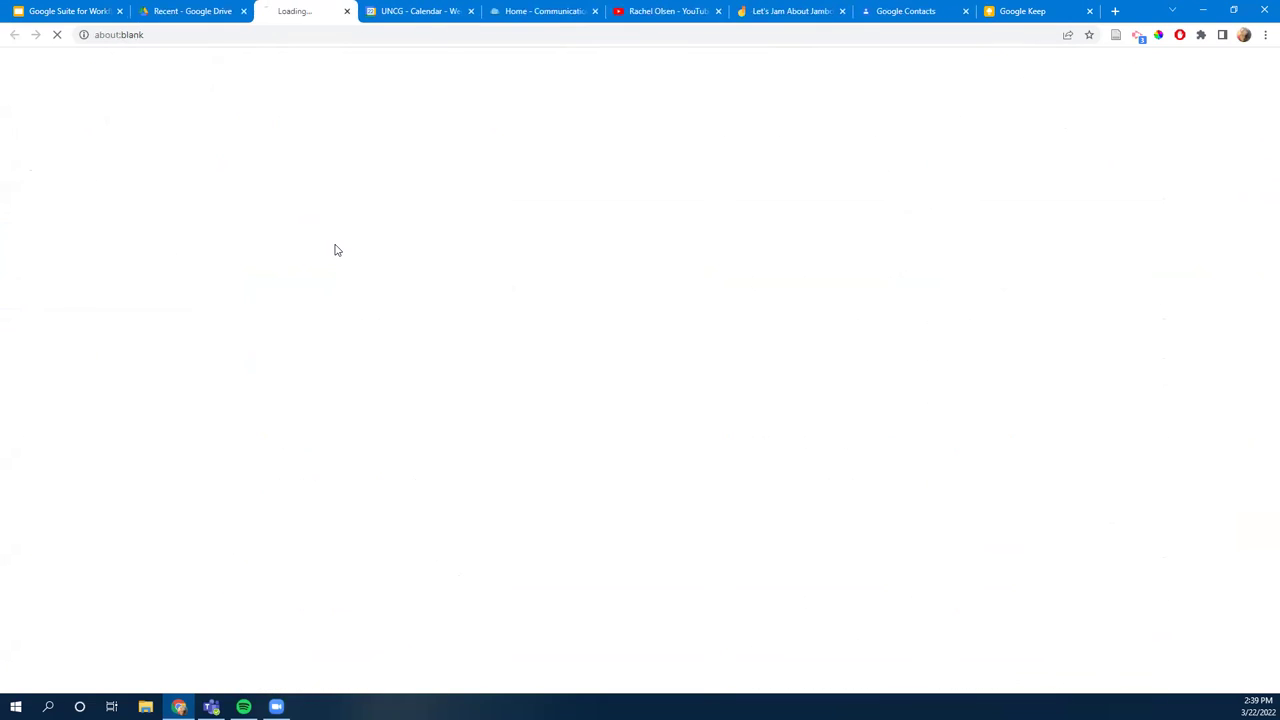
click(658, 130)
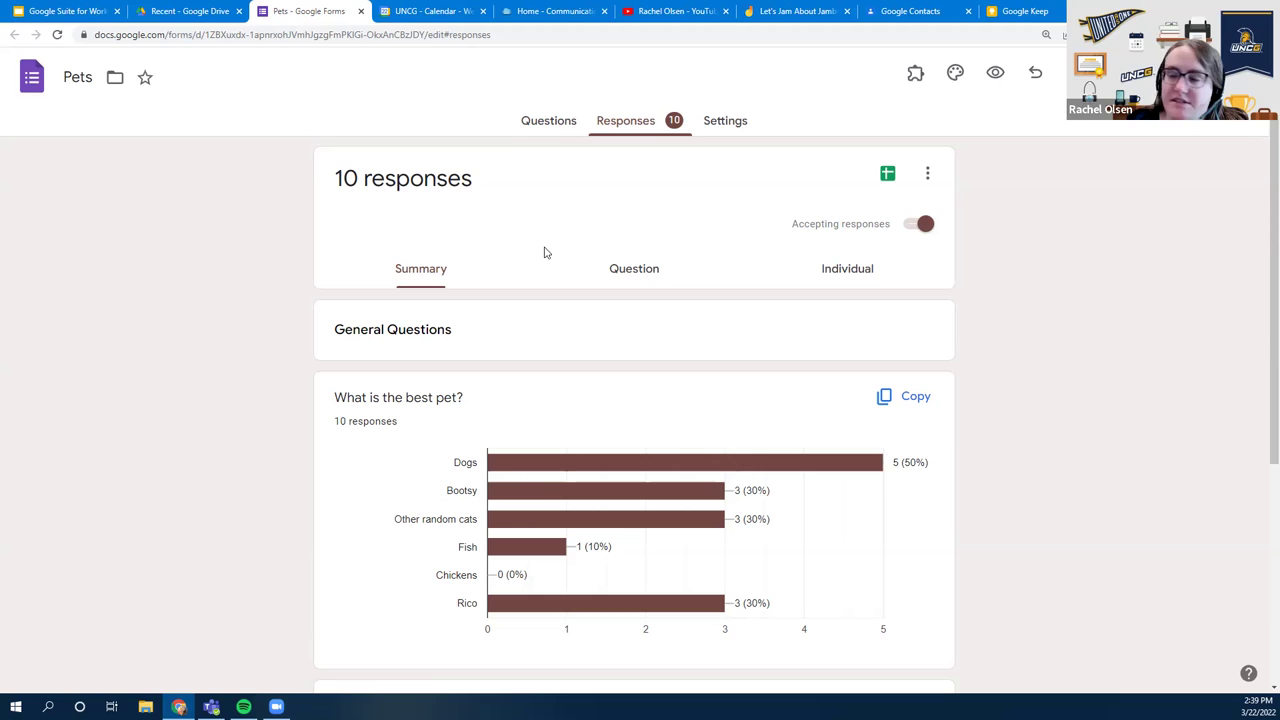
click(549, 124)
click(601, 122)
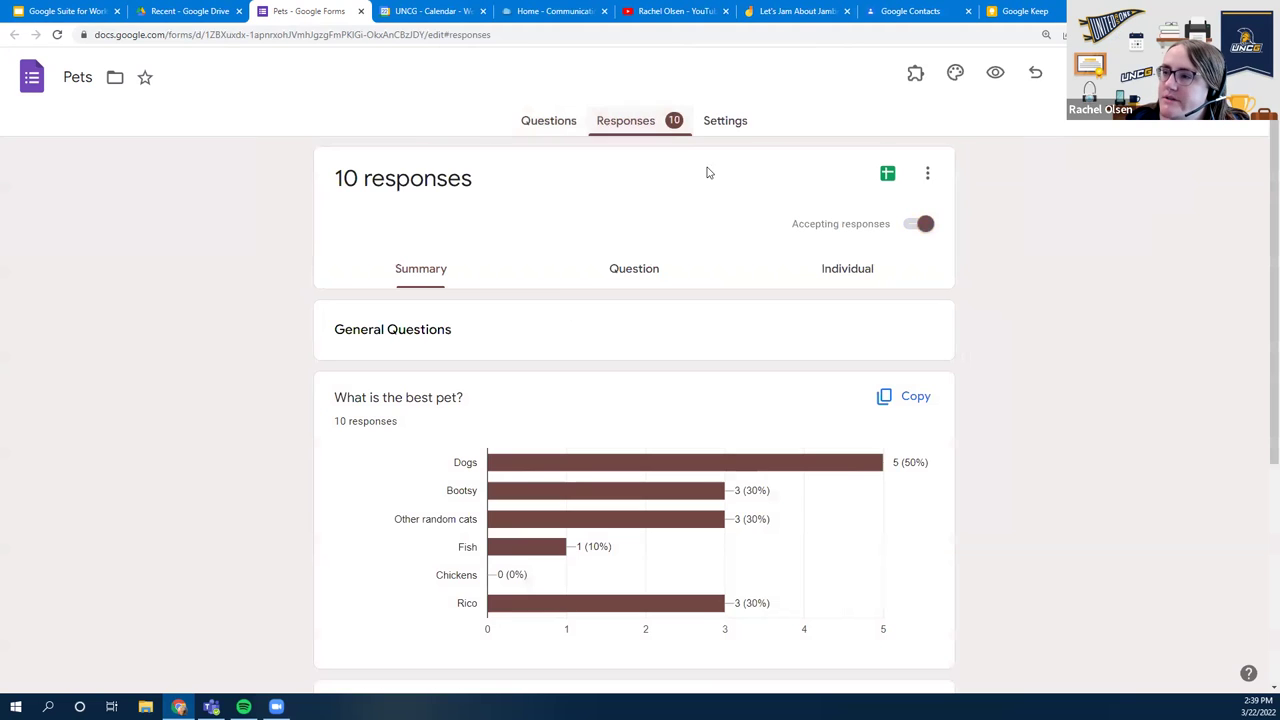
Create a new spreadsheet named Pets (Responses) for the form's responses and look over its answers
click(888, 178)
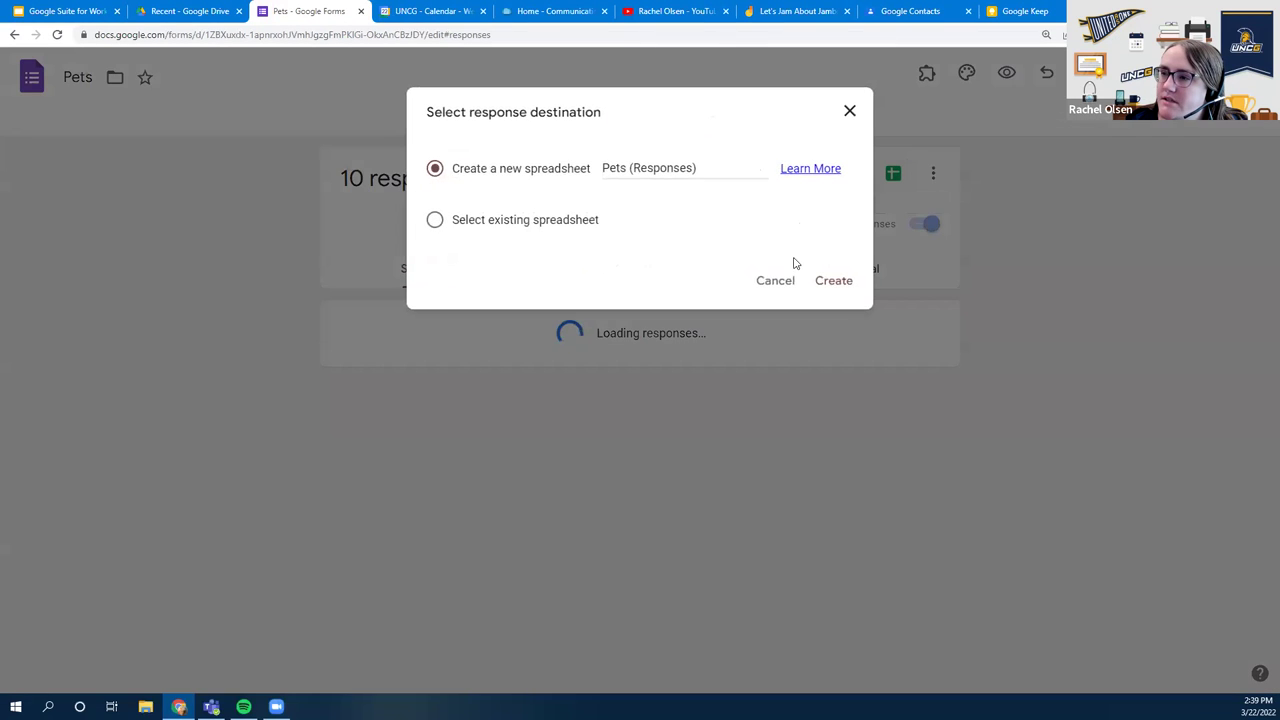
click(834, 280)
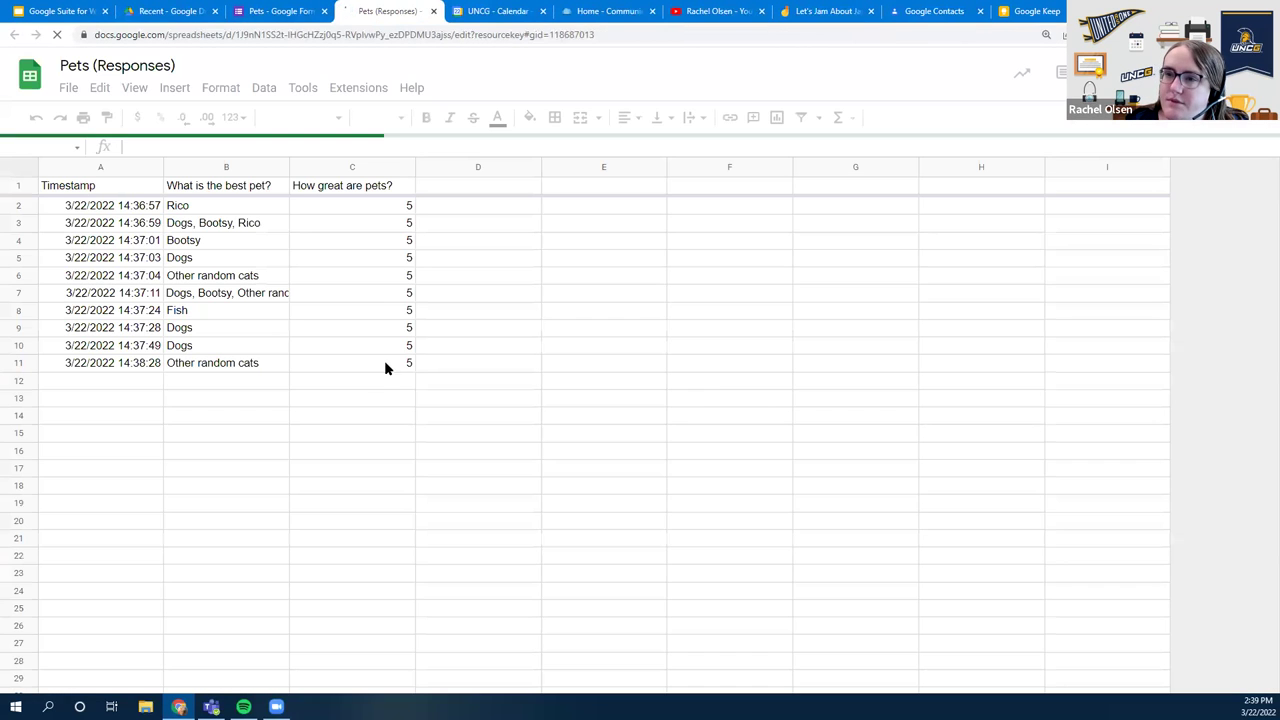
click(271, 306)
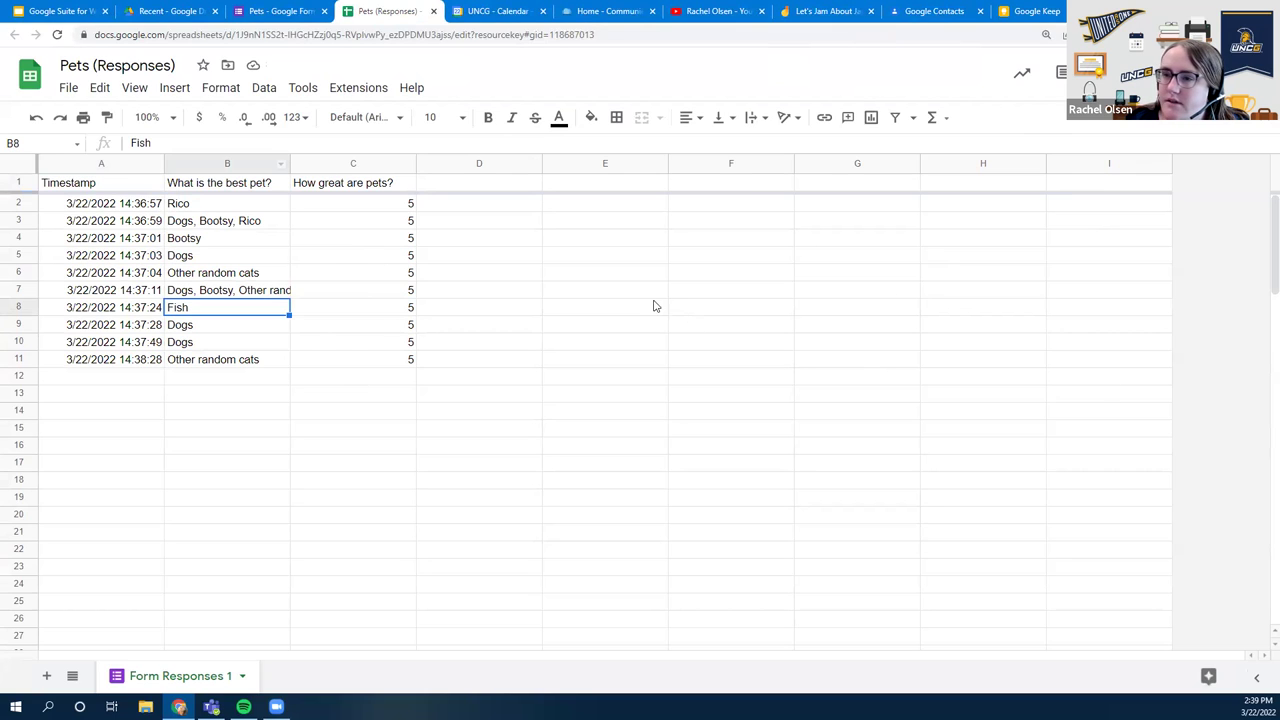
click(340, 325)
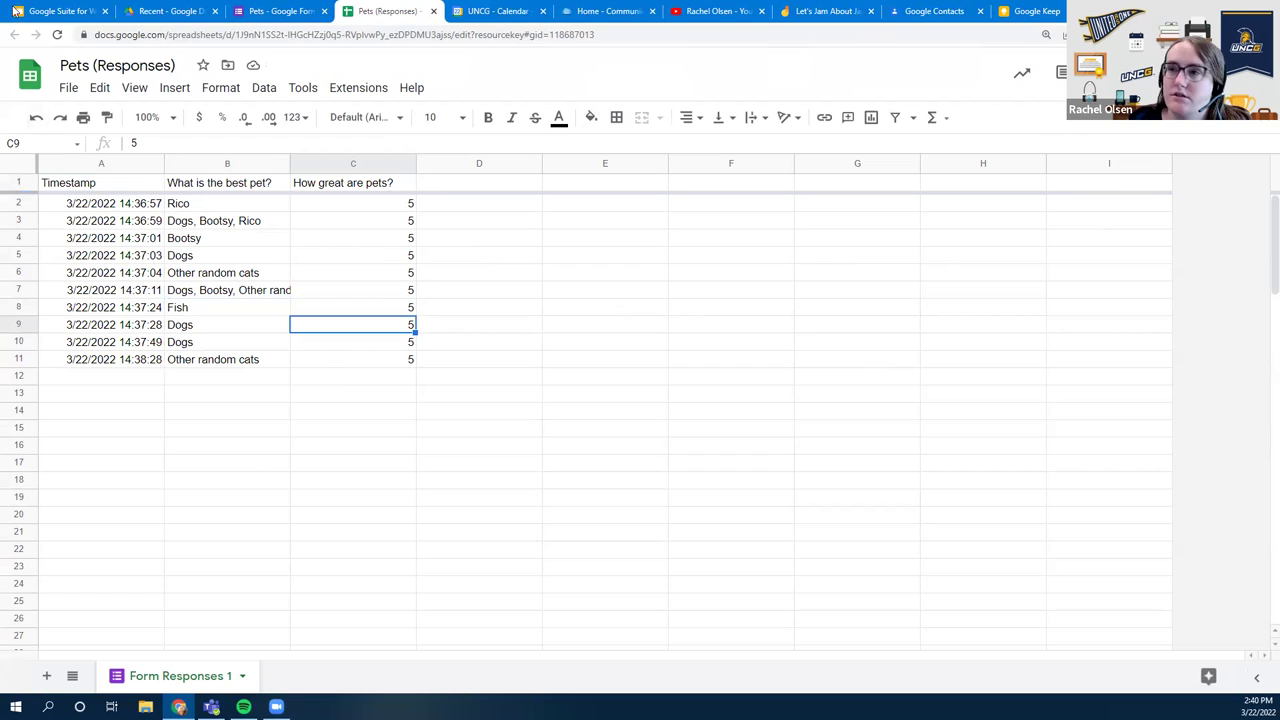
Close the response spreadsheet and the Pets form, and show the Google Calendar slide in the Google Suite for Workflows presentation
click(433, 11)
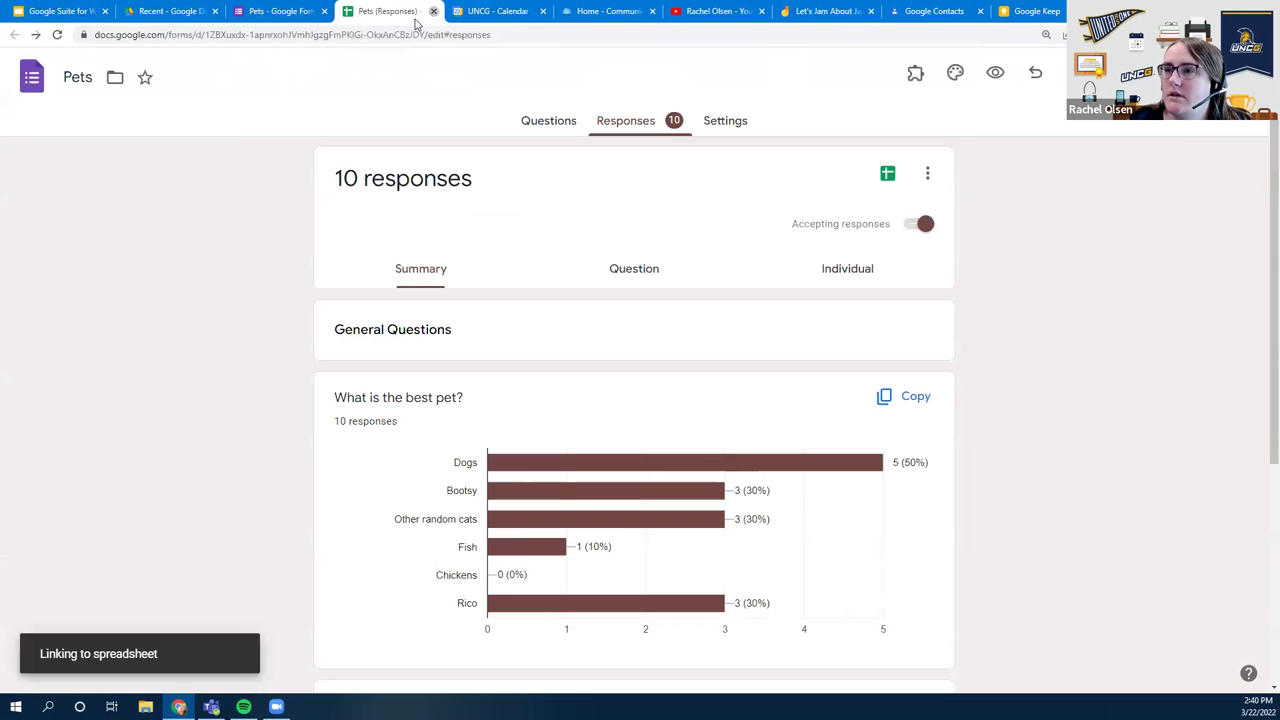
click(324, 11)
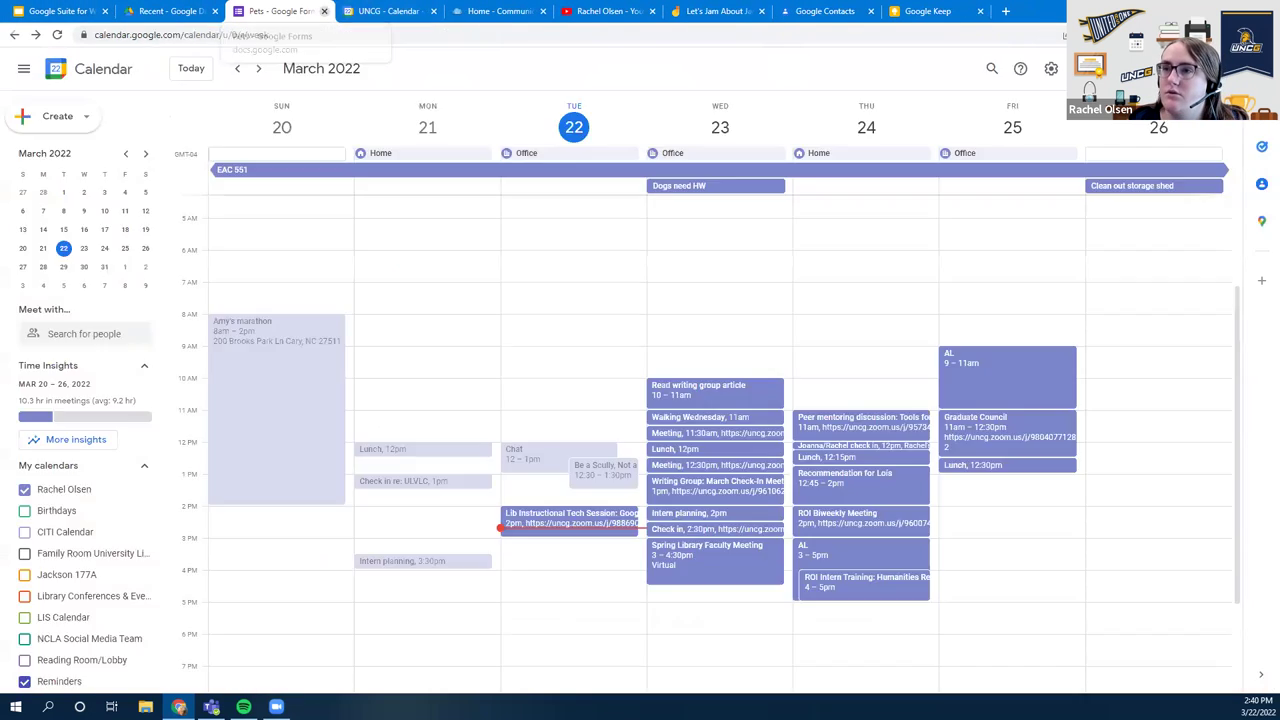
click(100, 11)
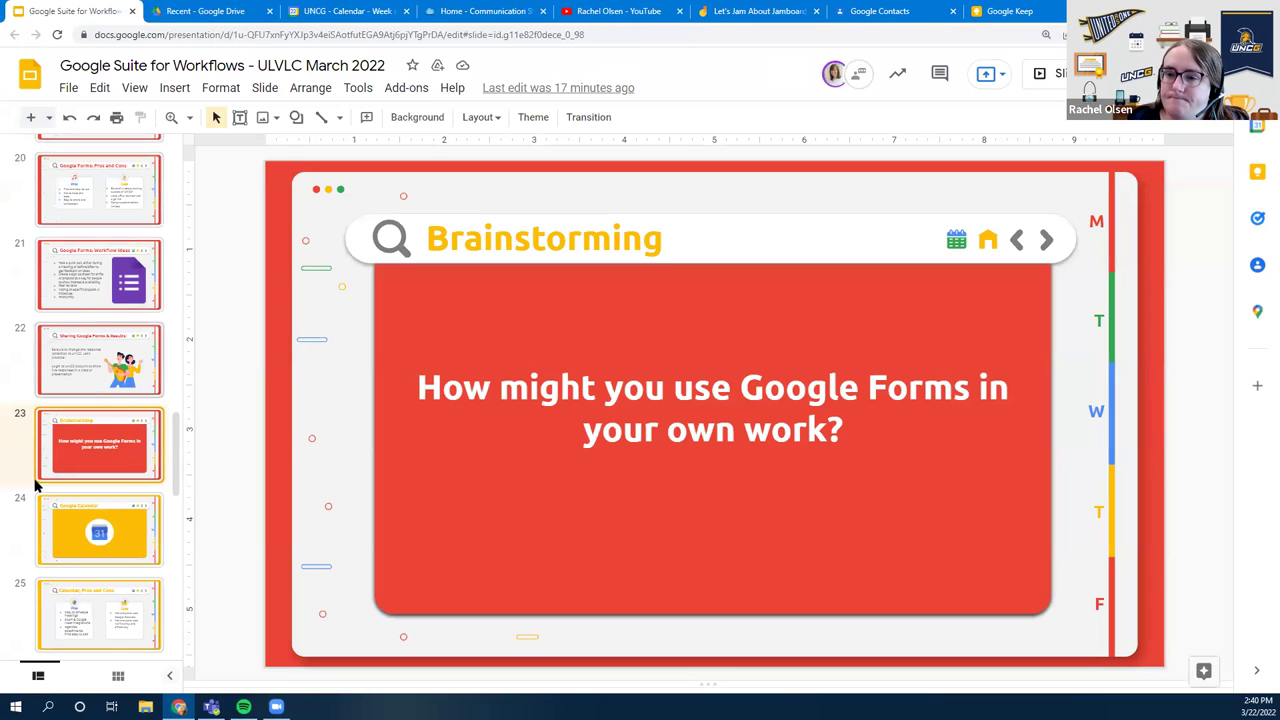
click(82, 516)
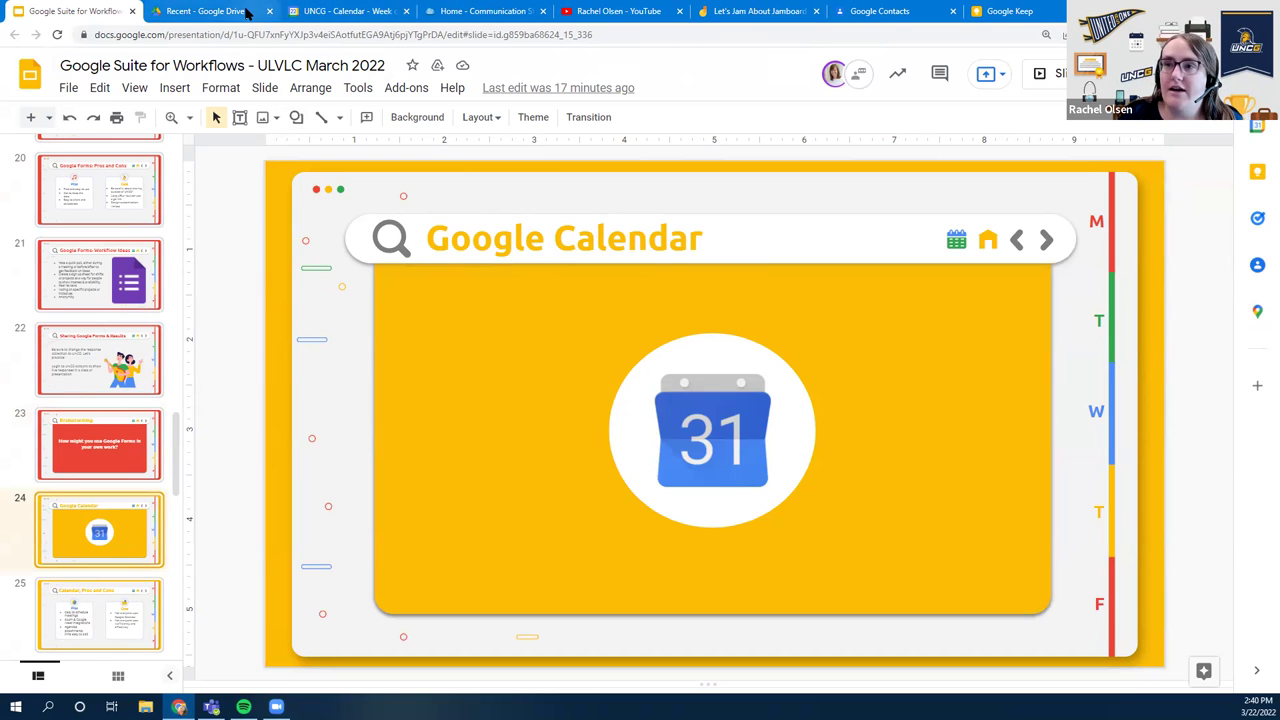
Glance at the Google Calendar week view, return to the presentation and show the Calendar, Pros and Cons slide
click(205, 11)
click(330, 10)
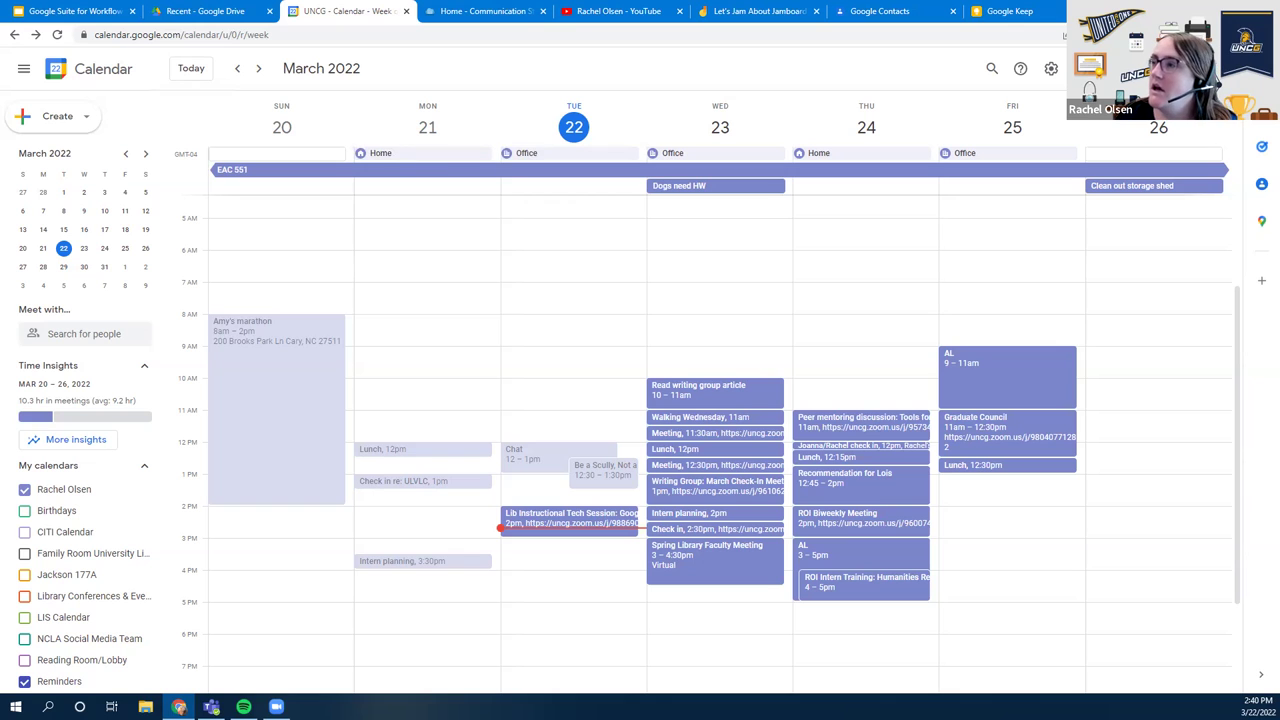
click(100, 11)
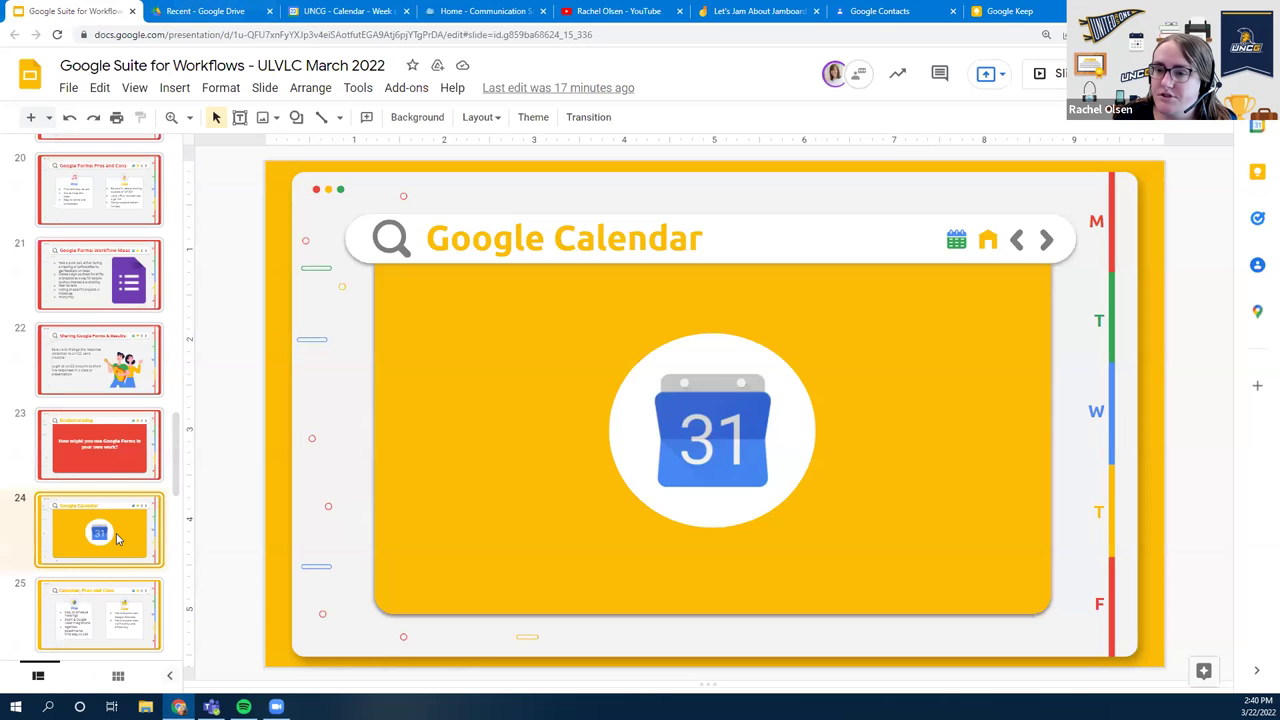
click(100, 615)
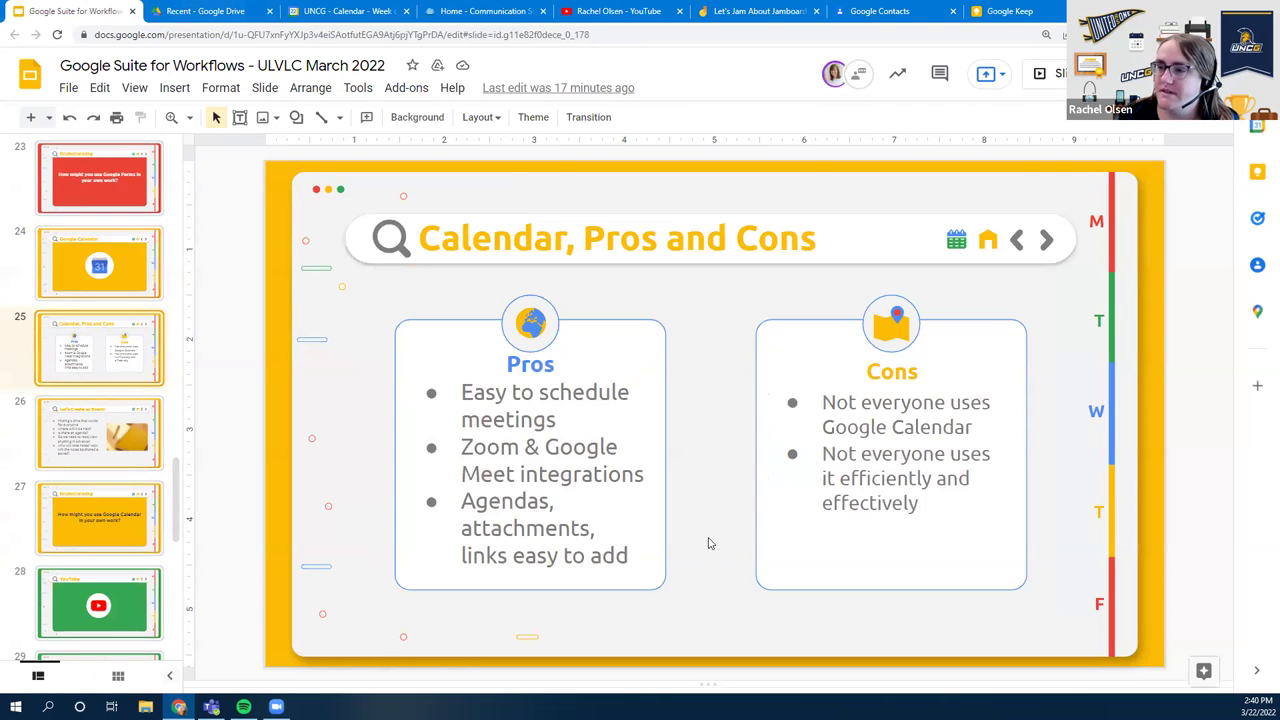
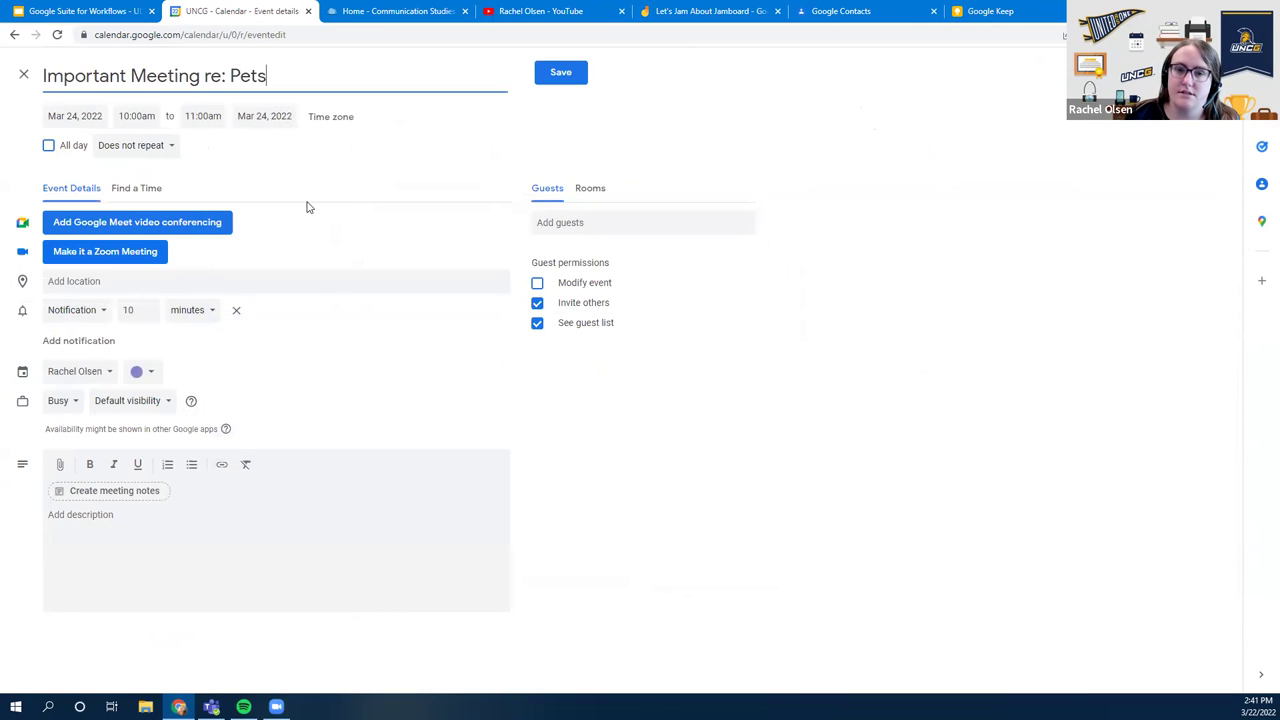
Open the Find a Time view for the Important Meeting re: Pets event and add three colleagues as guests
click(125, 187)
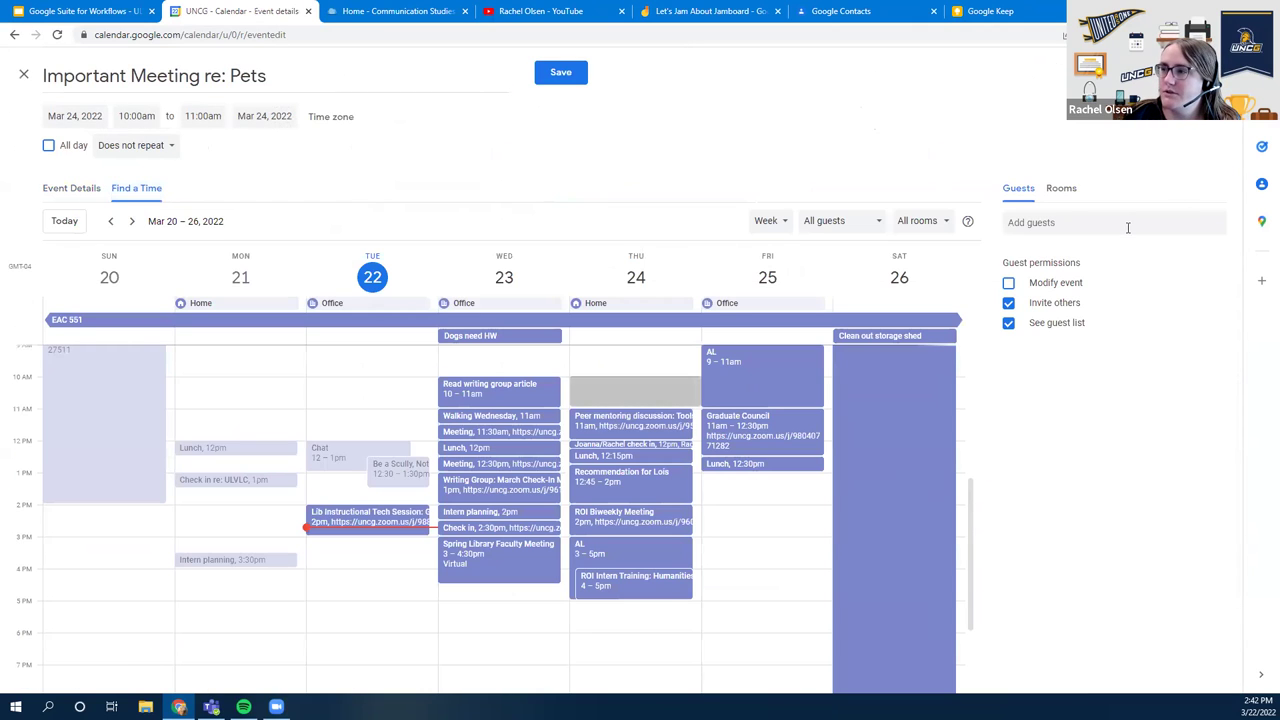
click(1128, 224)
text(sam)
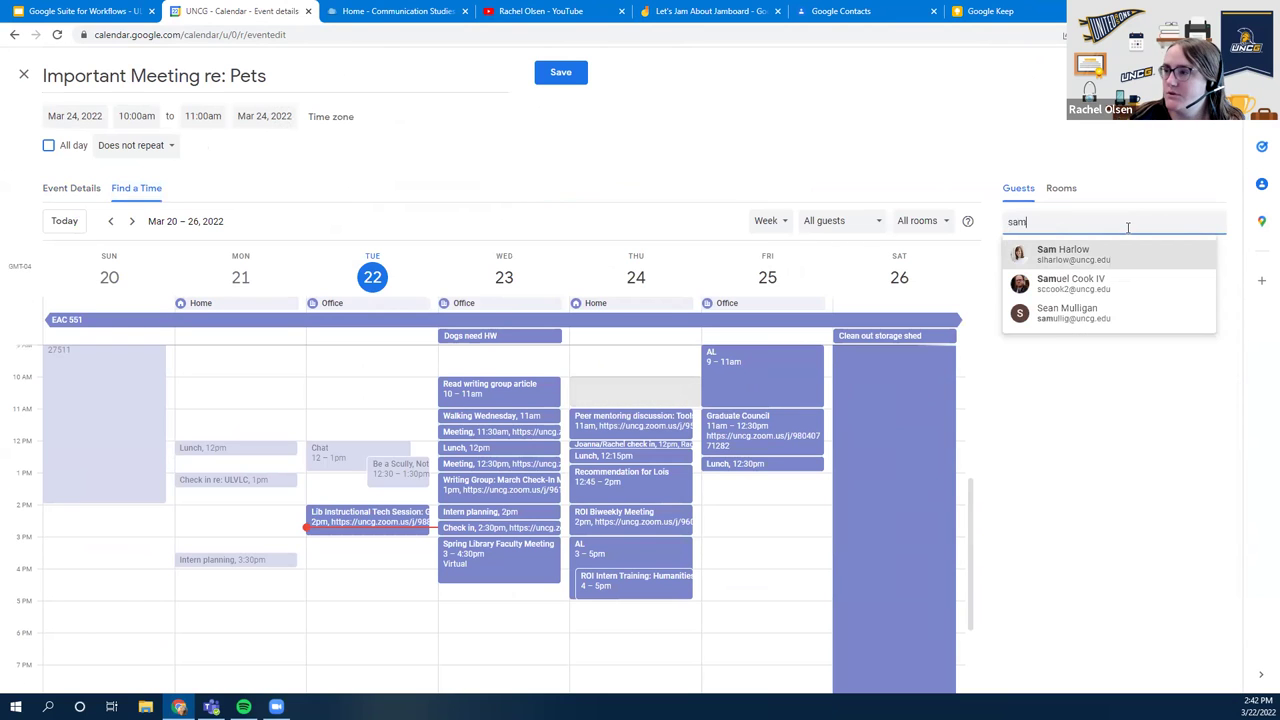
click(1114, 256)
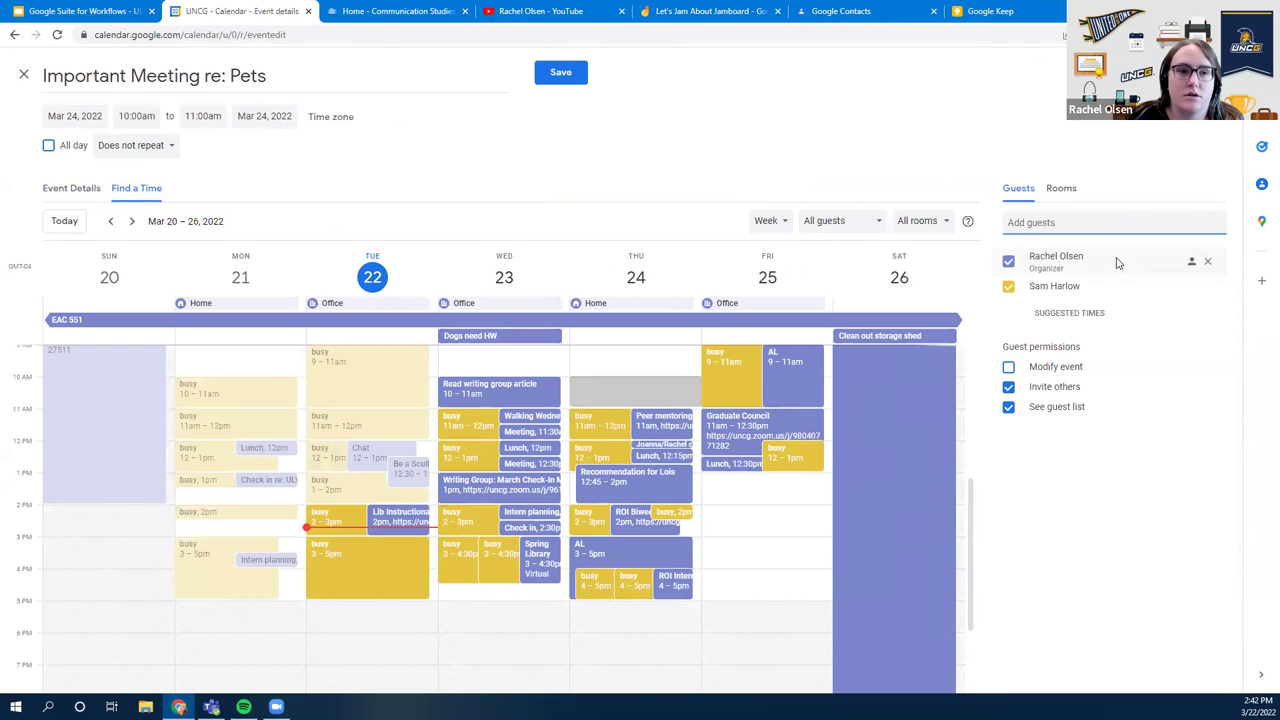
text(anne)
click(1116, 258)
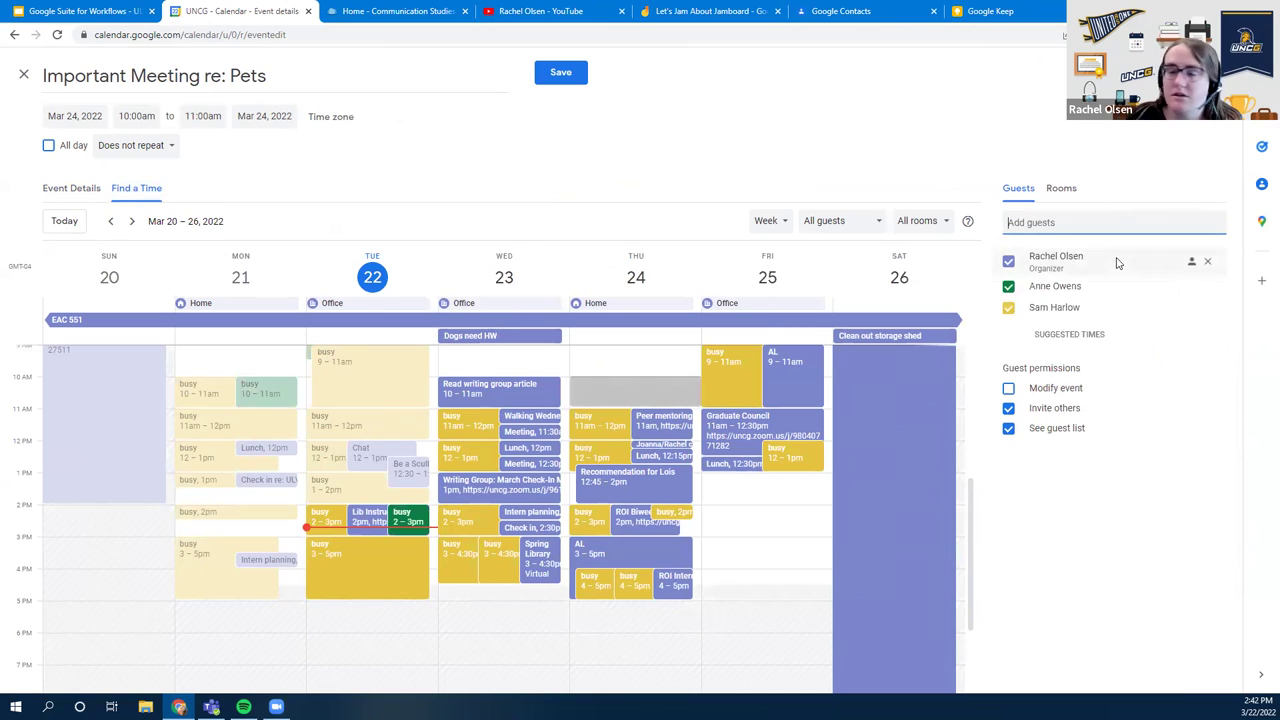
text(callie)
click(1116, 258)
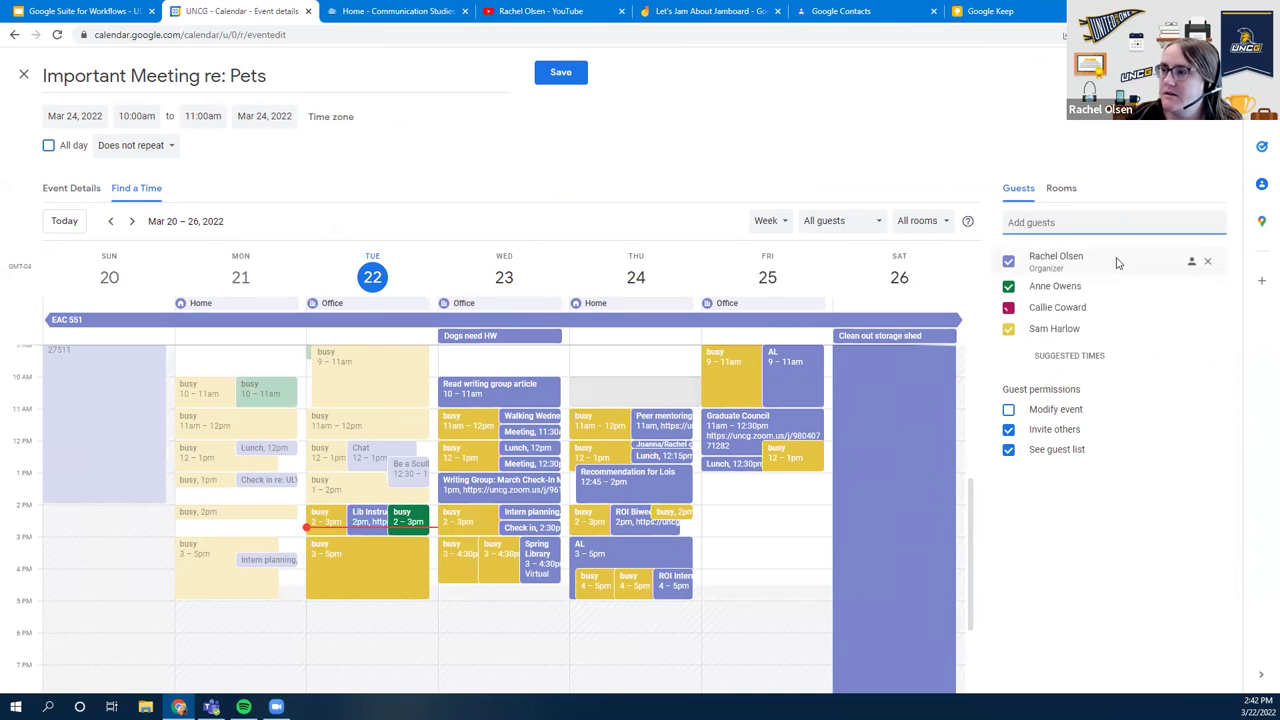
Add four more colleagues to the meeting's guest list by searching for their first names
text(sean)
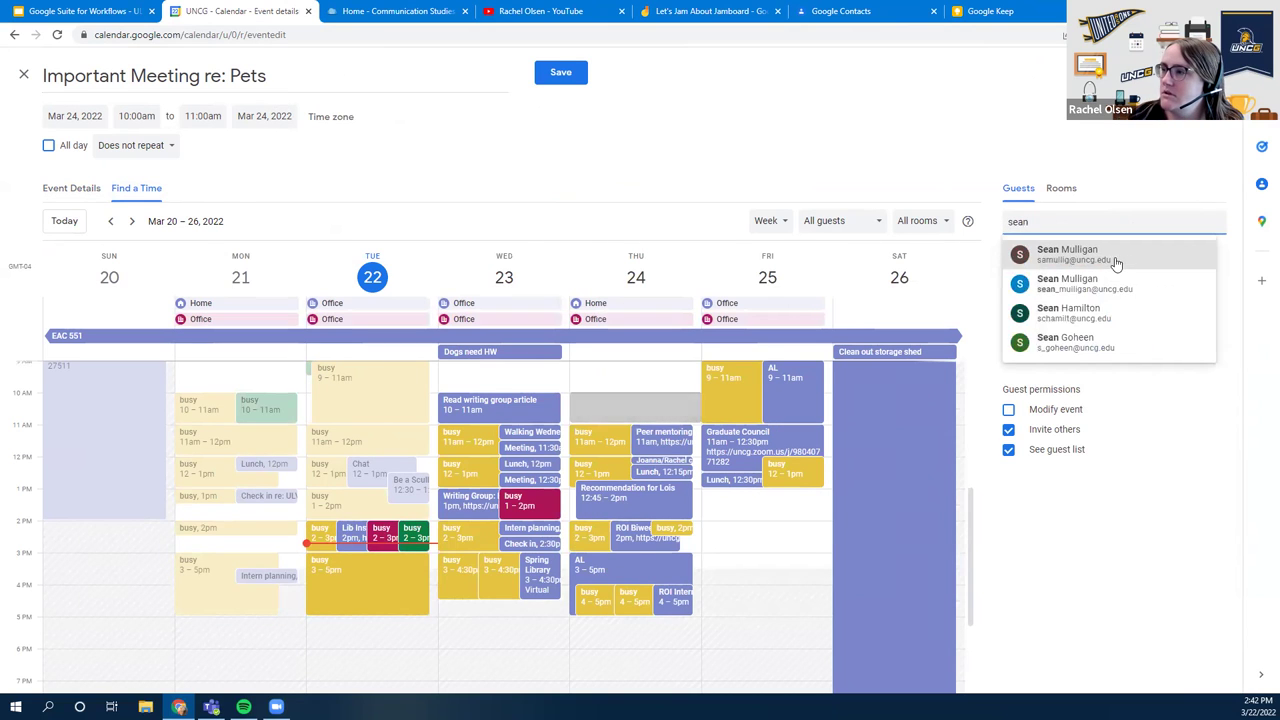
click(1115, 258)
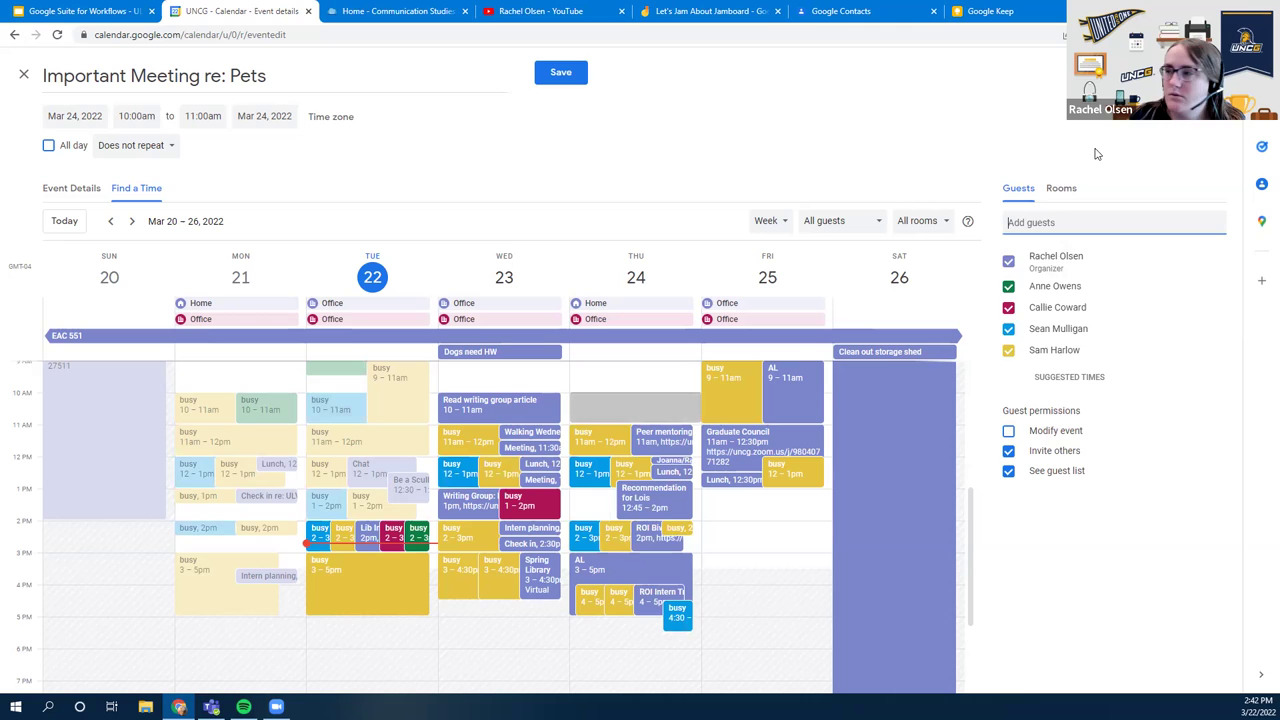
text(marcie)
click(1067, 258)
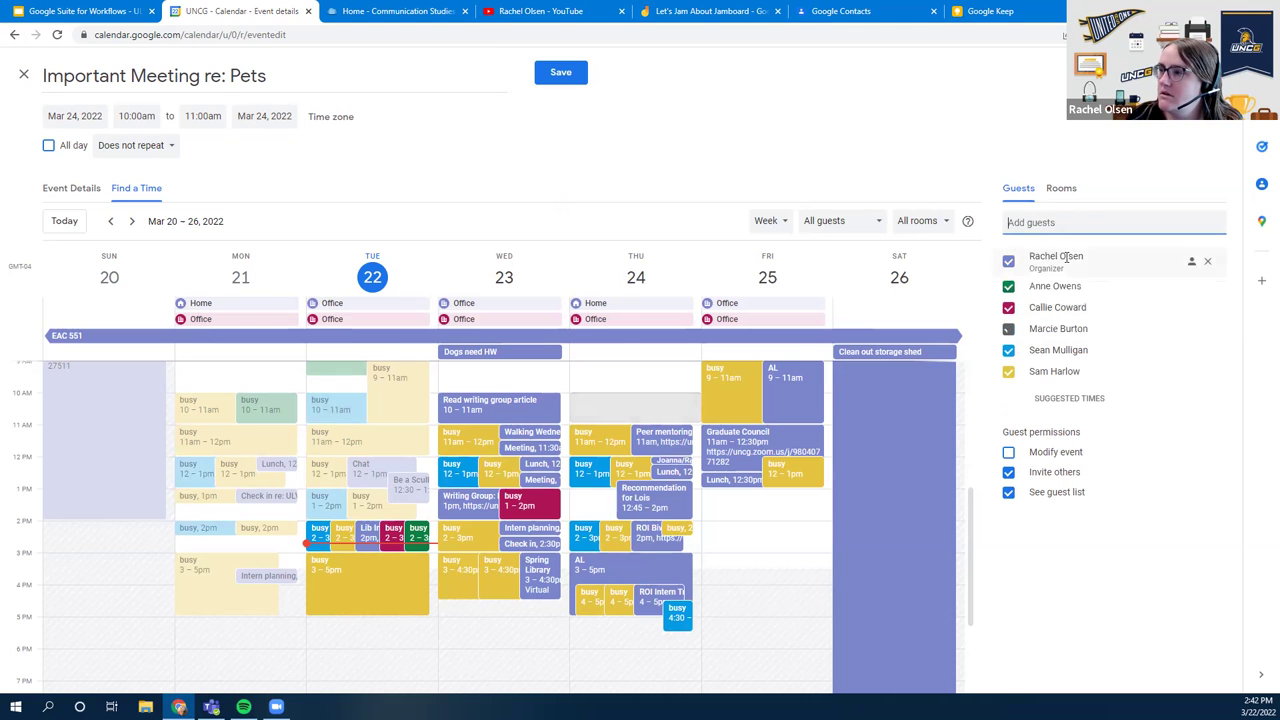
text(jenny)
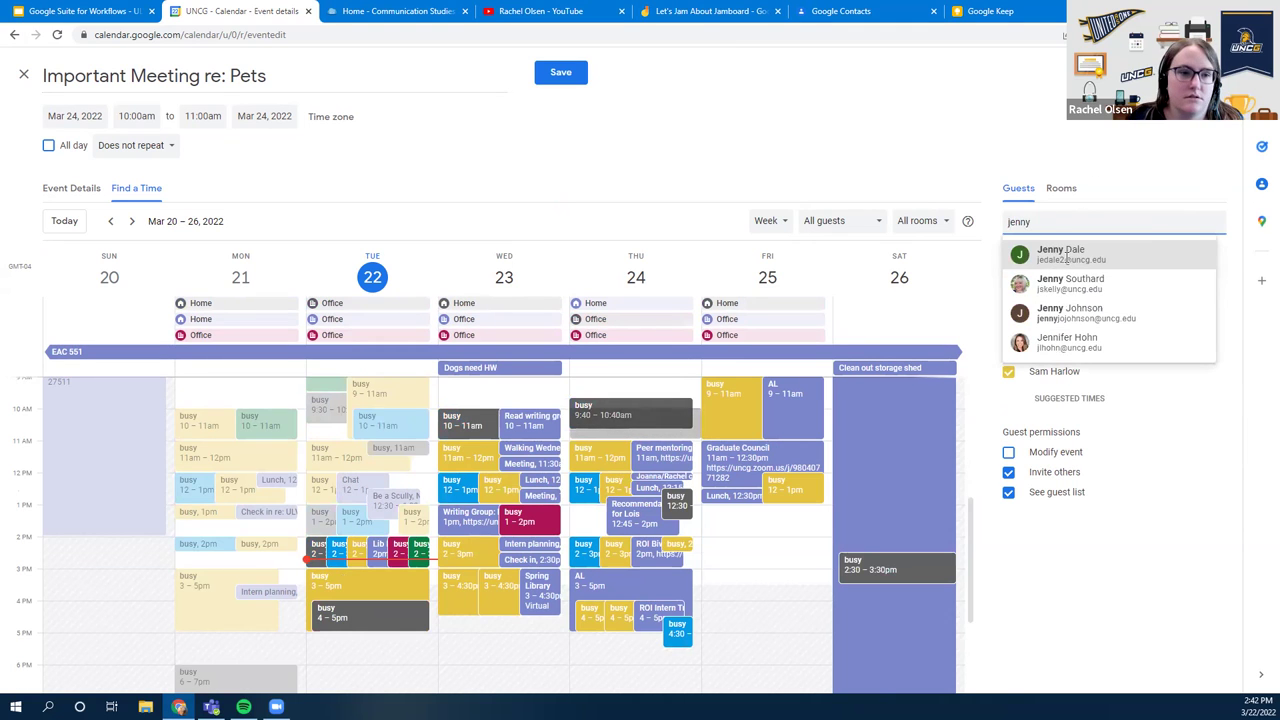
click(1065, 258)
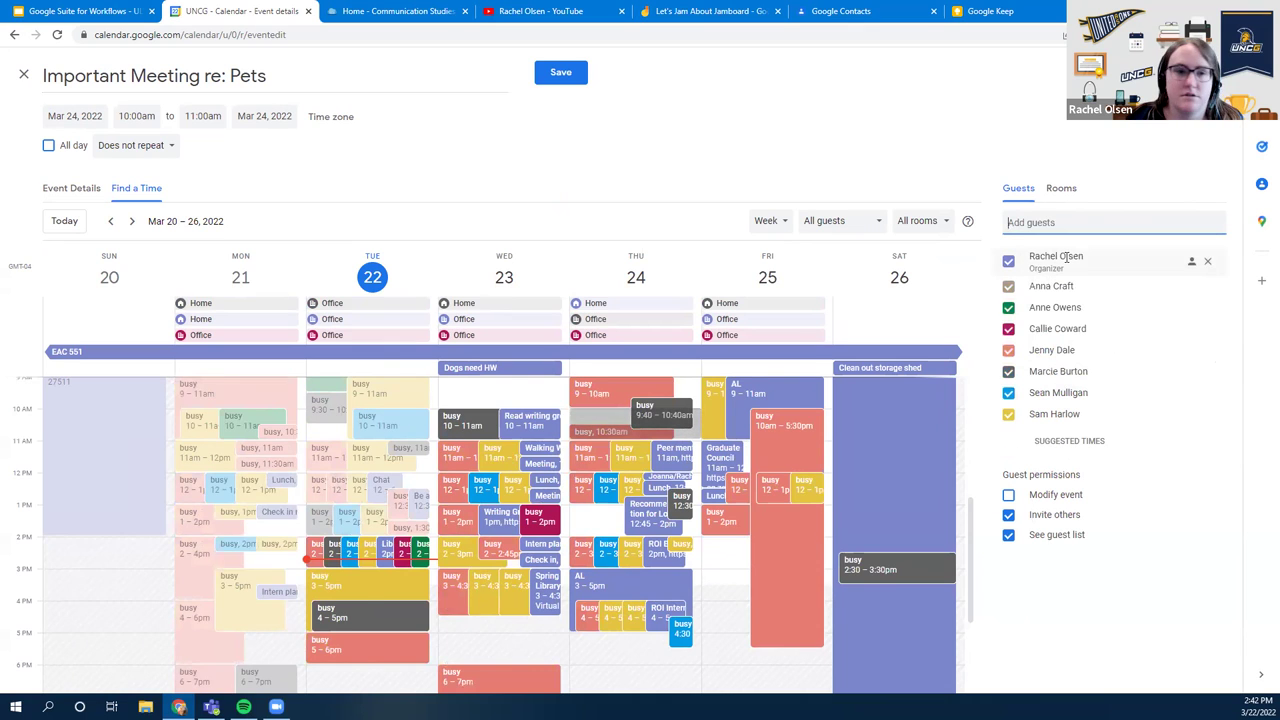
Add another three colleagues to the guest list, choosing the right person among the similarly named suggestions
text(cathy)
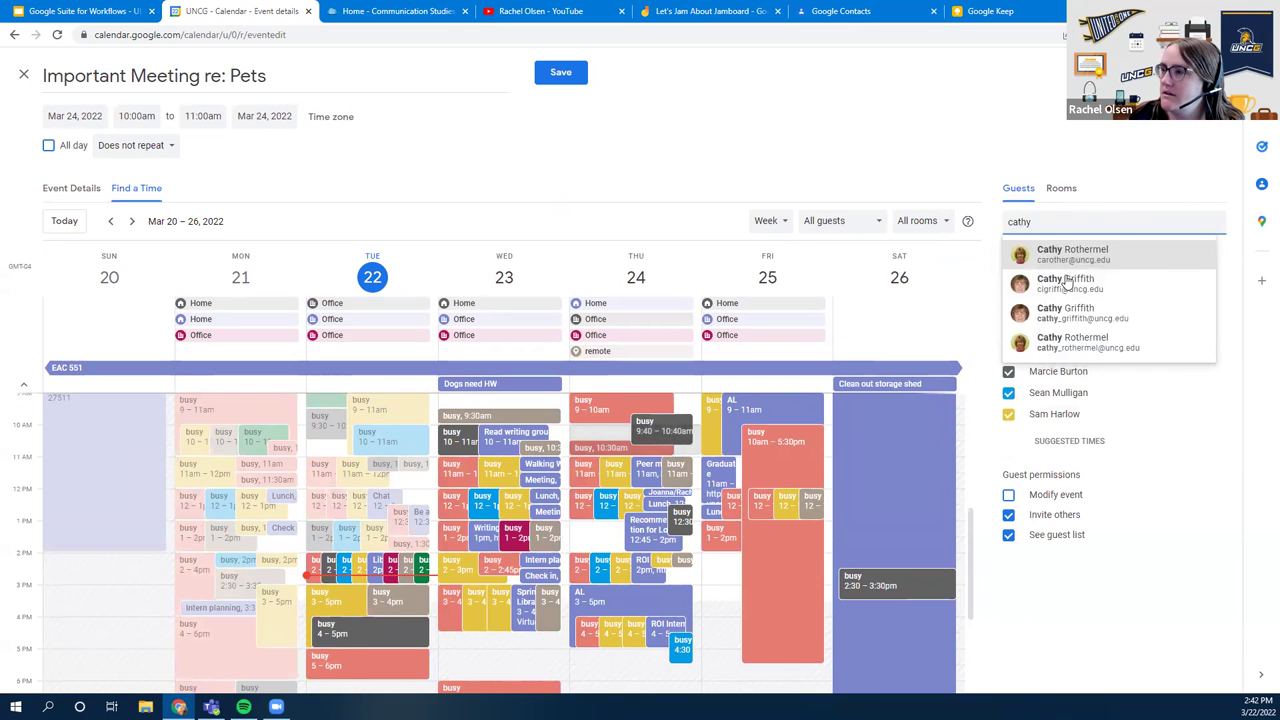
click(1066, 283)
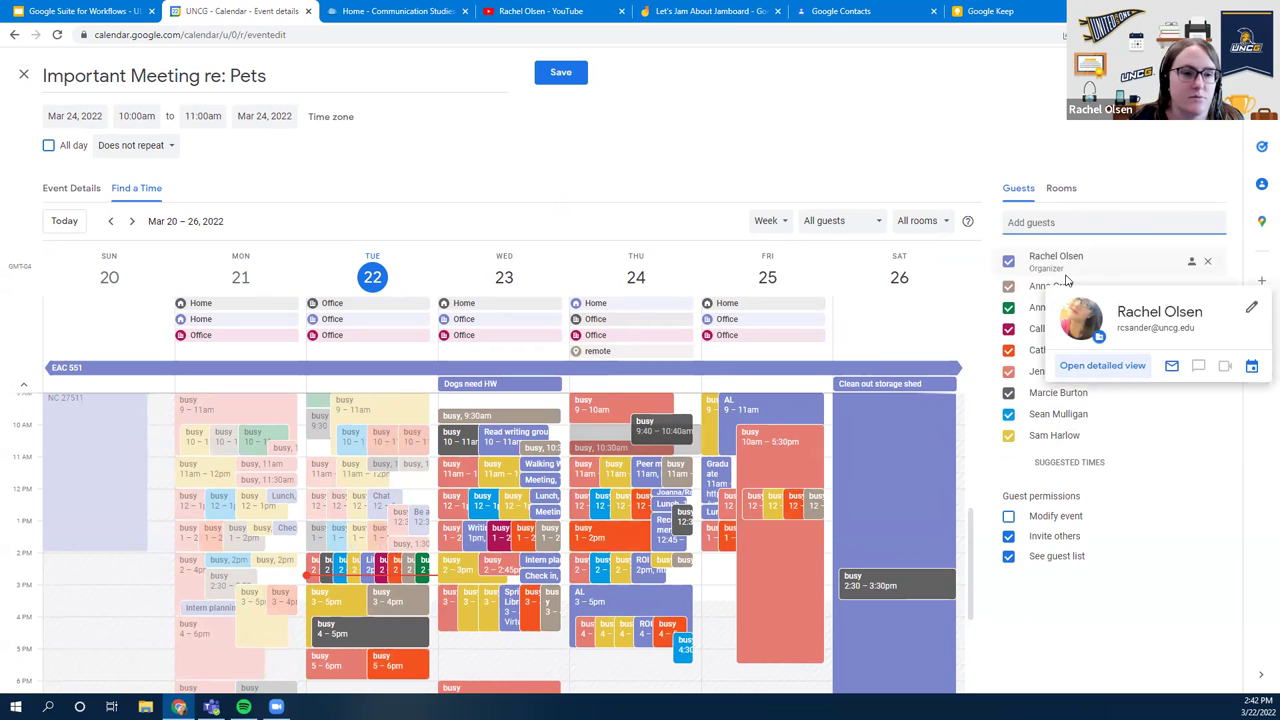
text(chri)
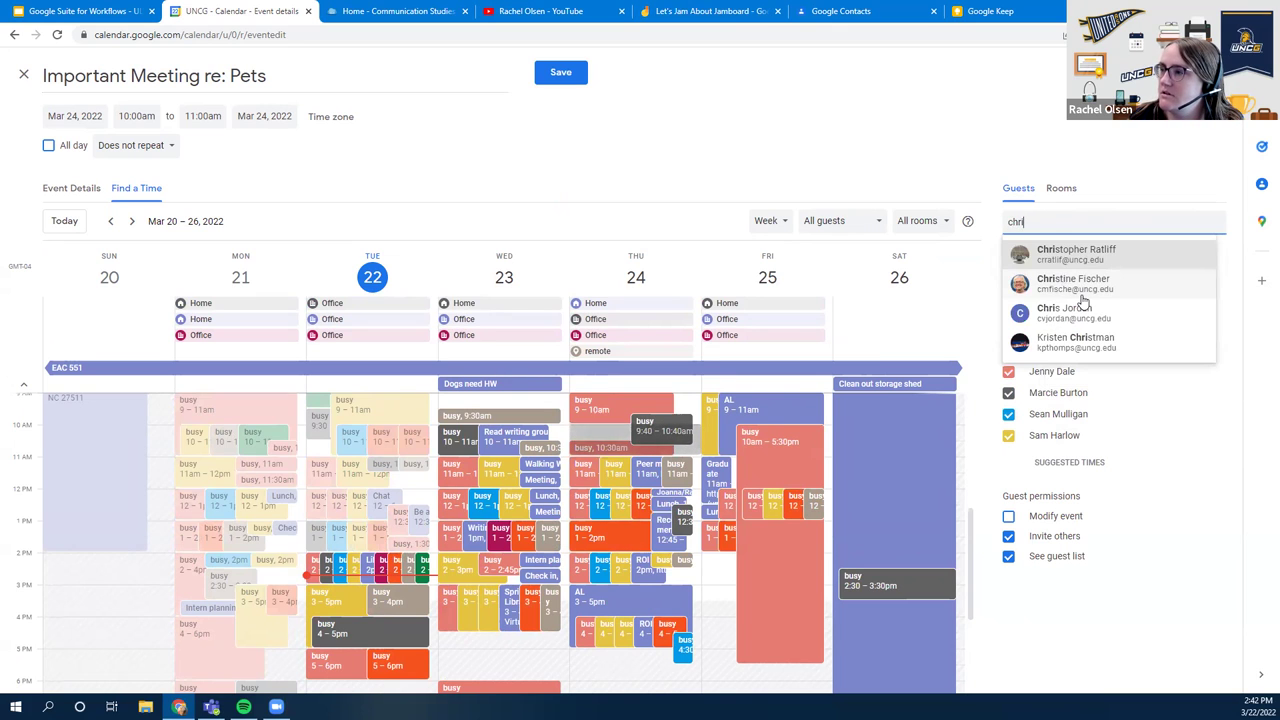
click(1081, 297)
text(cathy)
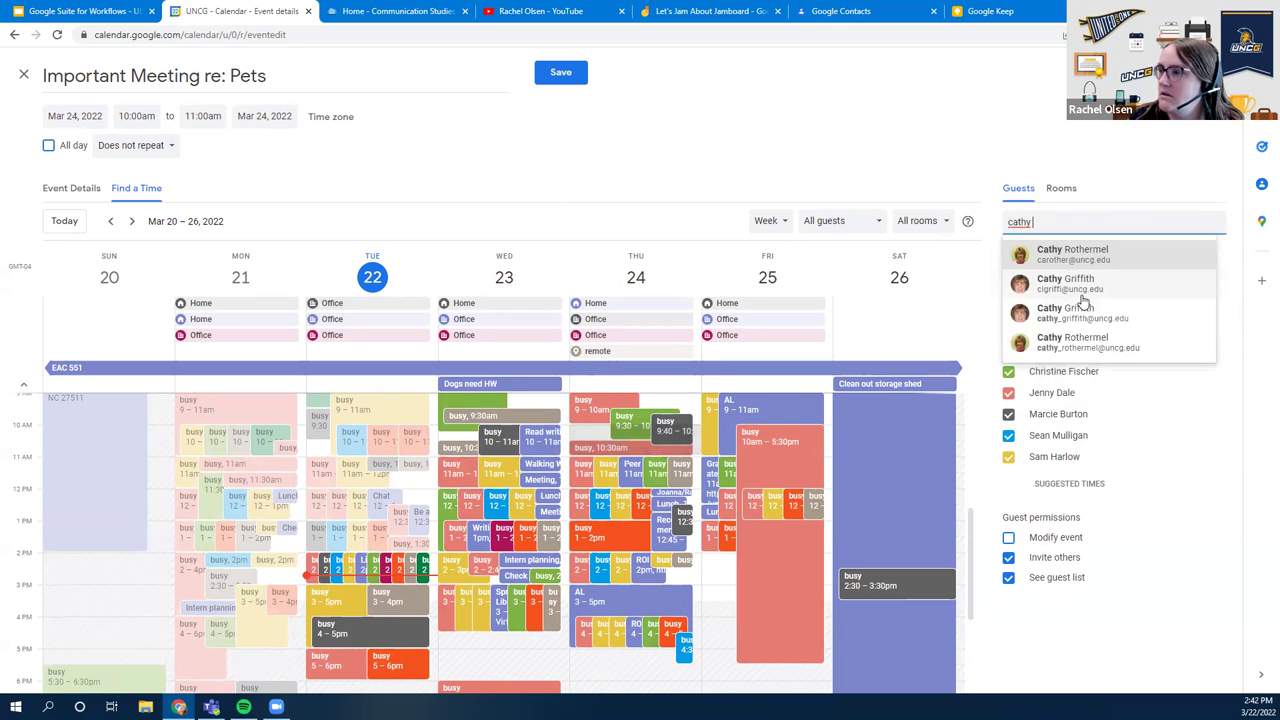
click(1072, 254)
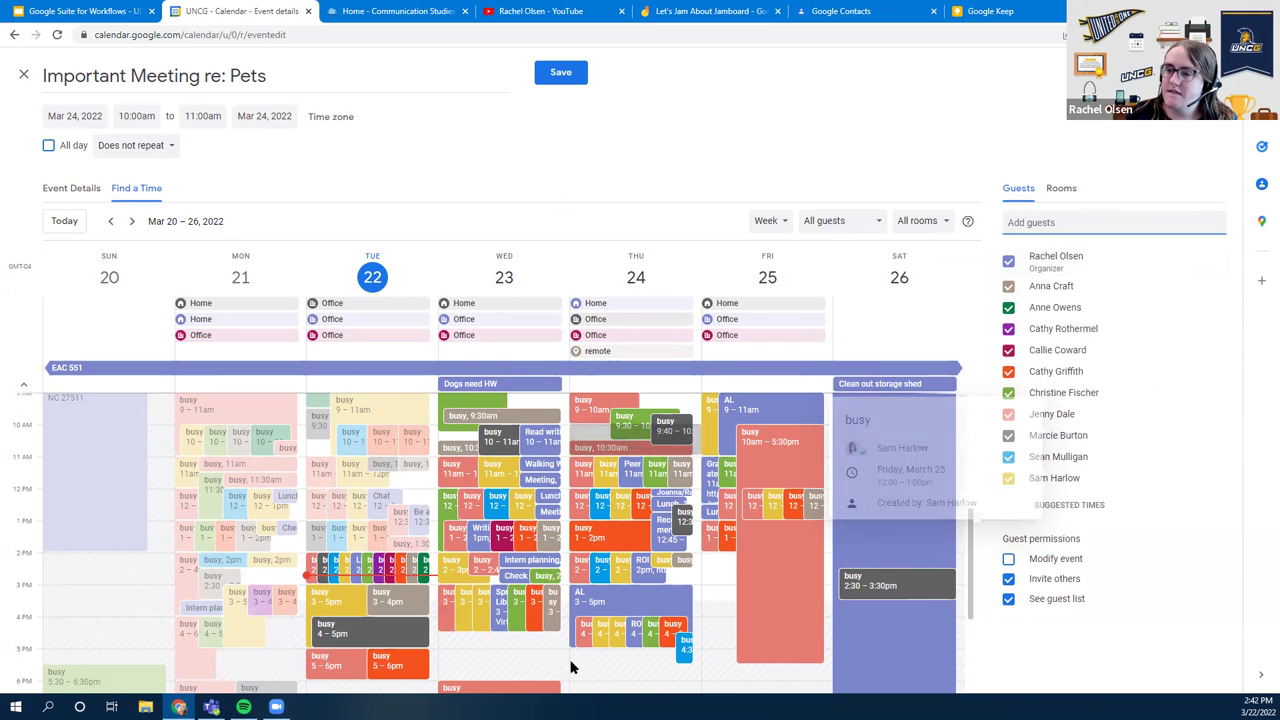
Compare all guests' availability across this week and the following one, and reschedule the meeting to Mar 29, 2022, 2:00pm to 3:00pm
scroll(573, 667, down, 2)
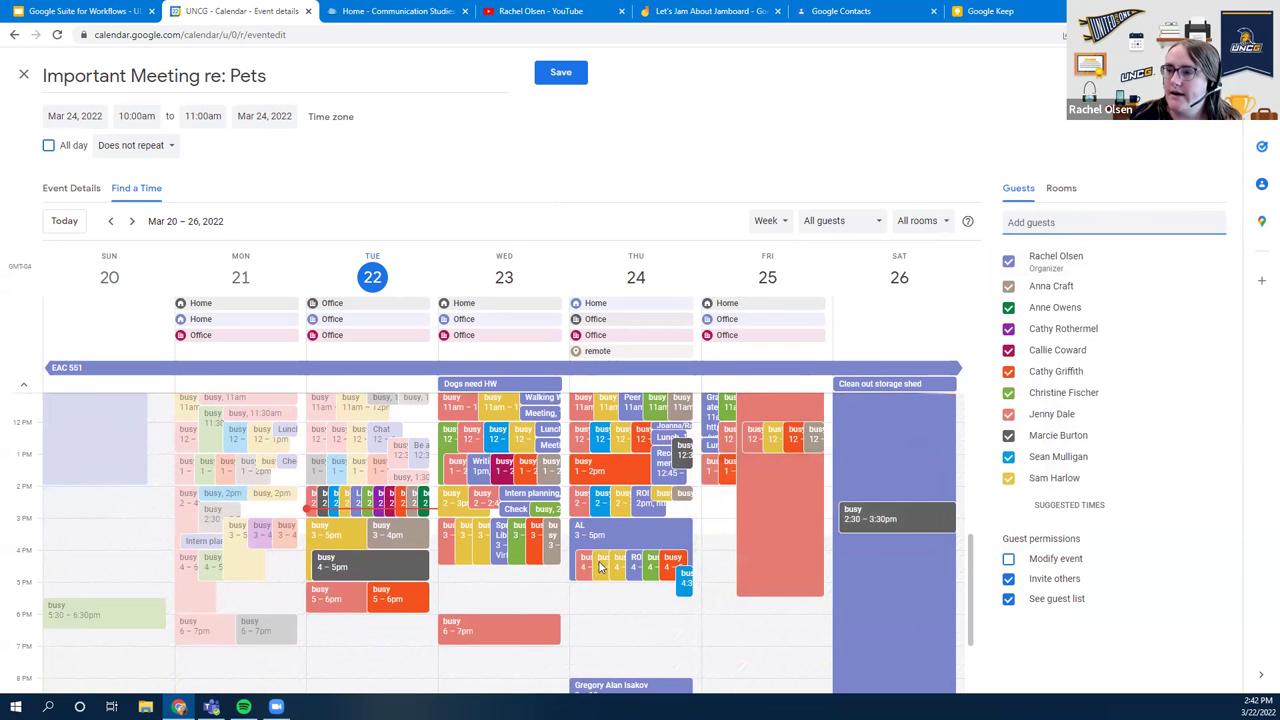
scroll(600, 567, up, 2)
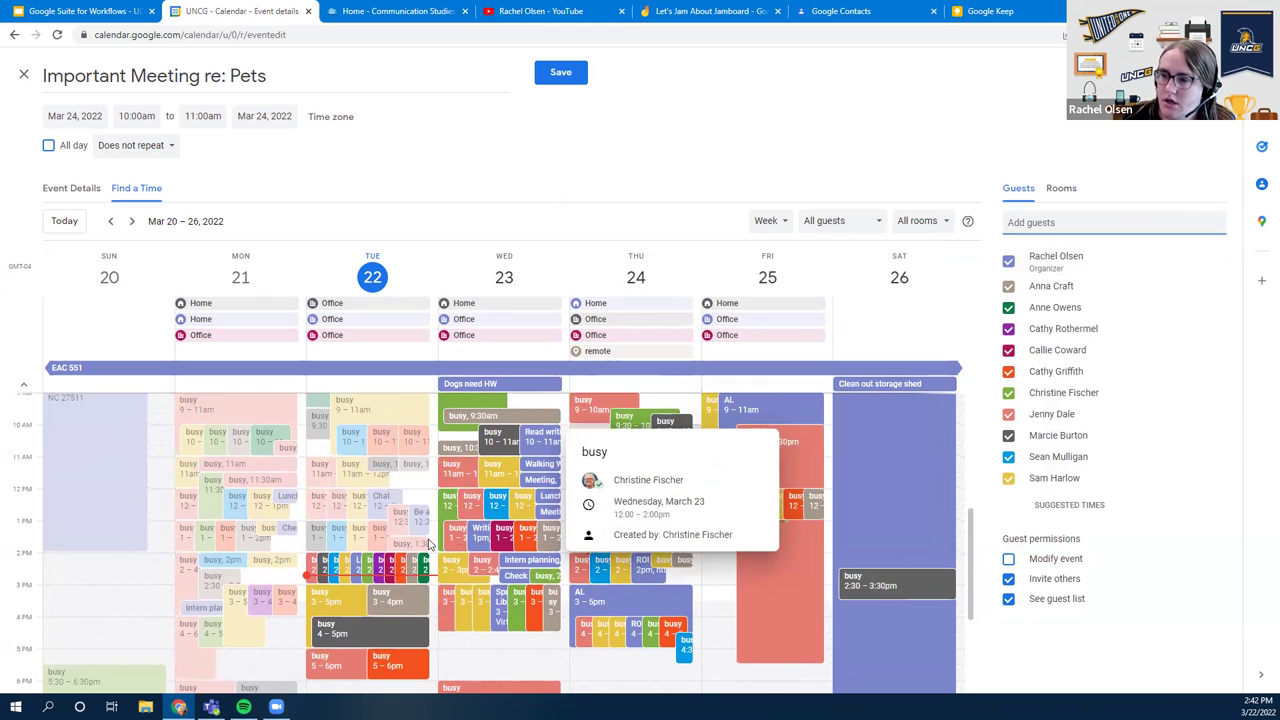
scroll(714, 614, down, 2)
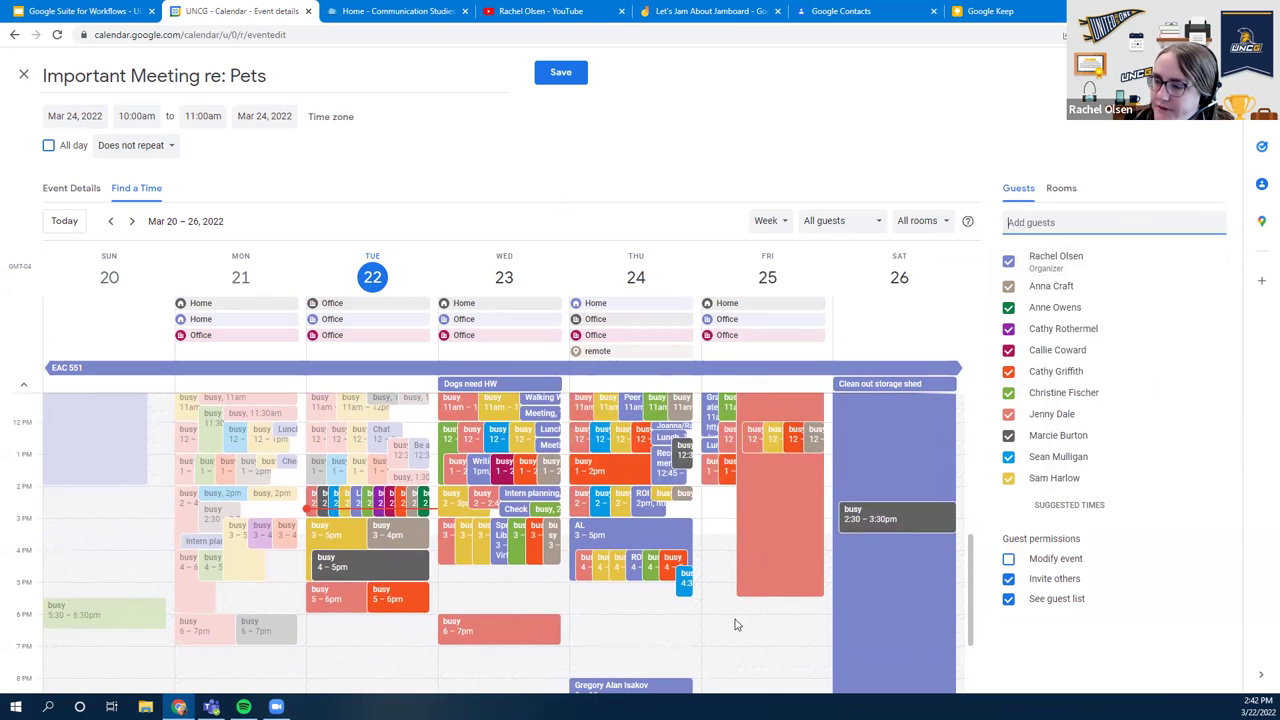
scroll(592, 565, up, 4)
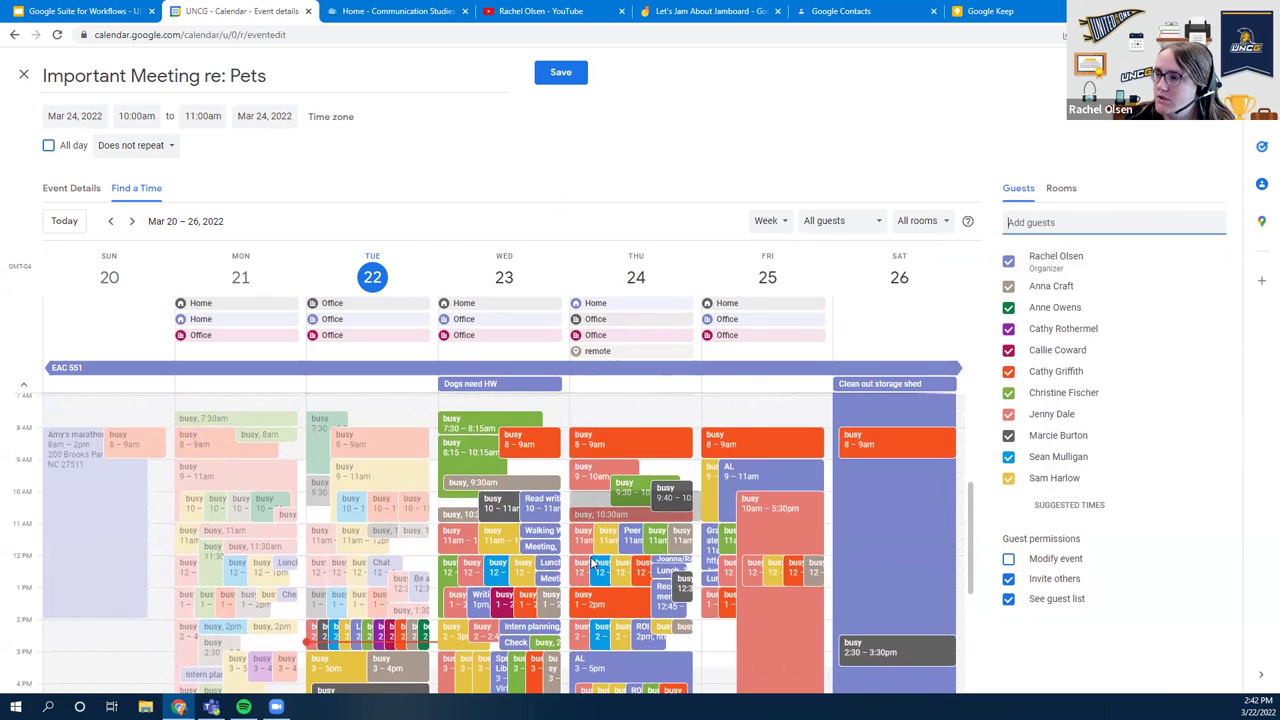
scroll(540, 550, up, 2)
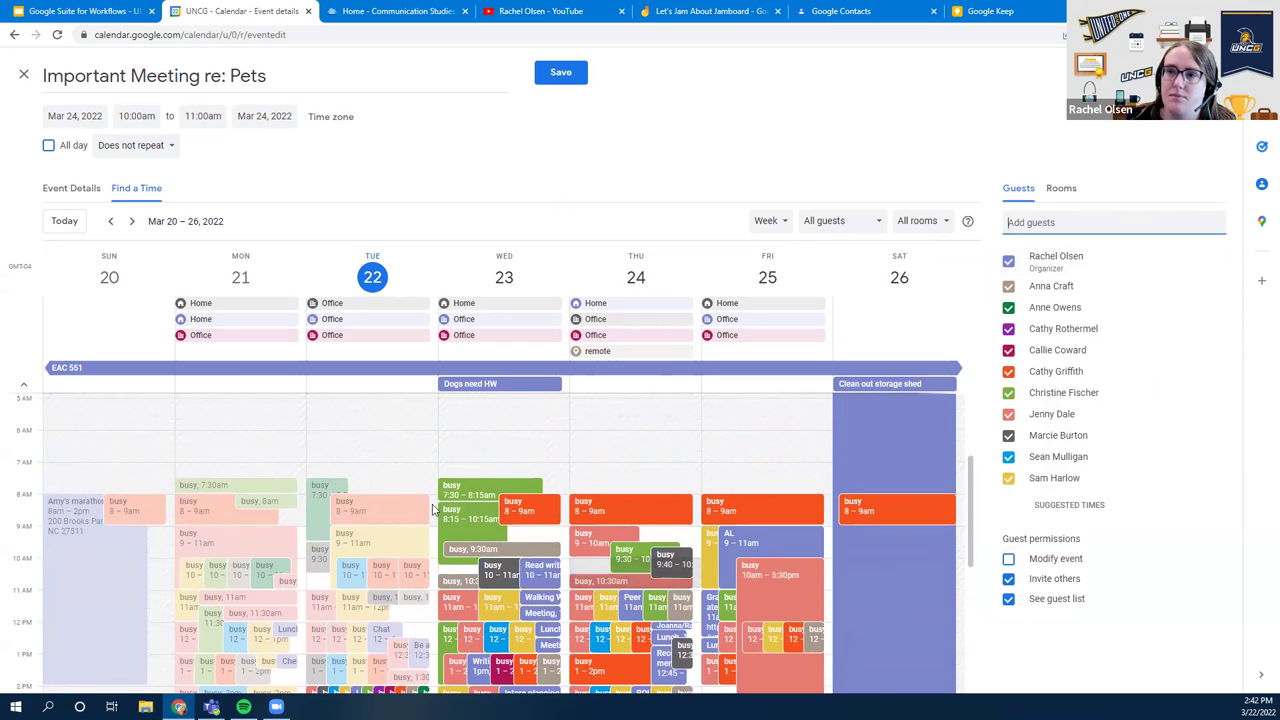
scroll(387, 487, down, 2)
click(1100, 222)
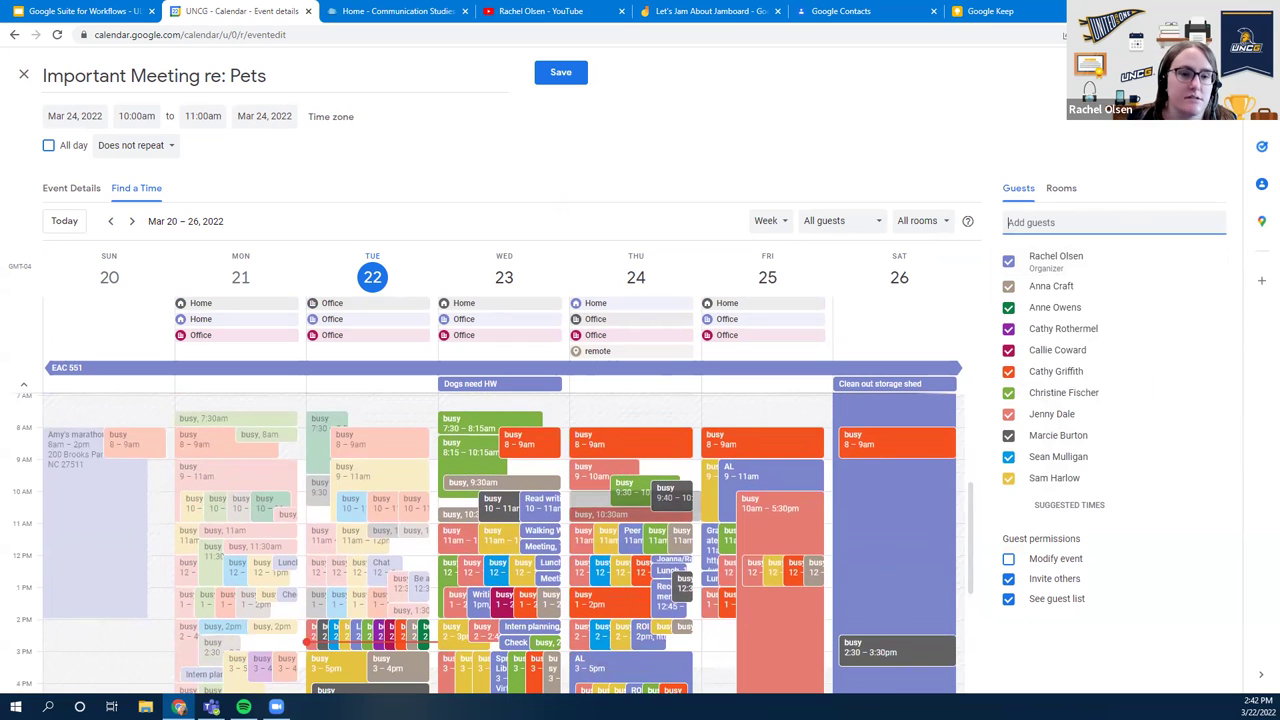
click(132, 222)
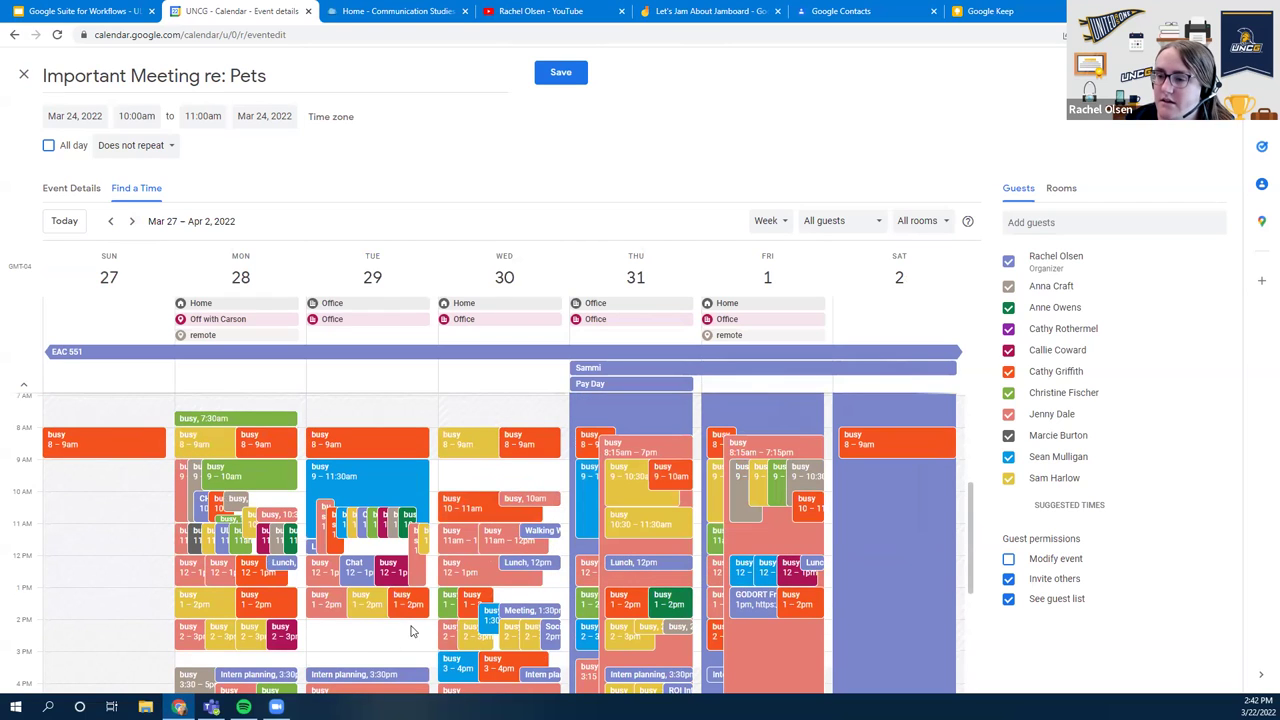
click(344, 632)
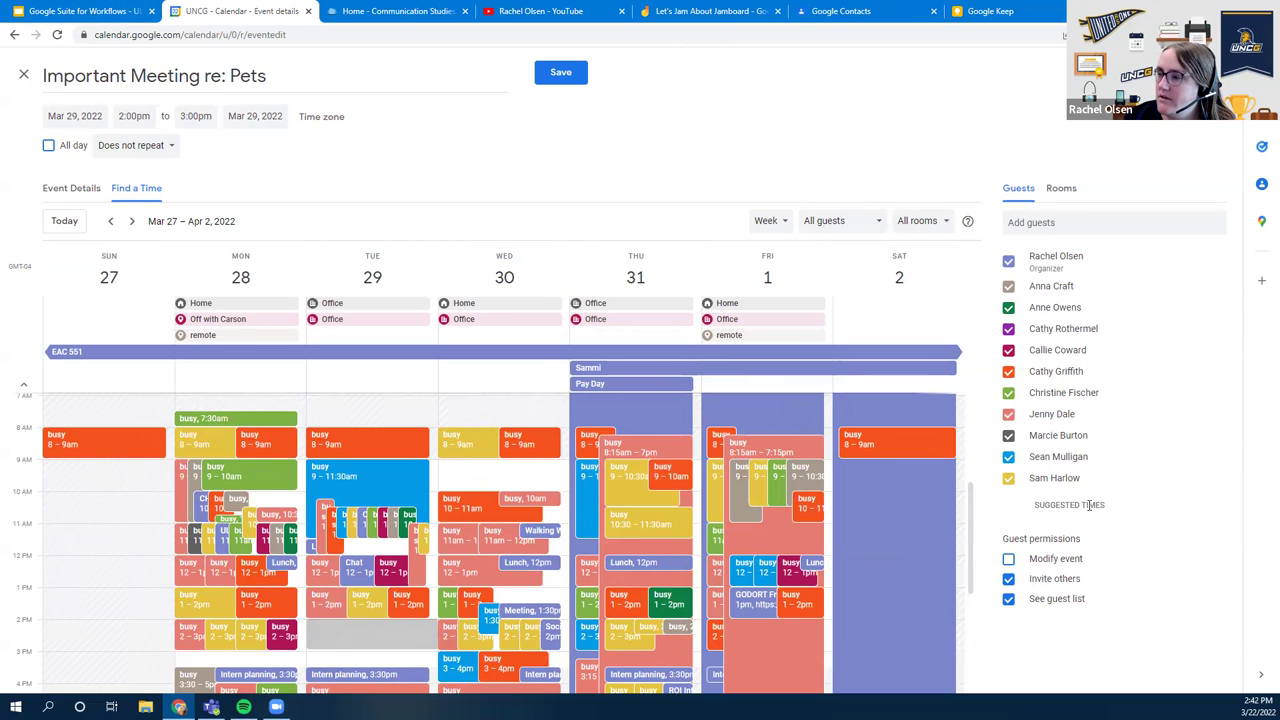
Return to the event's details and make it a Zoom meeting, leaving the panopto_folder_context option blank
click(61, 192)
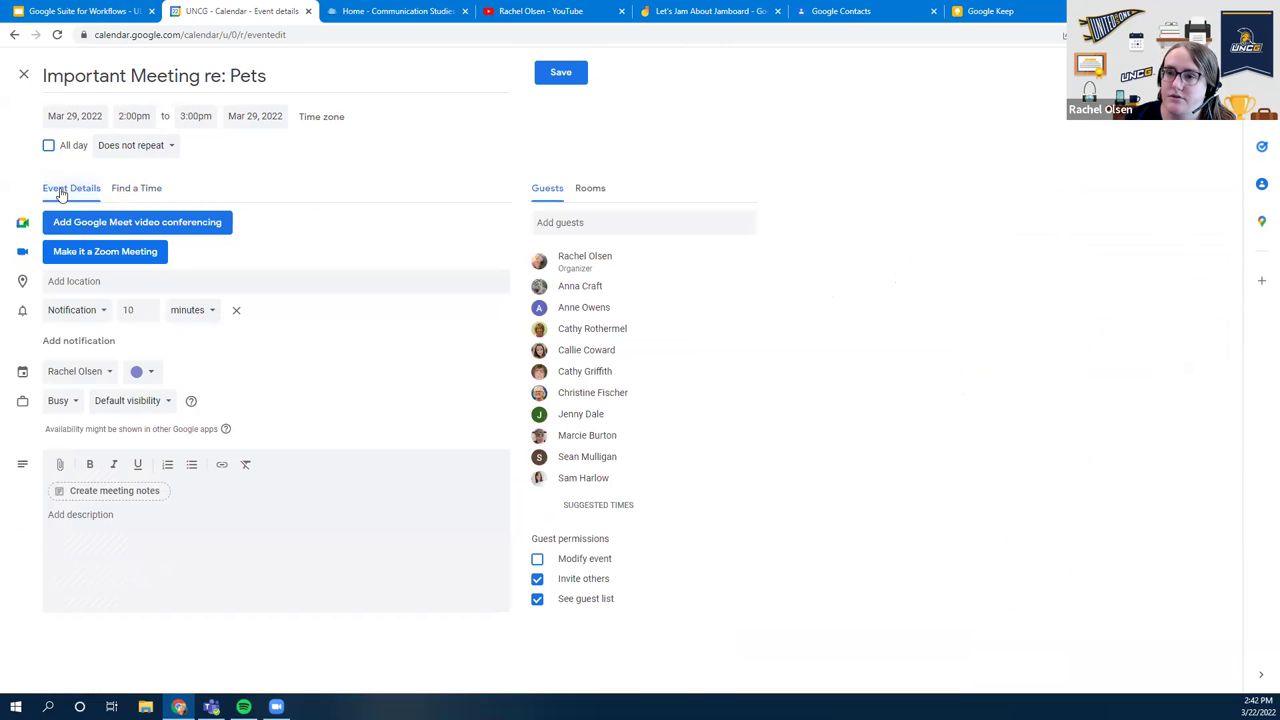
click(146, 256)
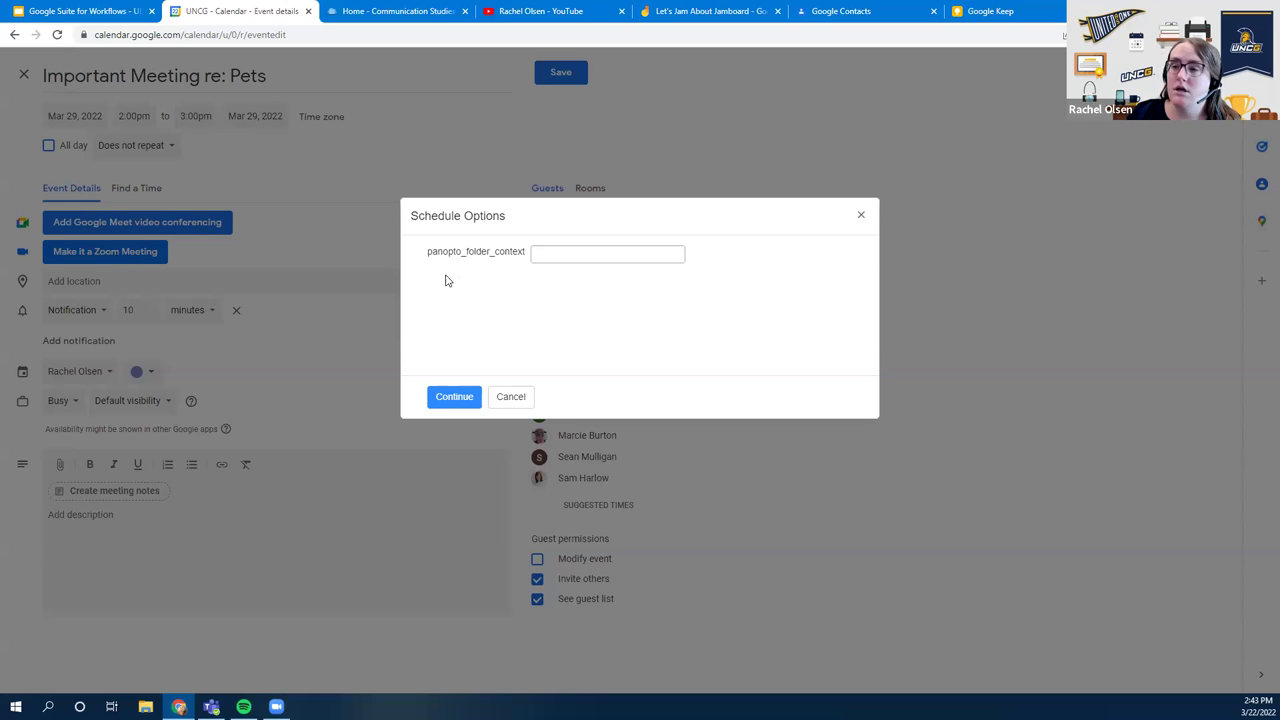
click(470, 397)
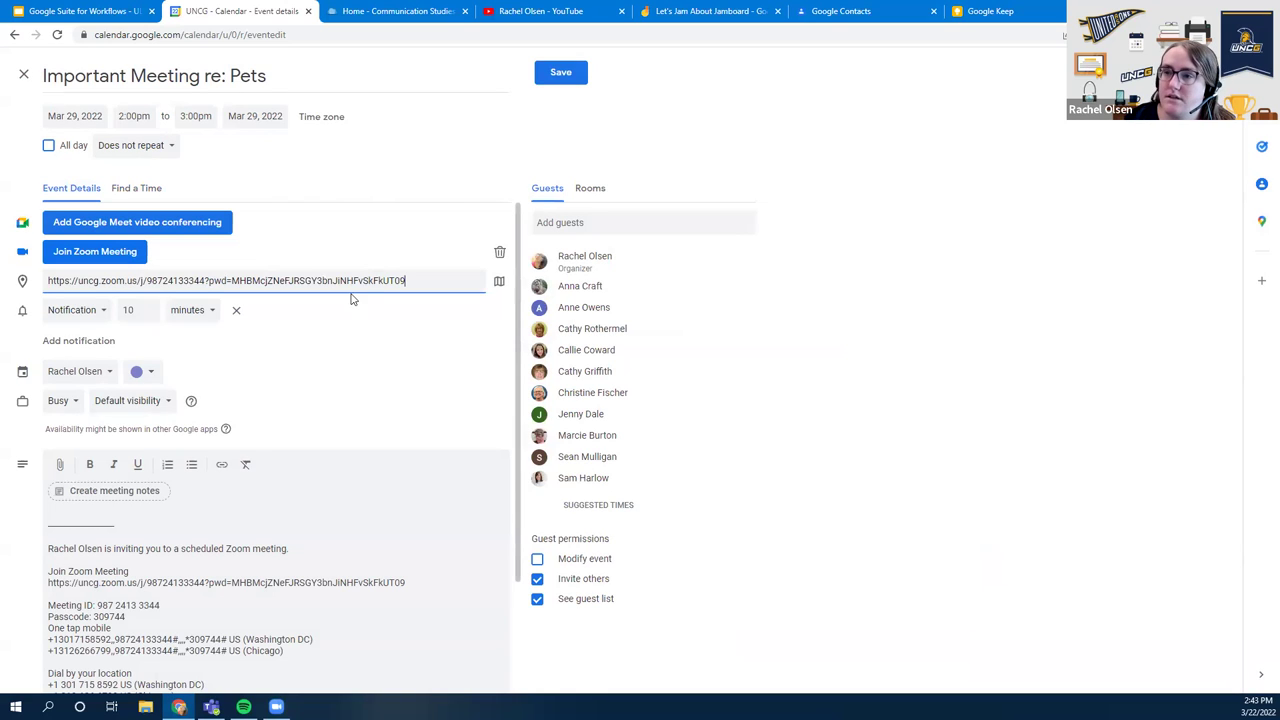
Check the slide's "Where will it be held?" point and search the event's available rooms for jackson
click(97, 11)
triple_click(483, 386)
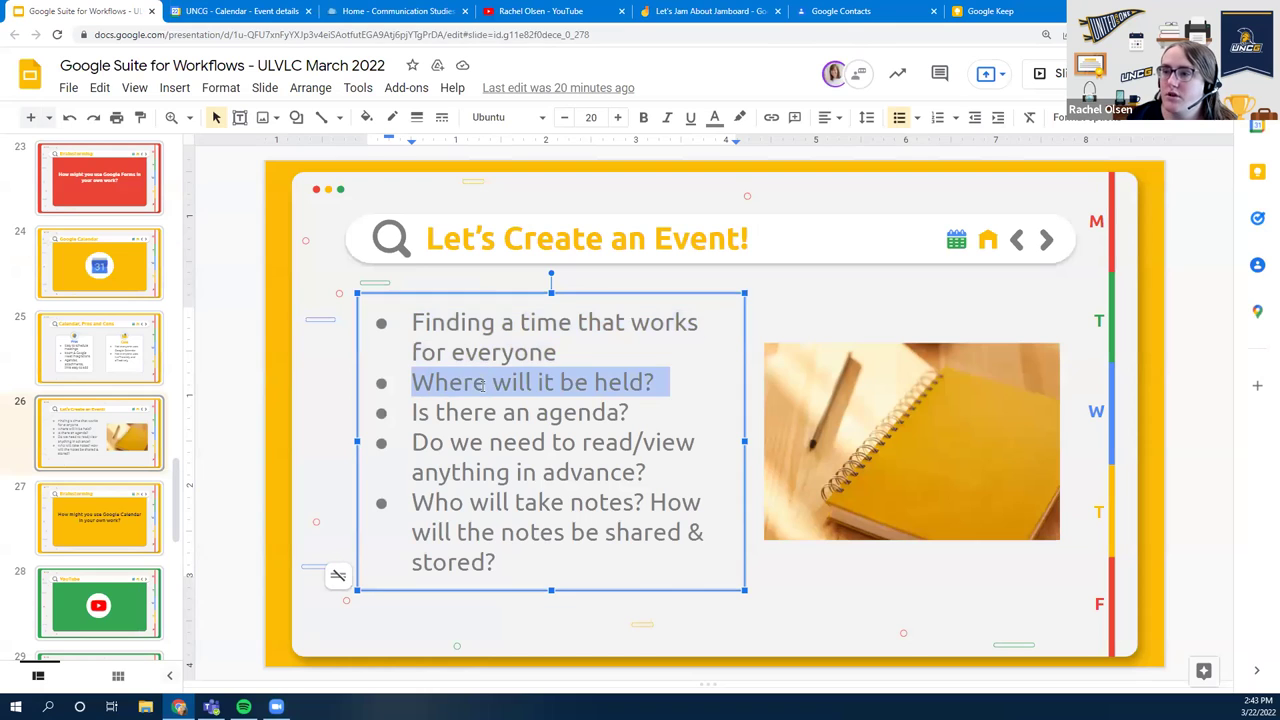
click(240, 11)
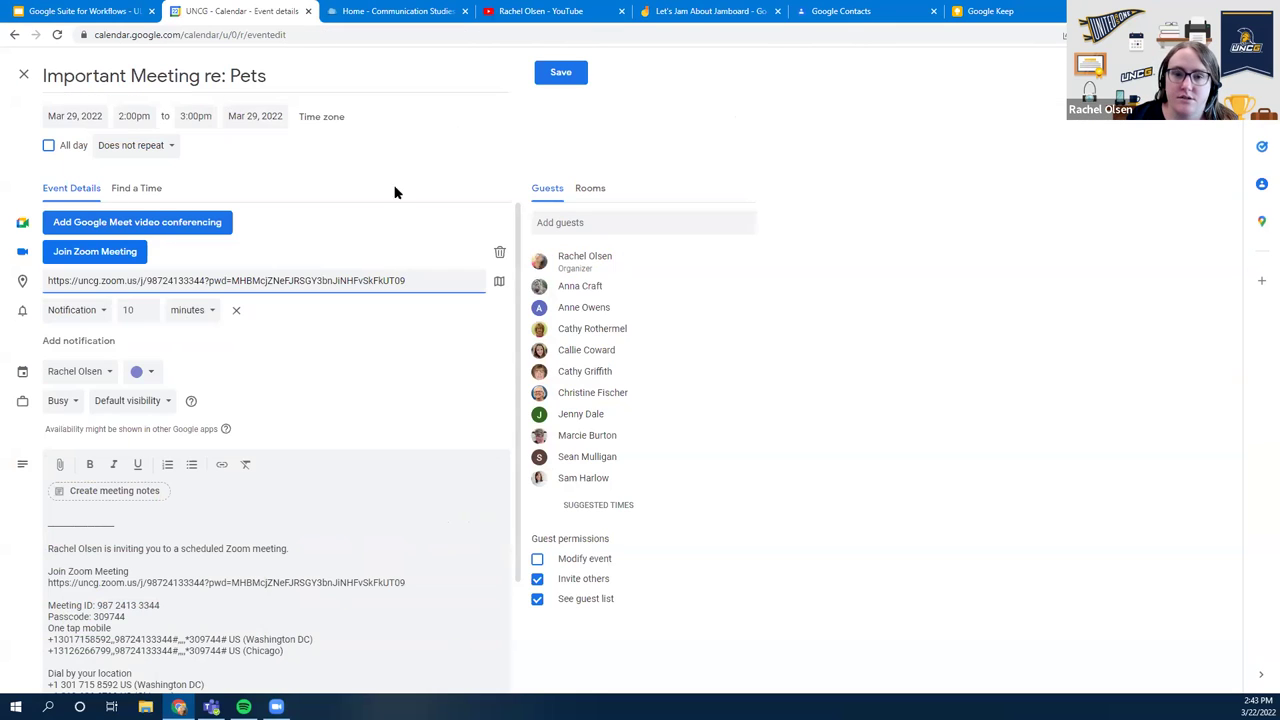
click(589, 195)
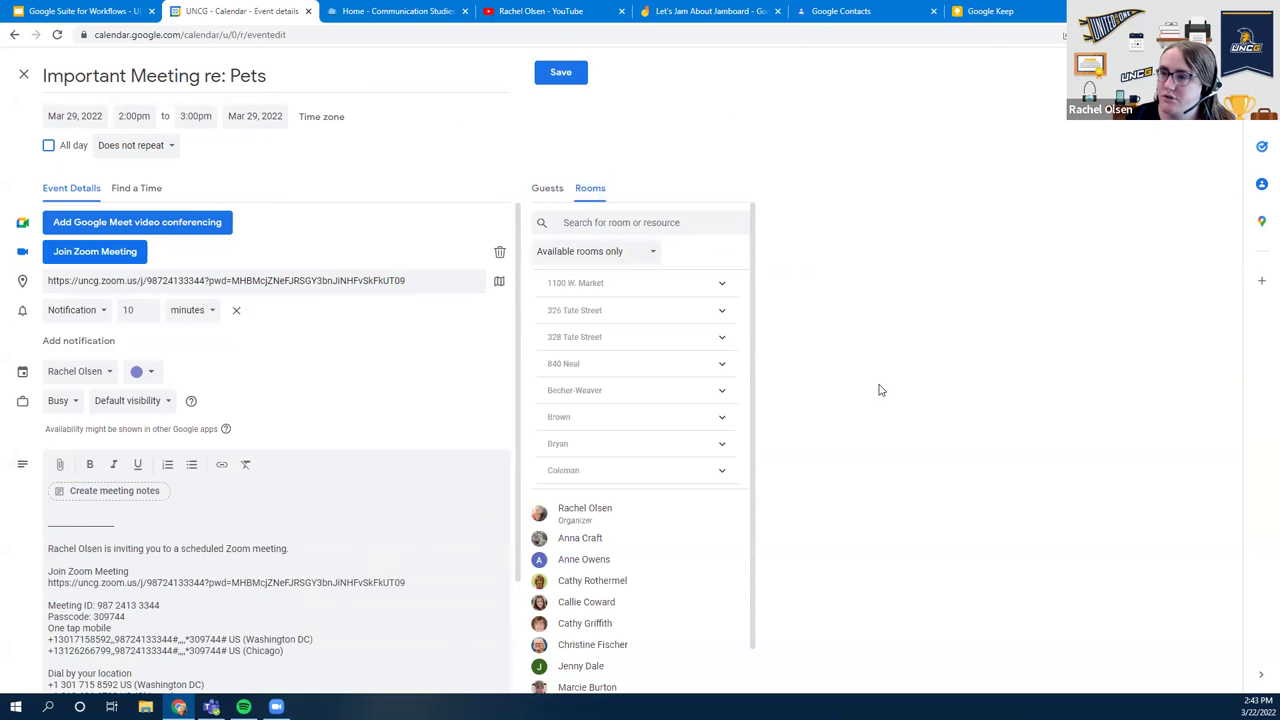
click(624, 222)
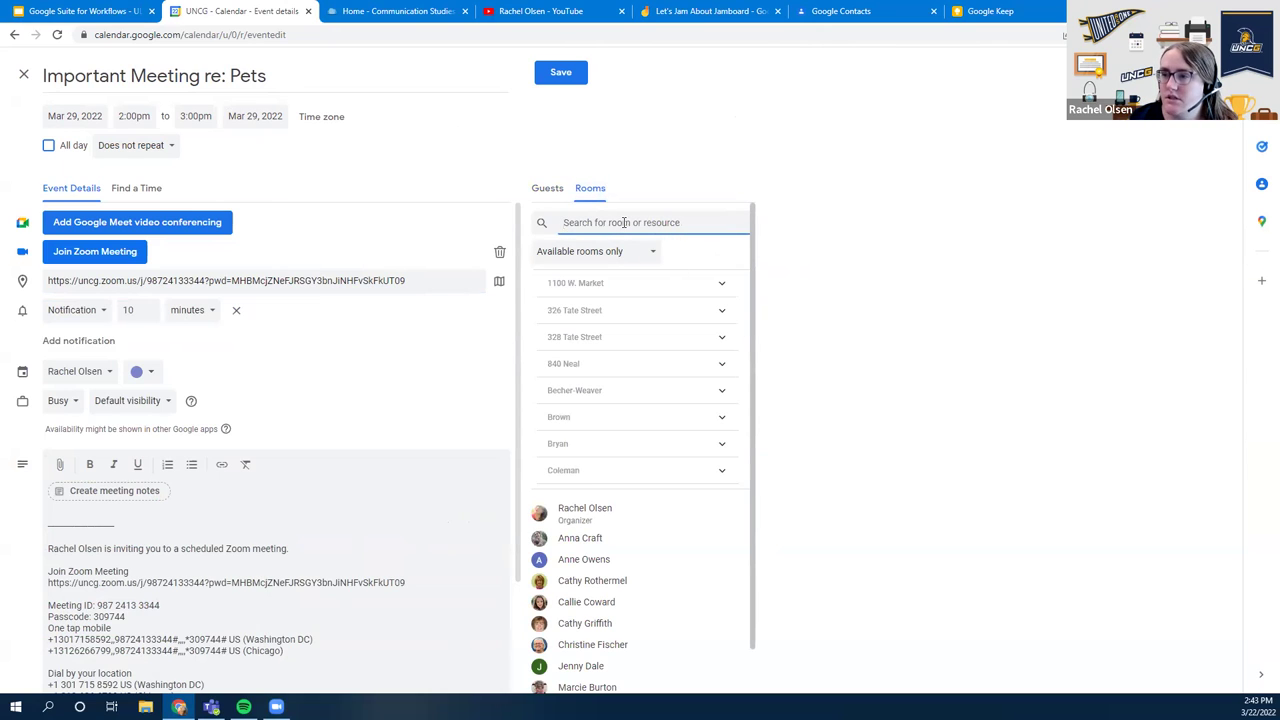
text(jackson)
double_click(630, 224)
scroll(680, 386, down, 2)
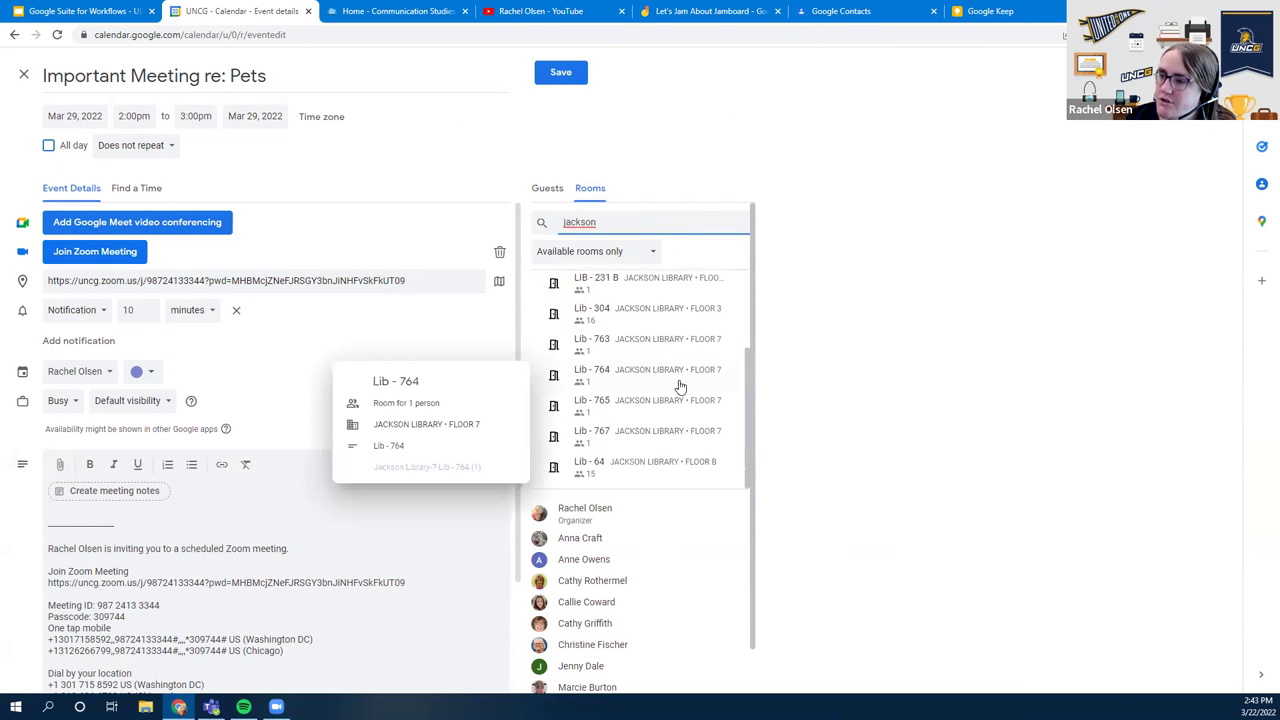
Compare the Jackson Library rooms, add Lib - 216 on floor 2 to the meeting, and return to the guest list
scroll(680, 306, up, 2)
mouse_move(684, 377)
mouse_move(669, 327)
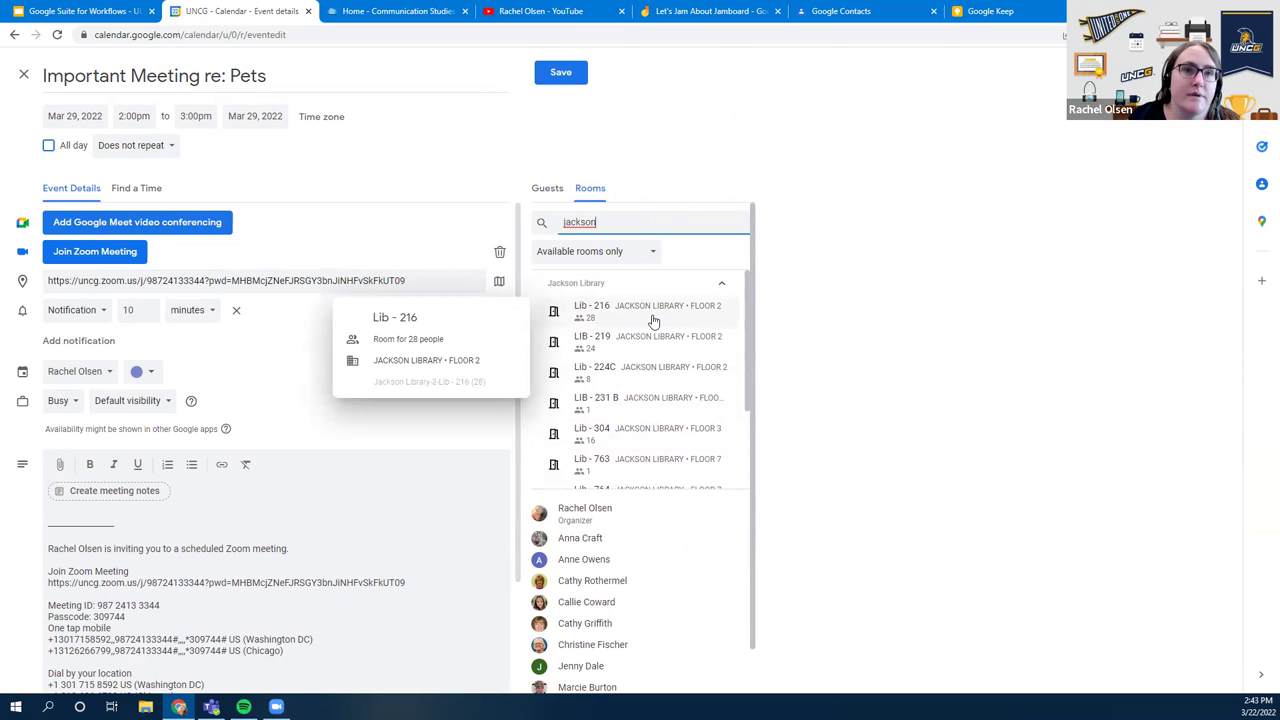
click(601, 316)
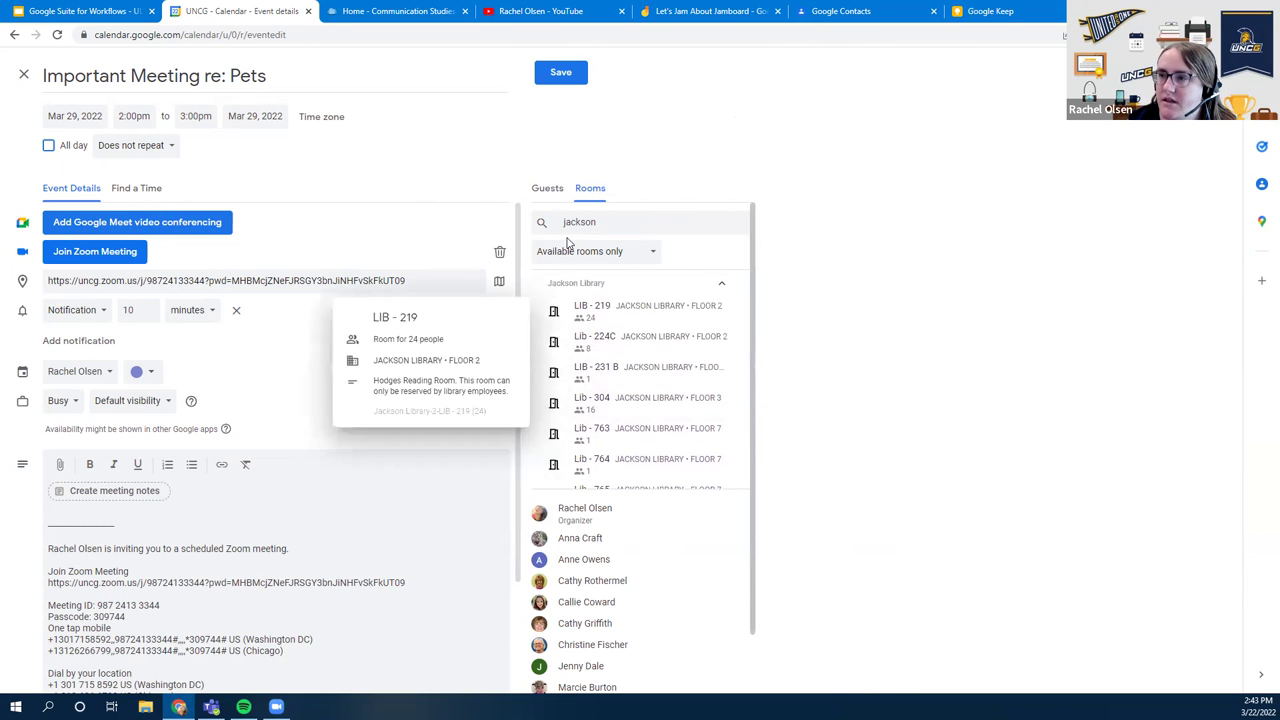
click(546, 190)
click(985, 372)
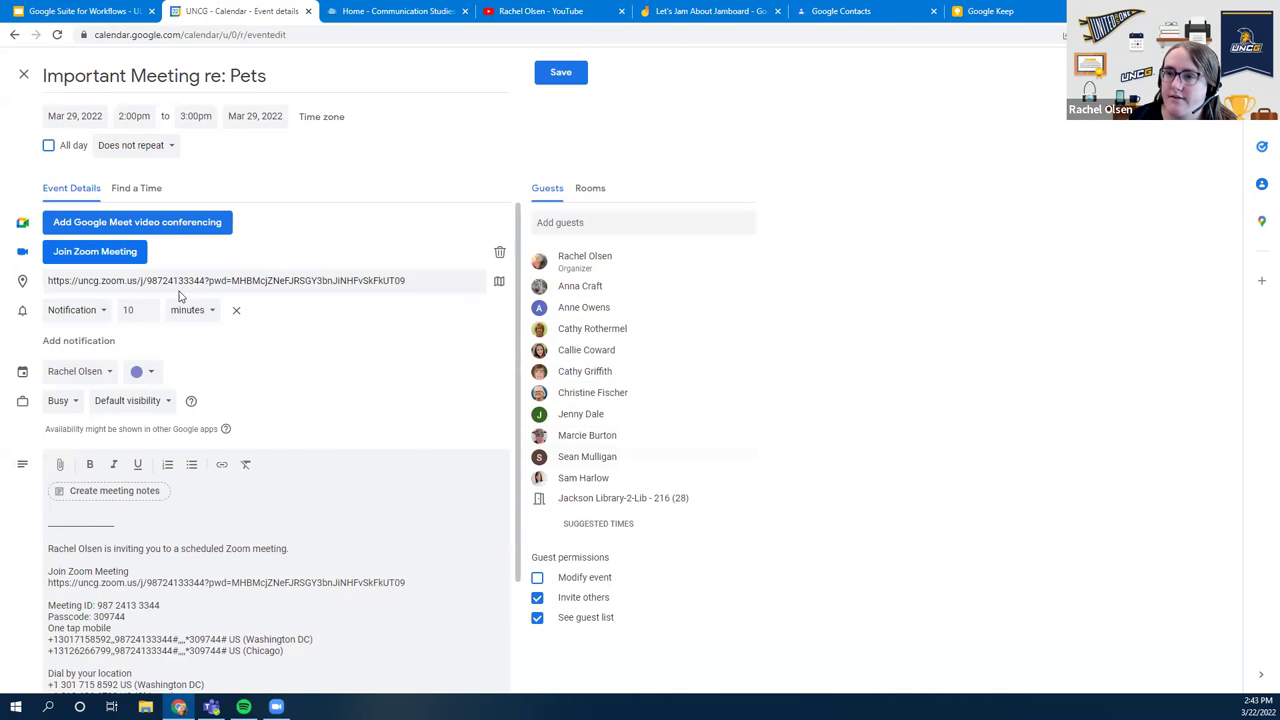
Check the slide's agenda question and look at the link options for the event description without adding a link
click(85, 11)
click(512, 418)
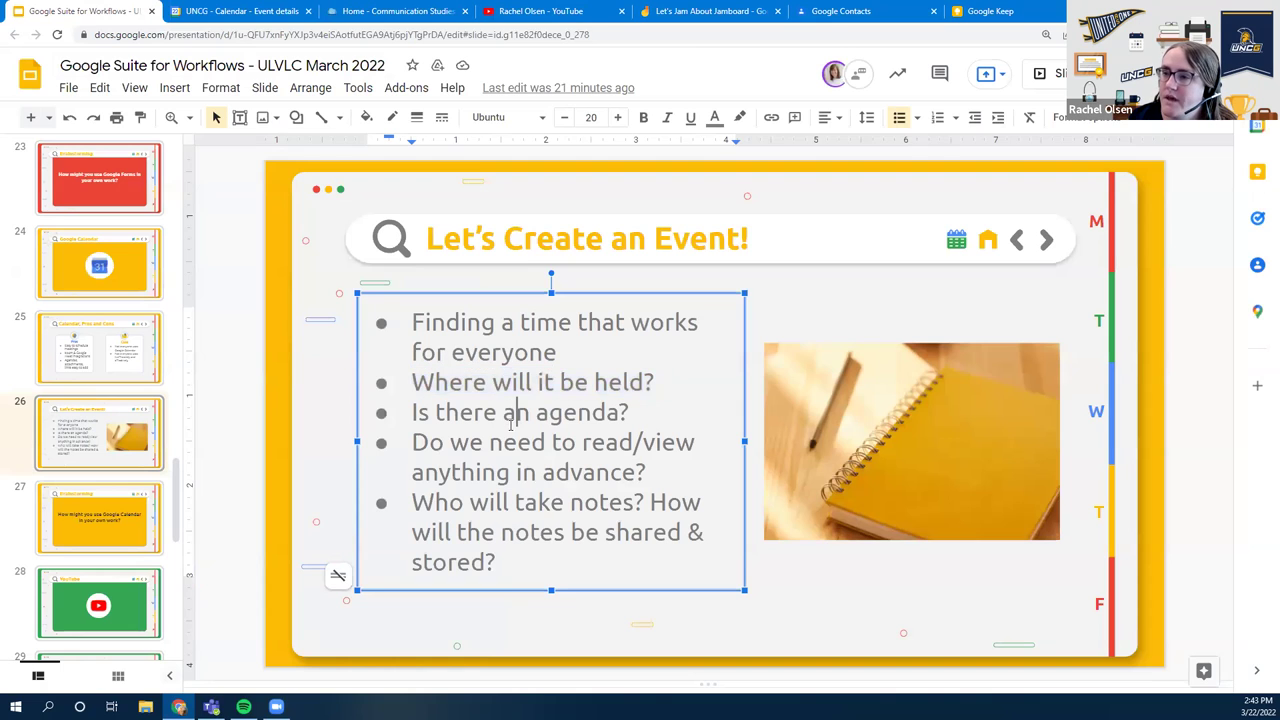
click(268, 11)
scroll(190, 490, down, 2)
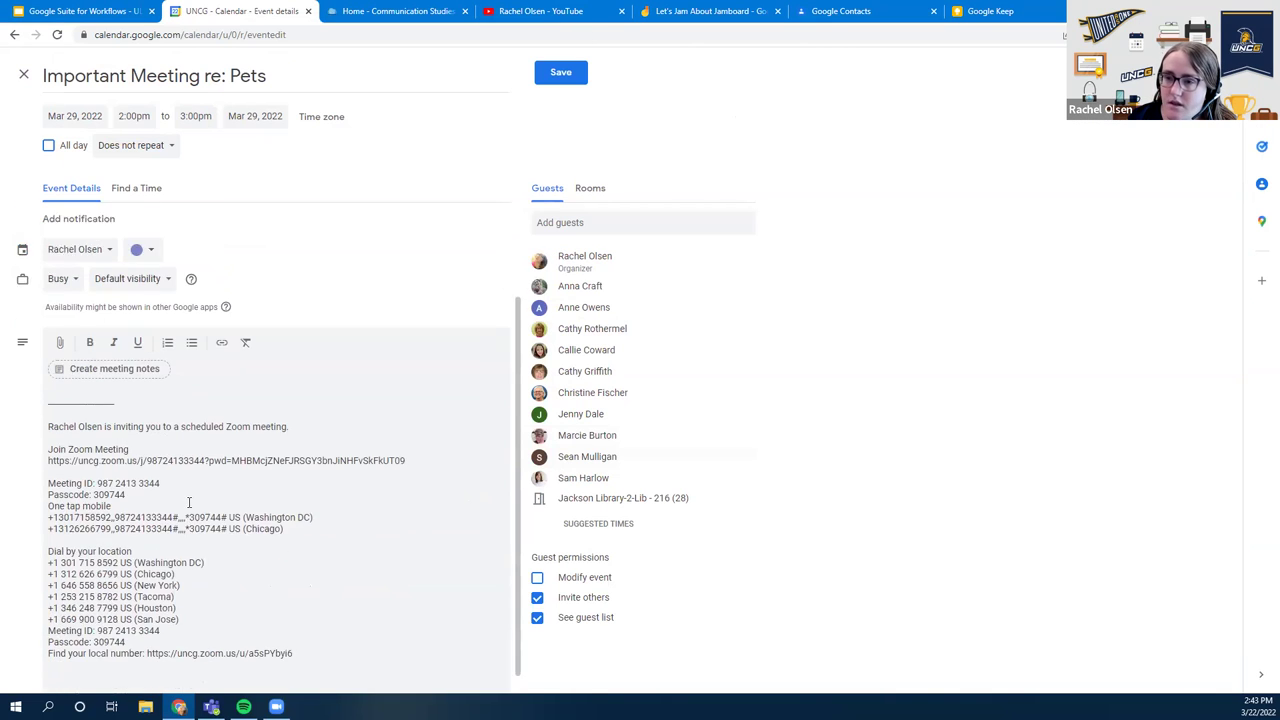
scroll(192, 501, up, 2)
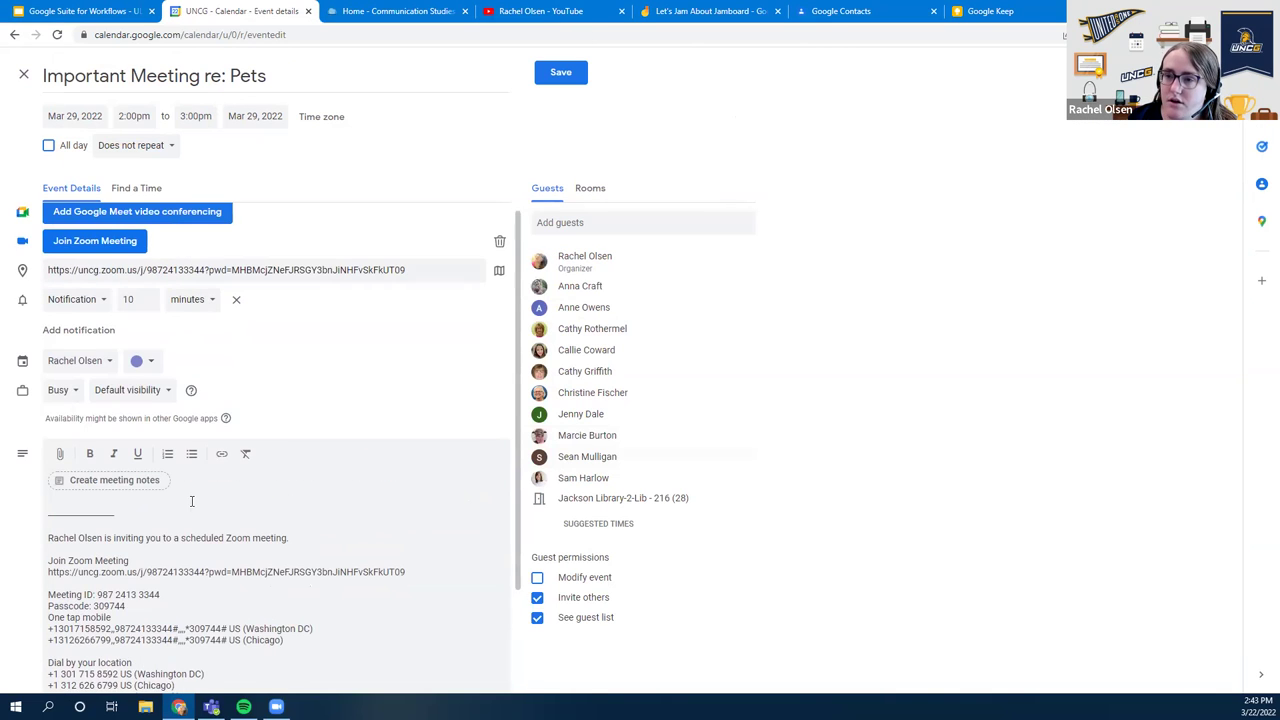
click(222, 455)
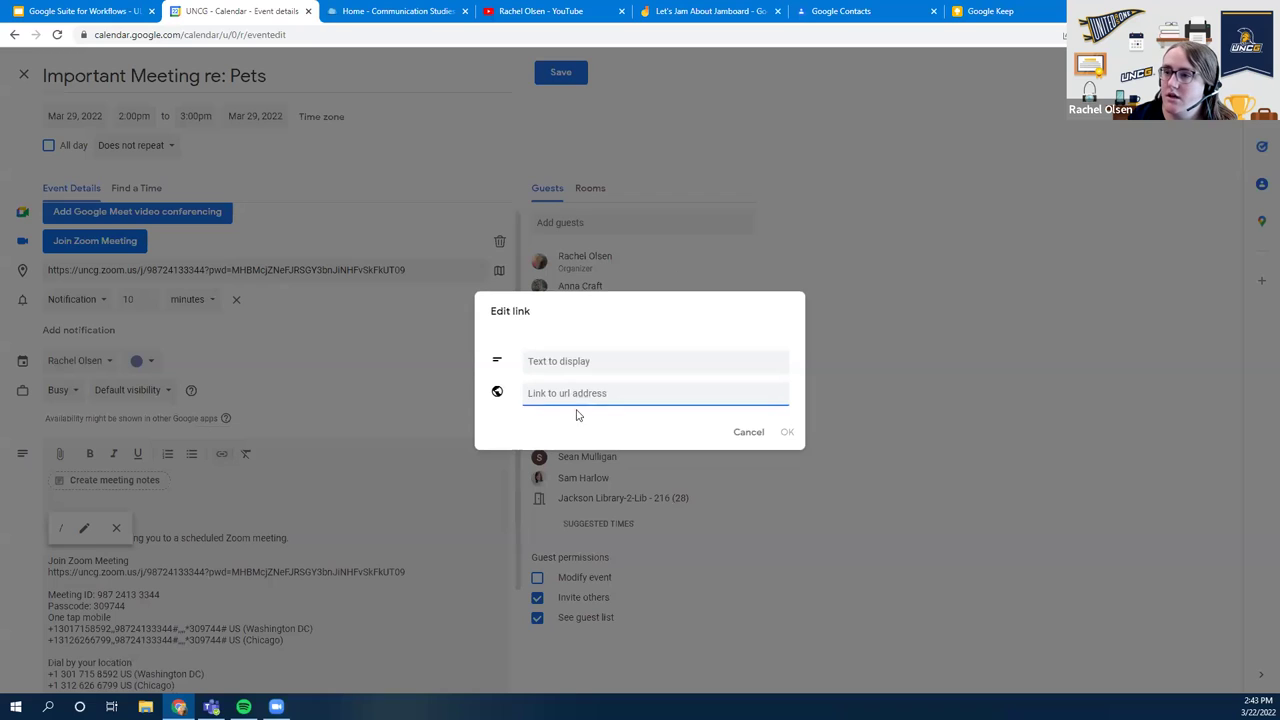
click(748, 432)
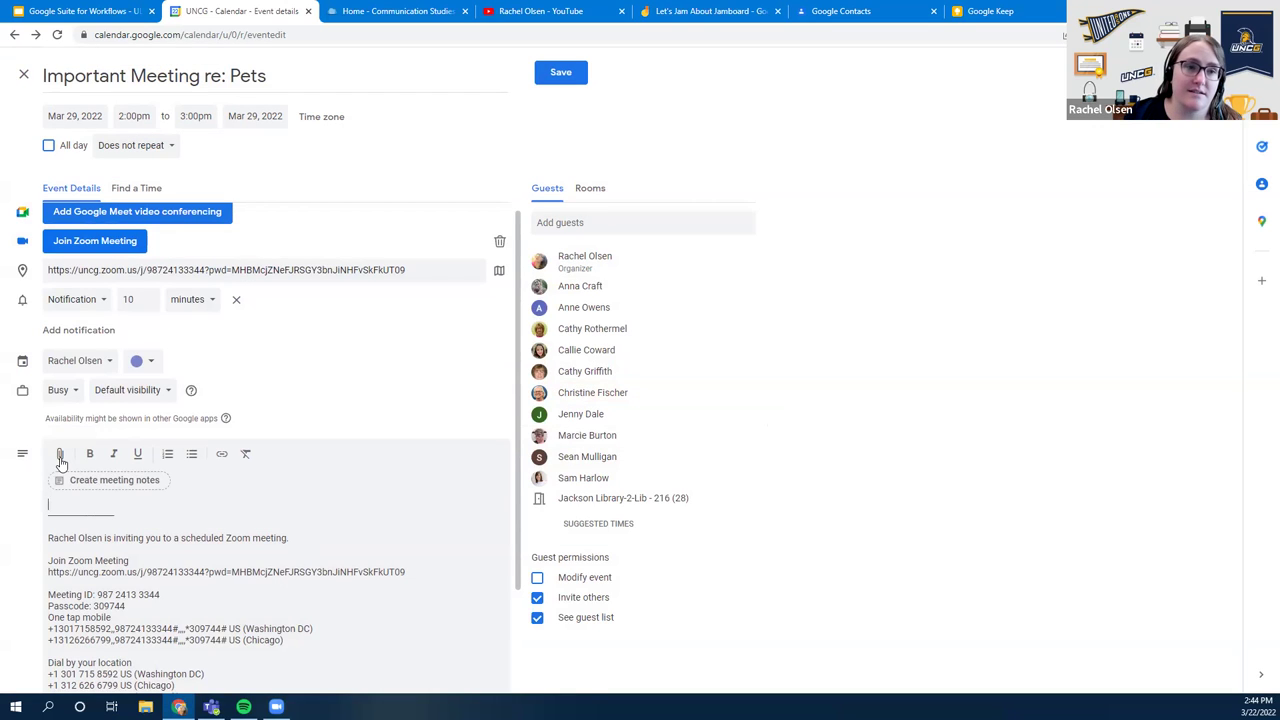
Look at the Recent and Upload views of the event's Google Drive attachment picker, and close it without attaching a file
click(60, 455)
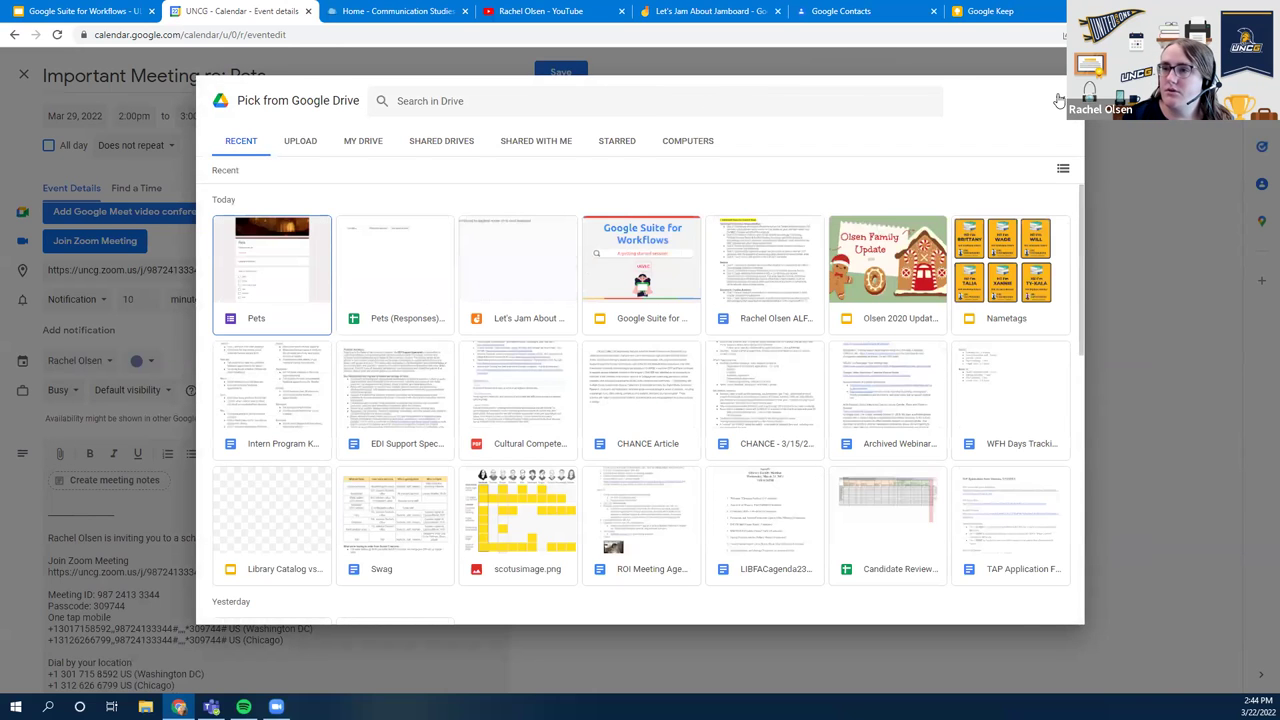
click(302, 141)
click(243, 146)
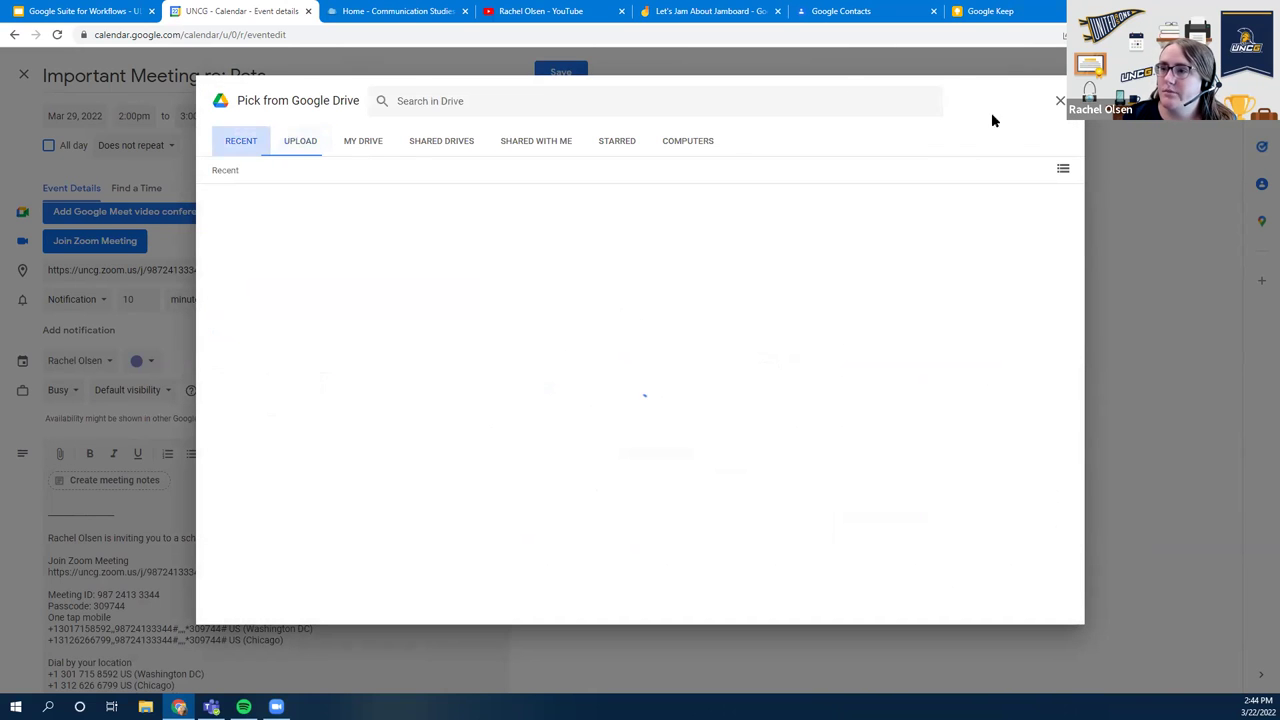
key(Escape)
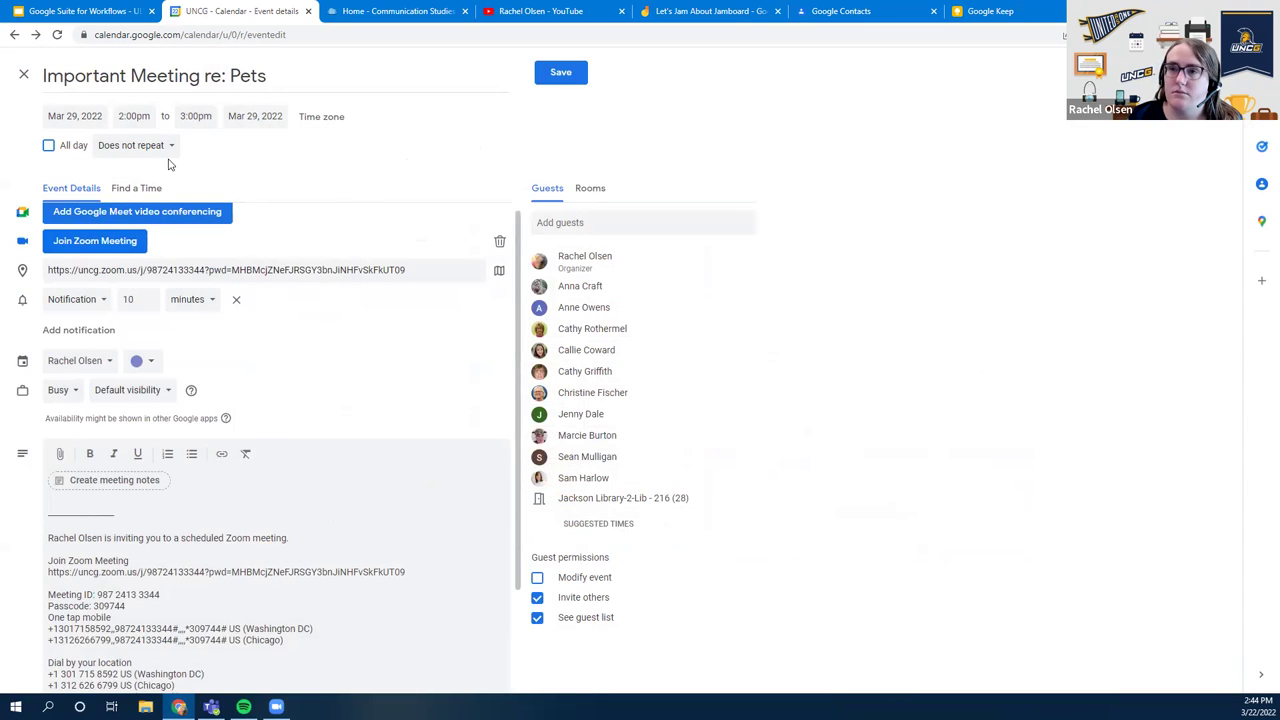
Check the slide's advance-reading question, search the web for puppies, and open the Wikipedia article Puppy
click(80, 11)
triple_click(496, 471)
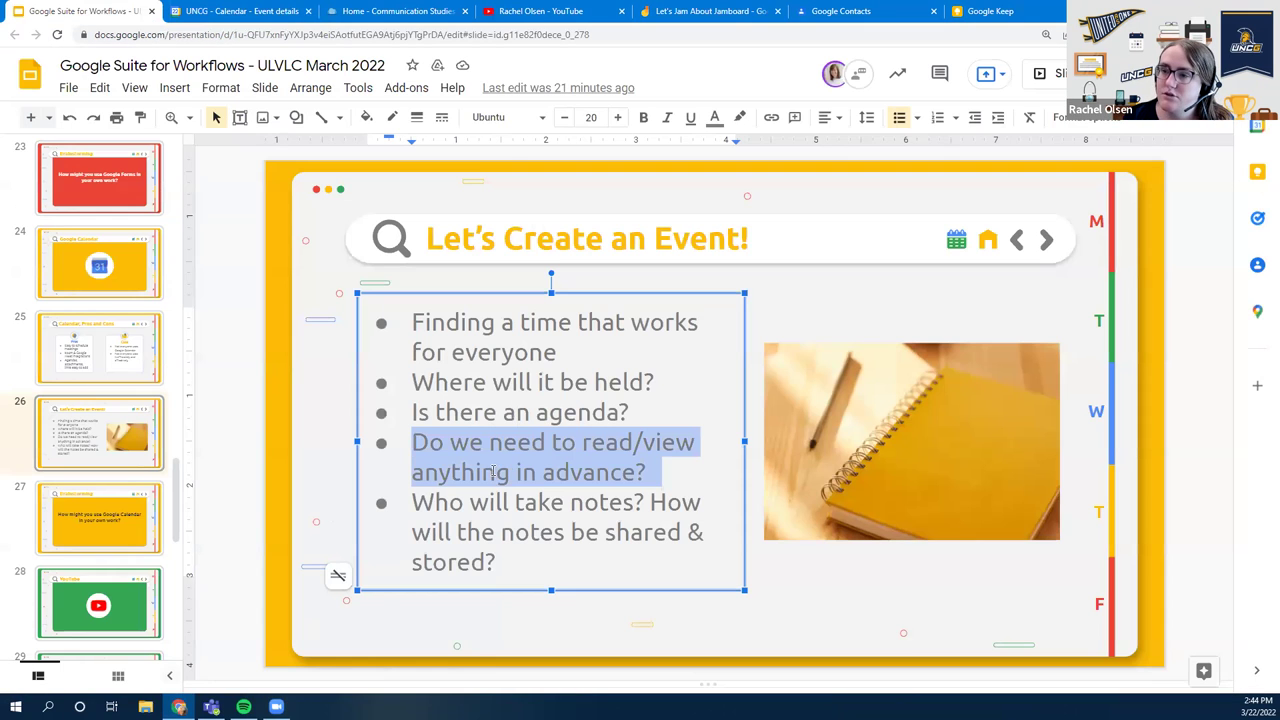
click(263, 12)
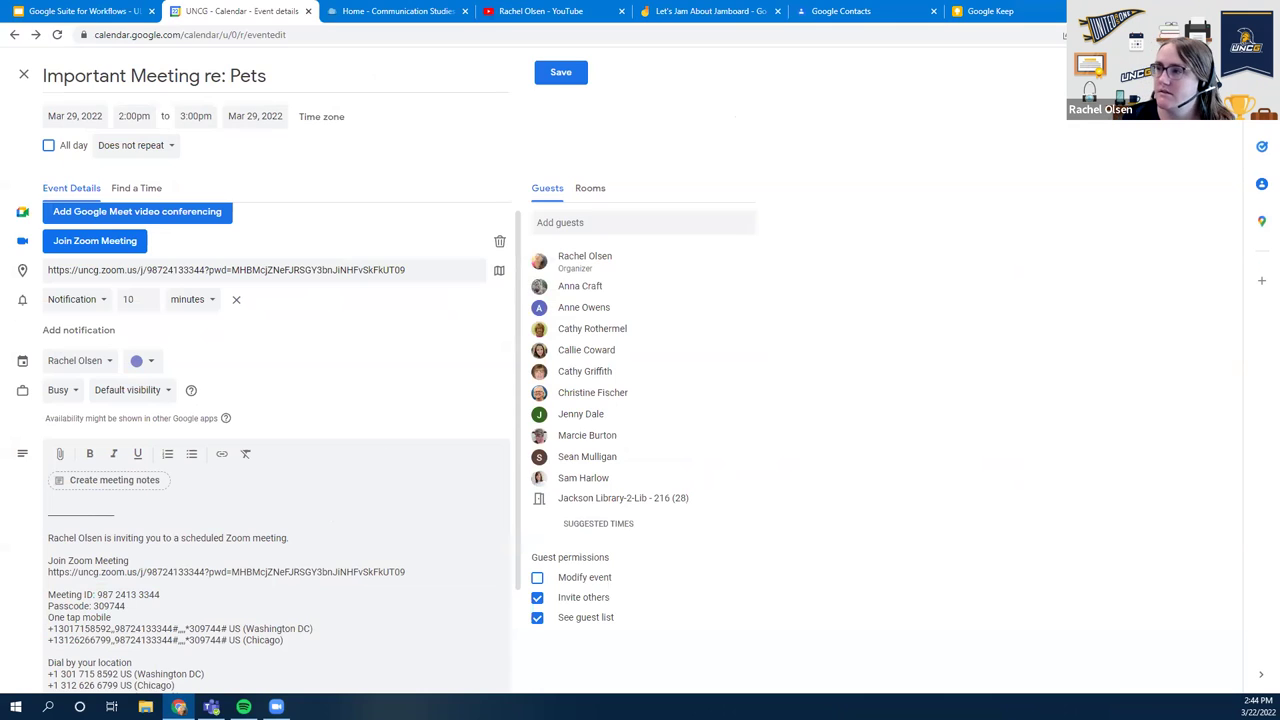
key(ctrl+t)
text(puppies)
key(Return)
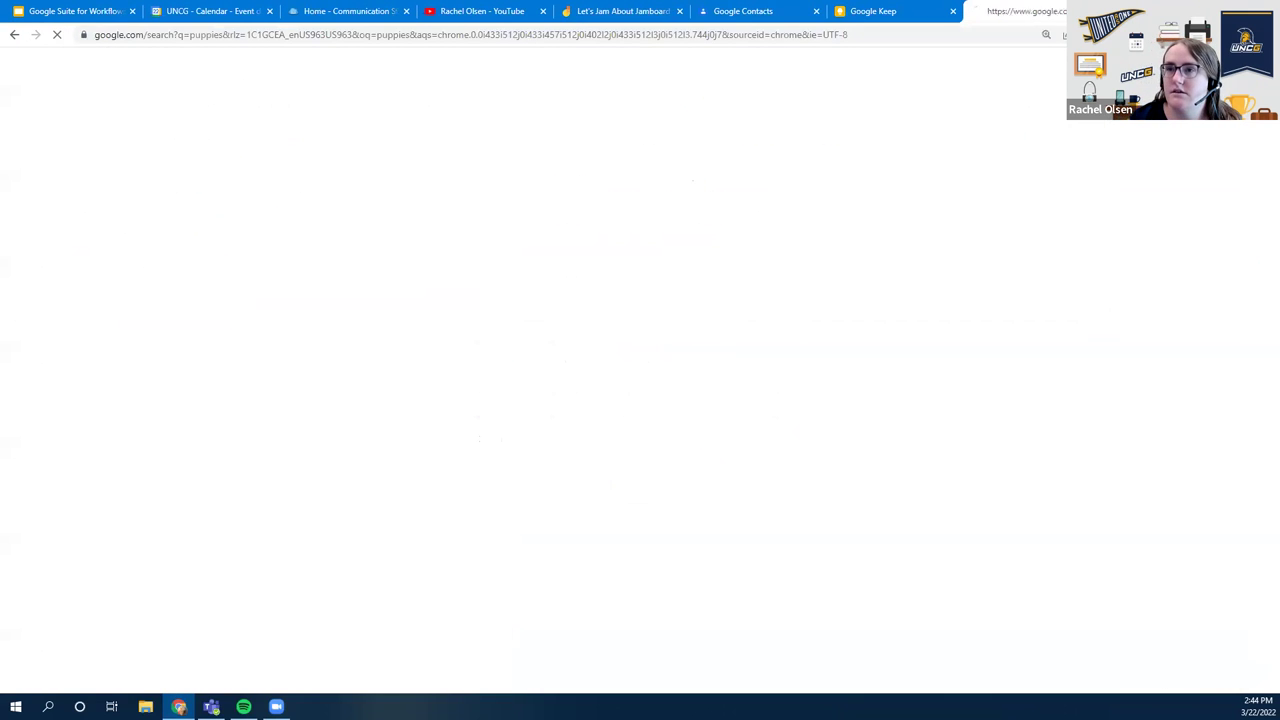
click(902, 624)
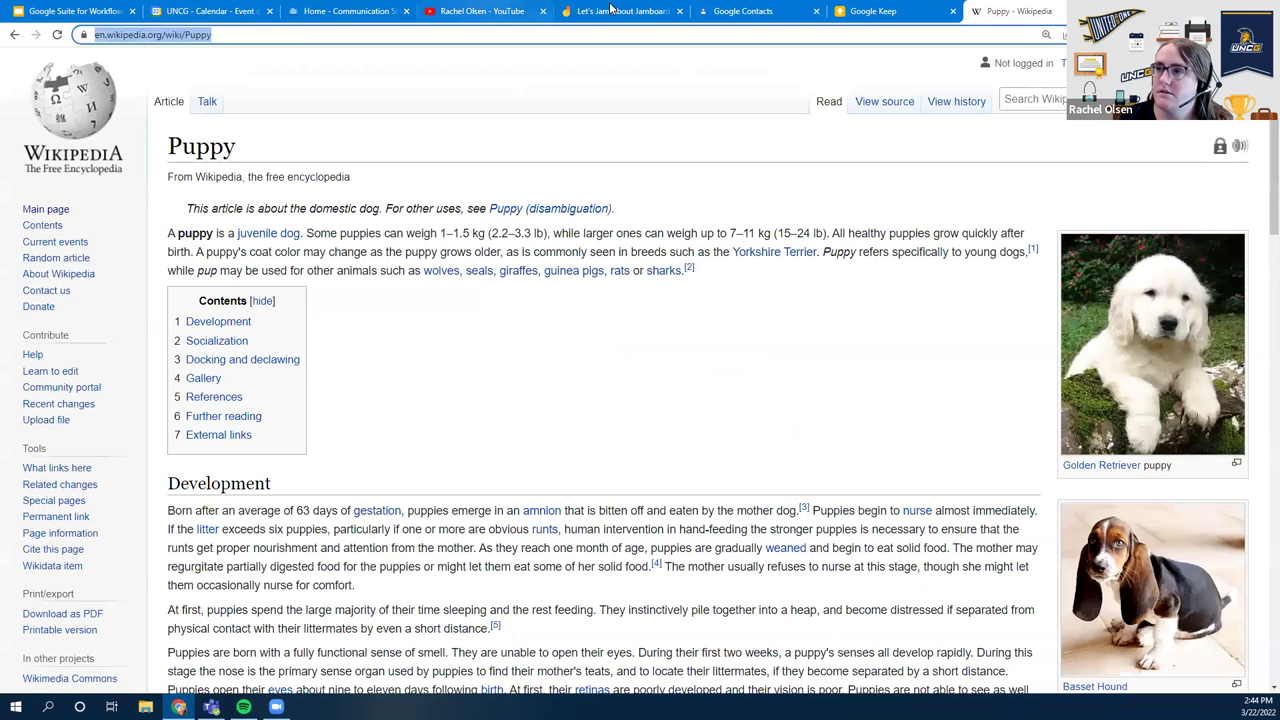
click(210, 11)
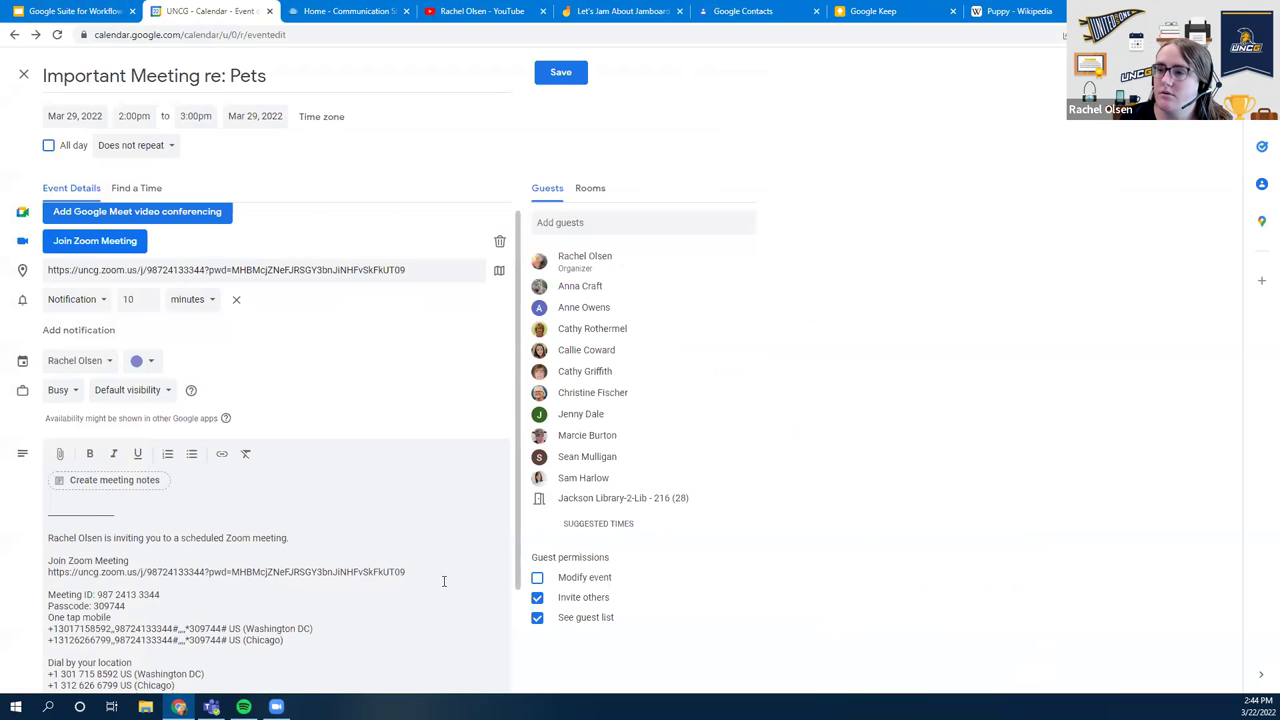
click(60, 453)
key(Escape)
click(221, 453)
text(https://en.wikipedia.org/wiki/Puppy)
click(784, 432)
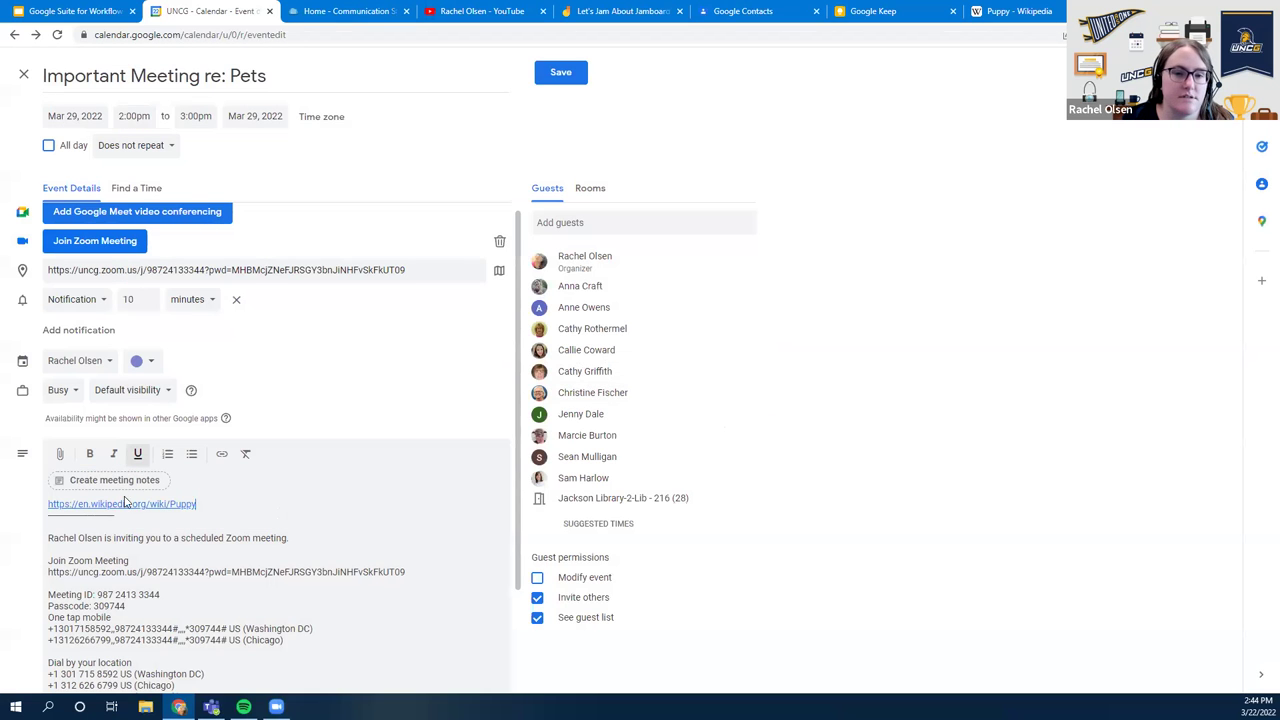
Following the slide's note-taking question, add a meeting notes document to the event and save the event
click(75, 11)
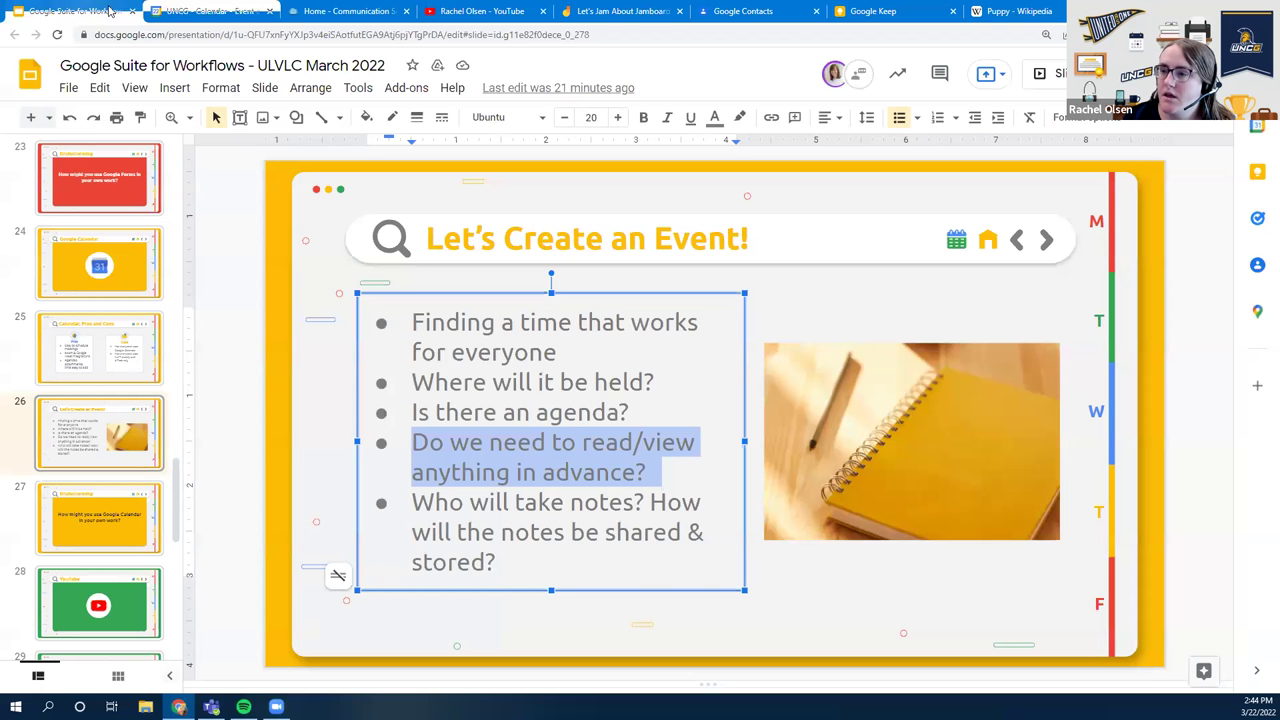
click(489, 545)
key(ctrl+Tab)
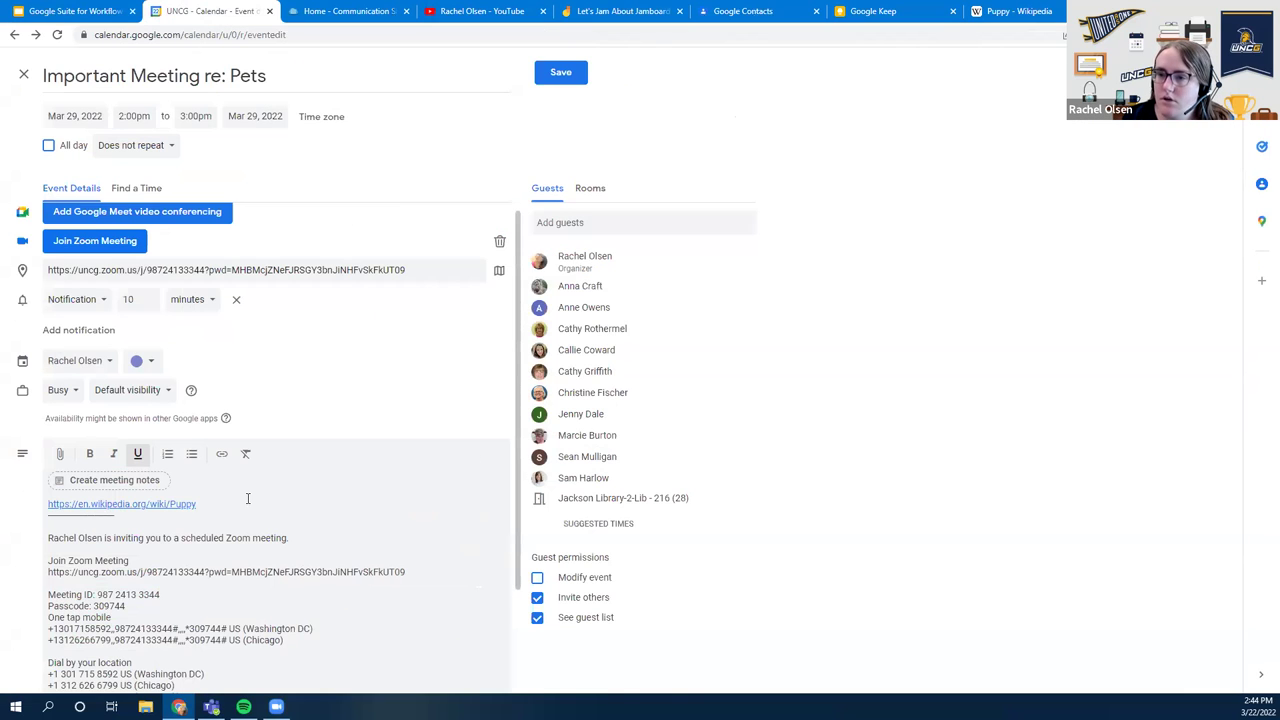
scroll(248, 498, down, 3)
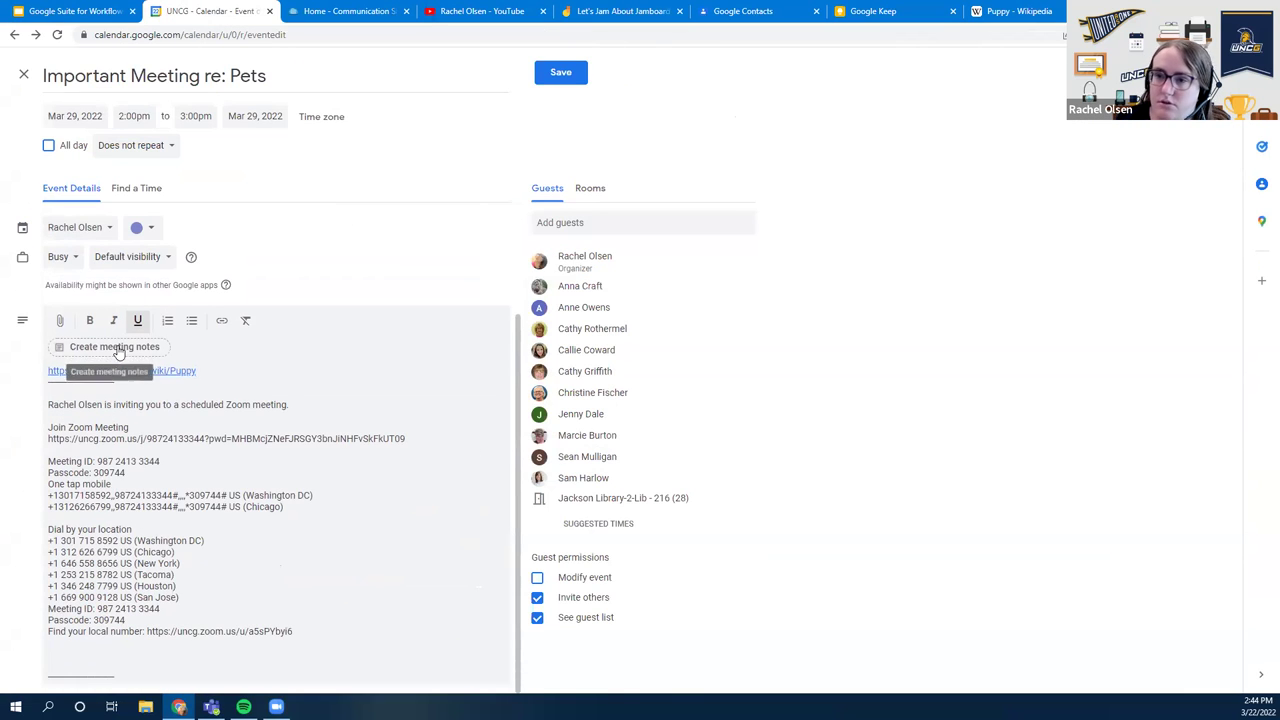
click(116, 348)
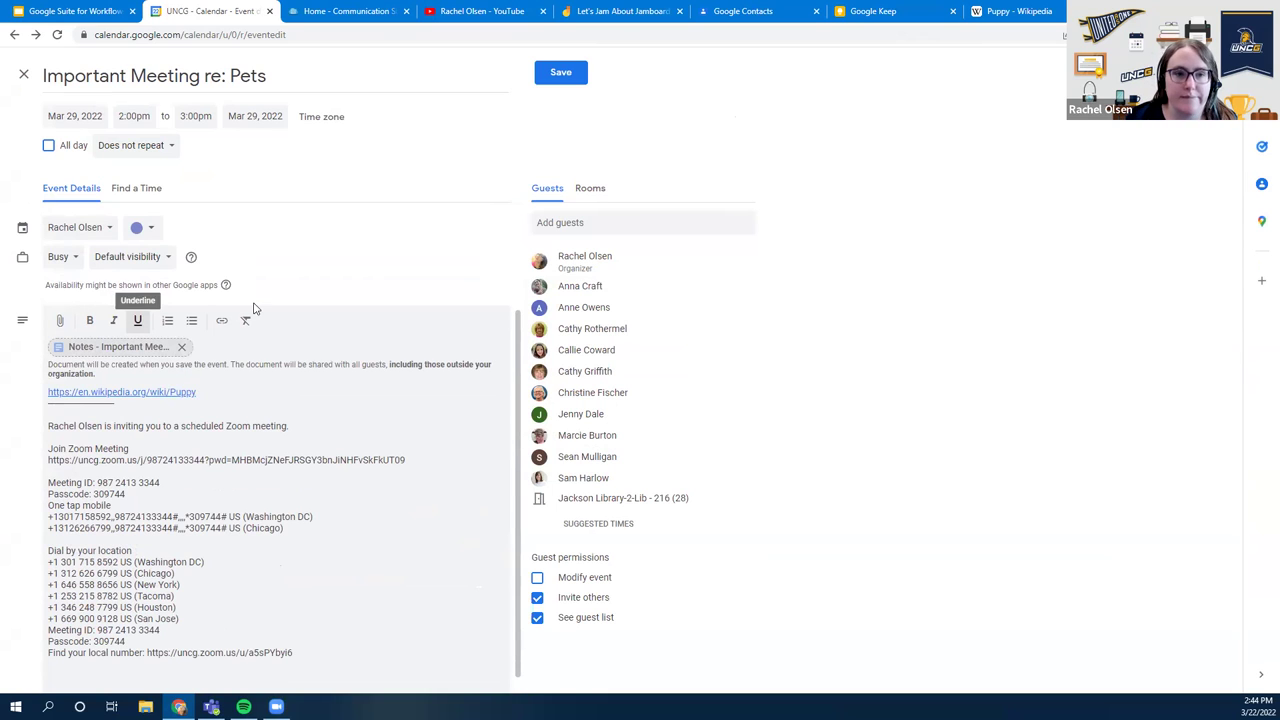
click(561, 73)
click(767, 395)
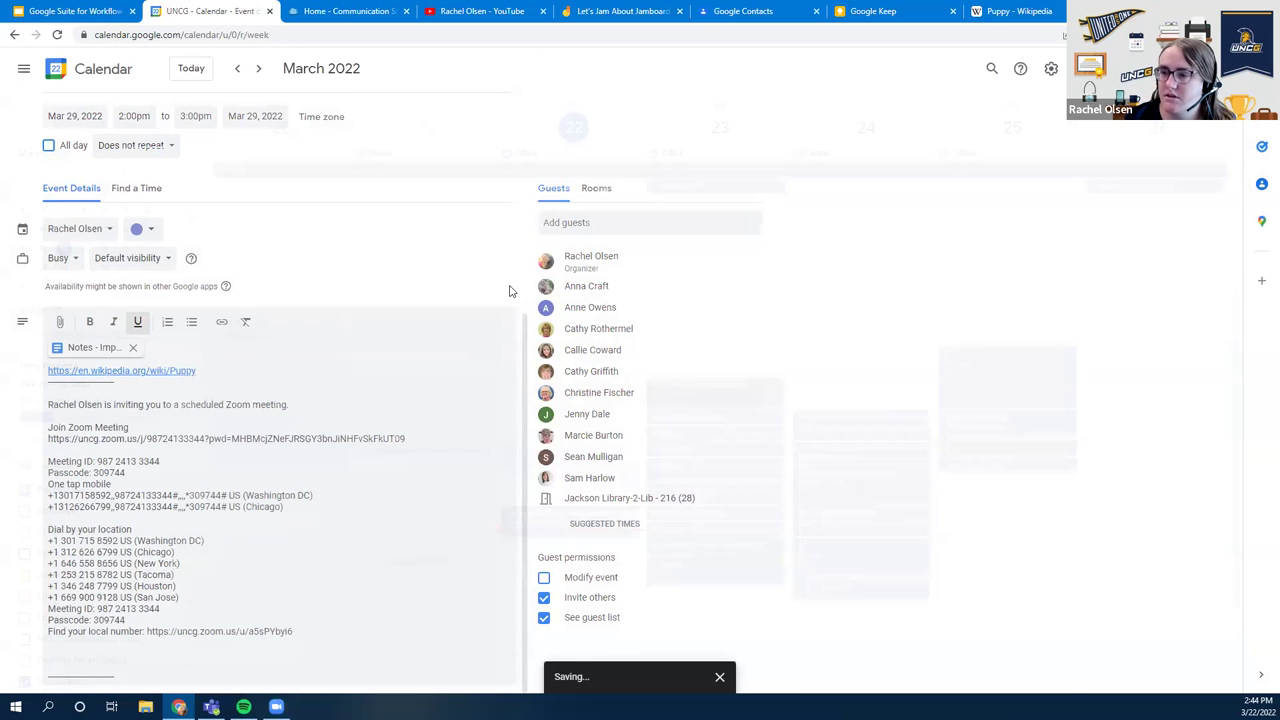
Examine the saved March 29 event and its attached notes document, and close the document to return to the slides
click(258, 71)
click(545, 530)
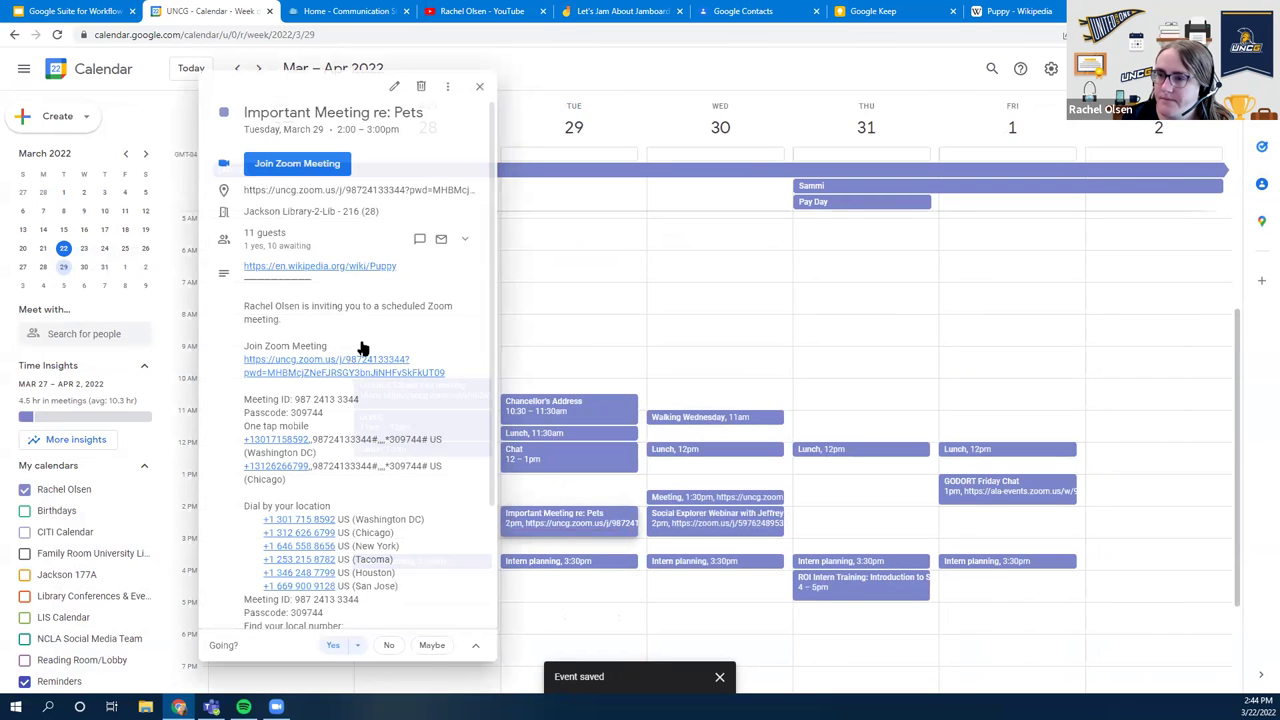
scroll(381, 424, down, 3)
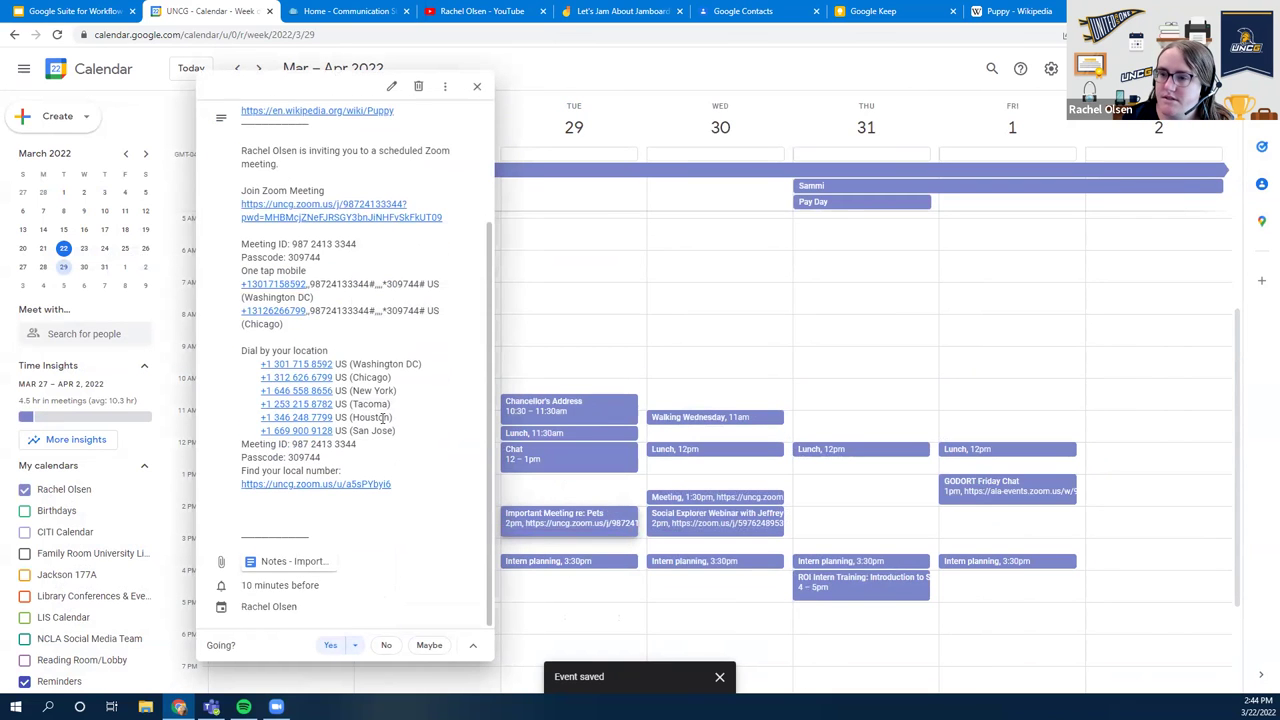
click(281, 569)
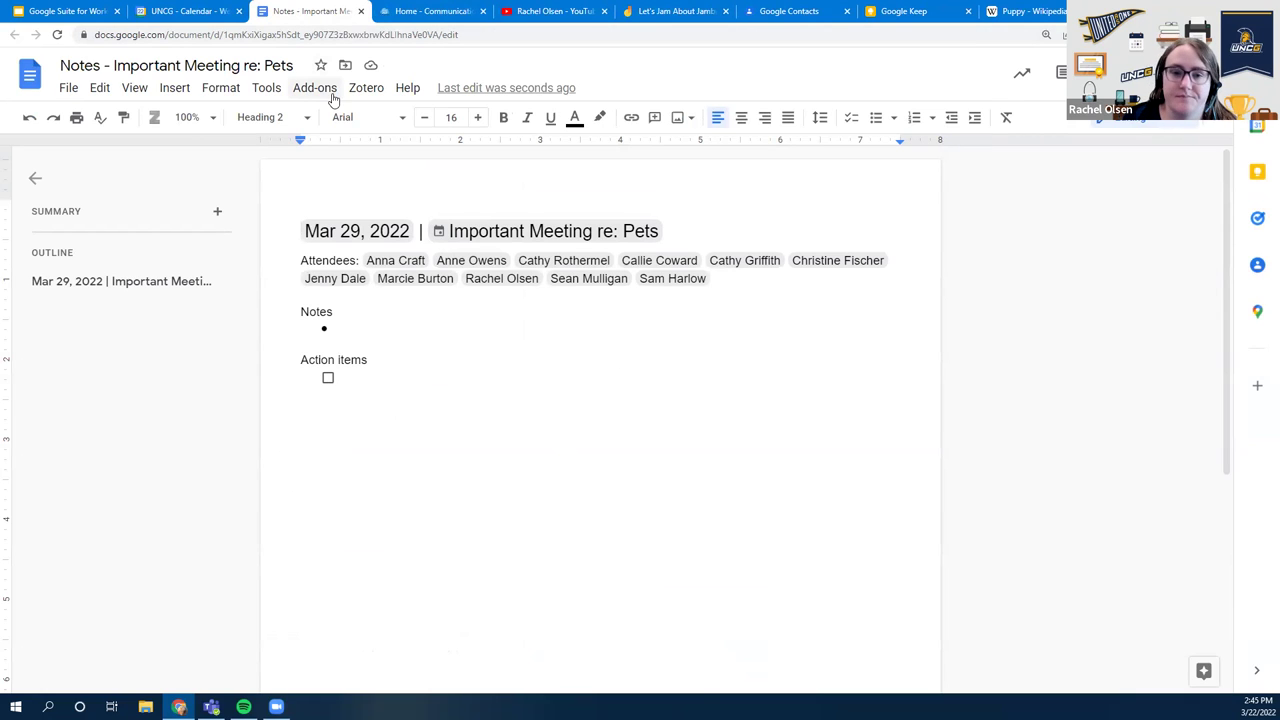
click(361, 11)
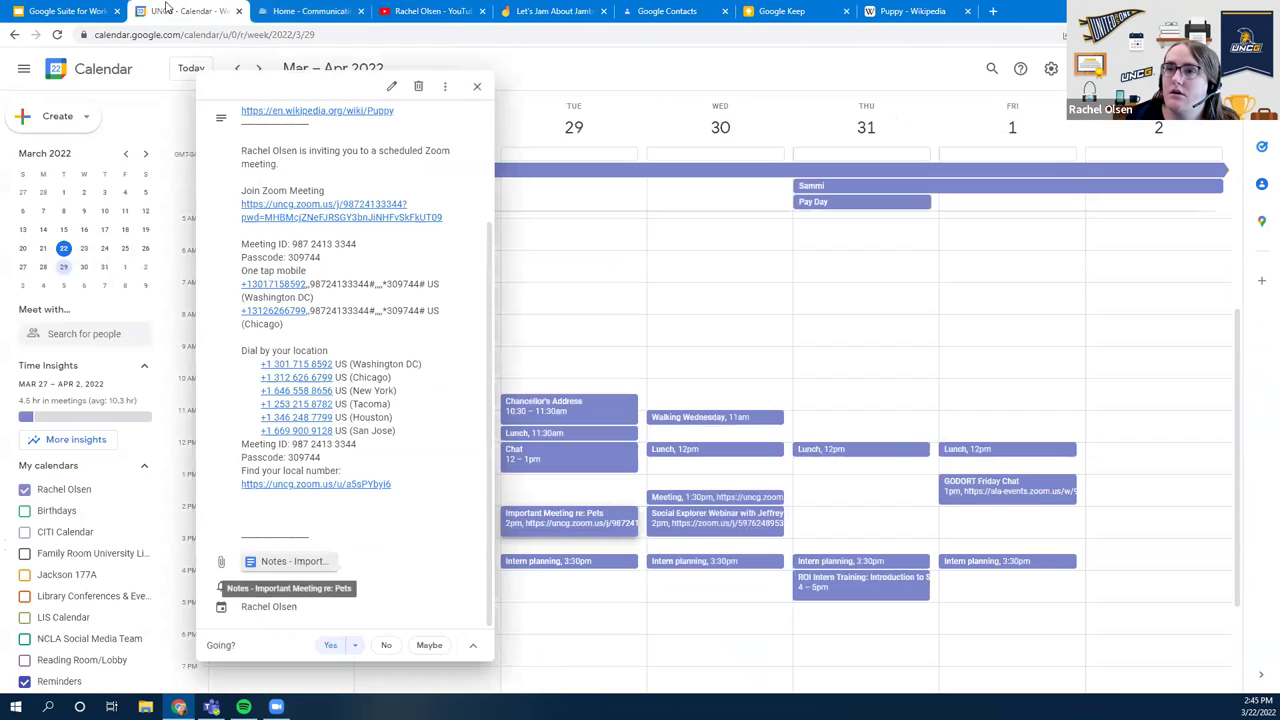
key(ctrl+1)
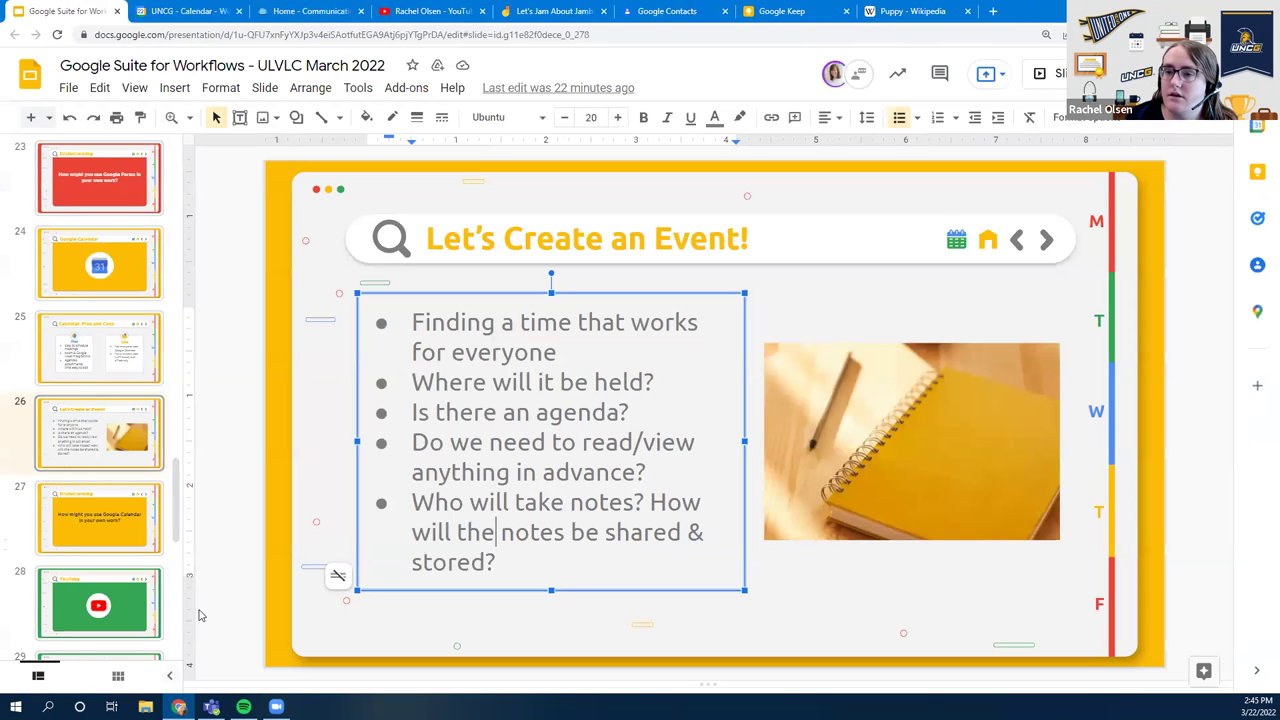
Show the Google Calendar brainstorming slide, and open the saved event Important Meeting re: Pets for editing
click(140, 530)
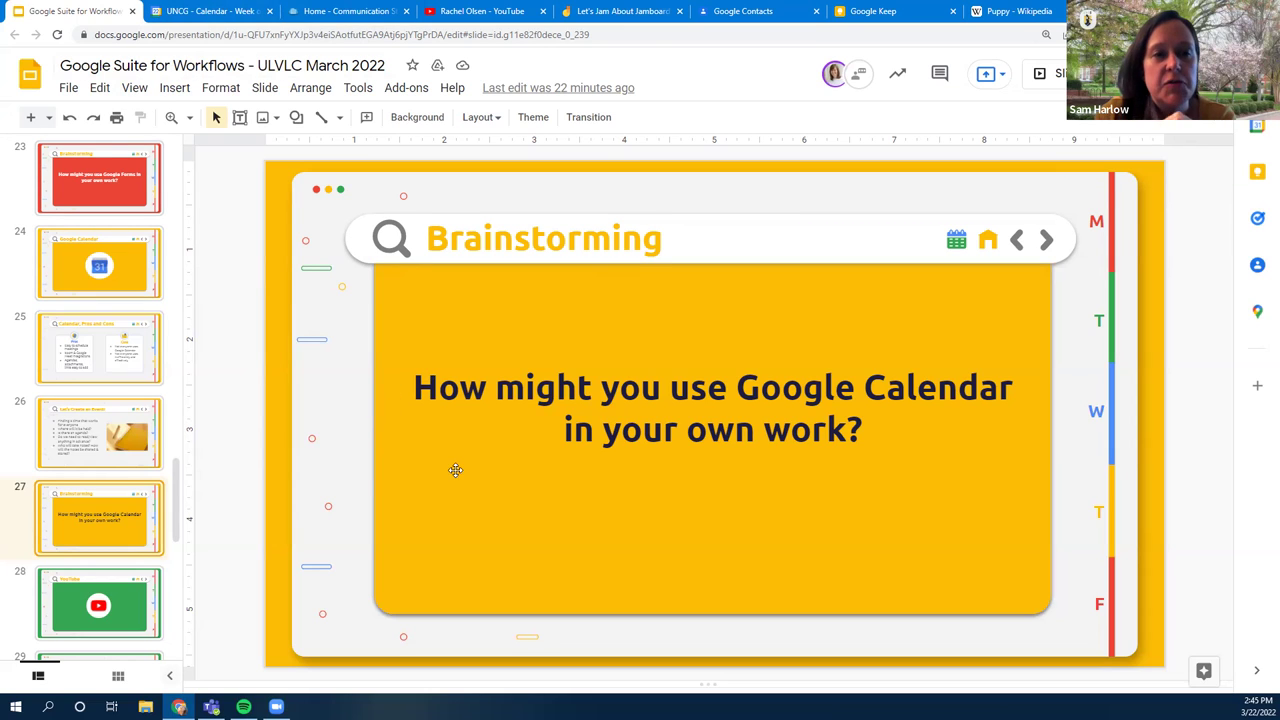
click(231, 8)
scroll(393, 103, up, 3)
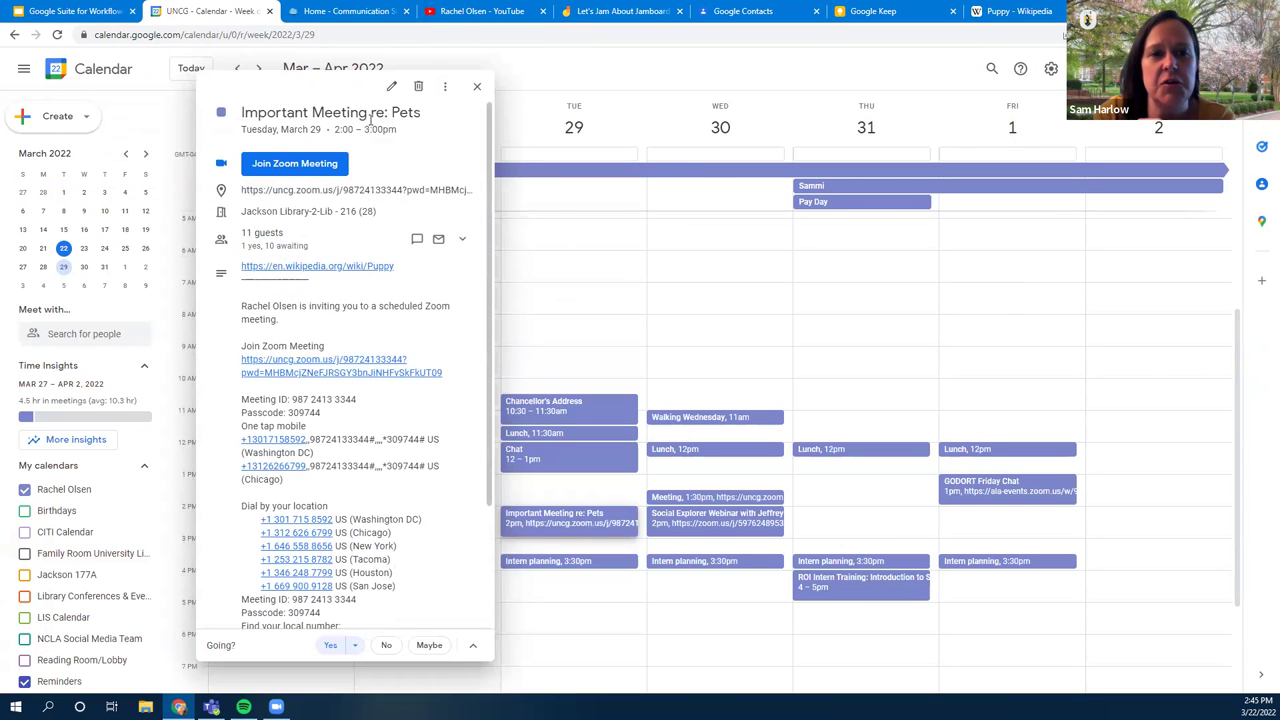
click(392, 88)
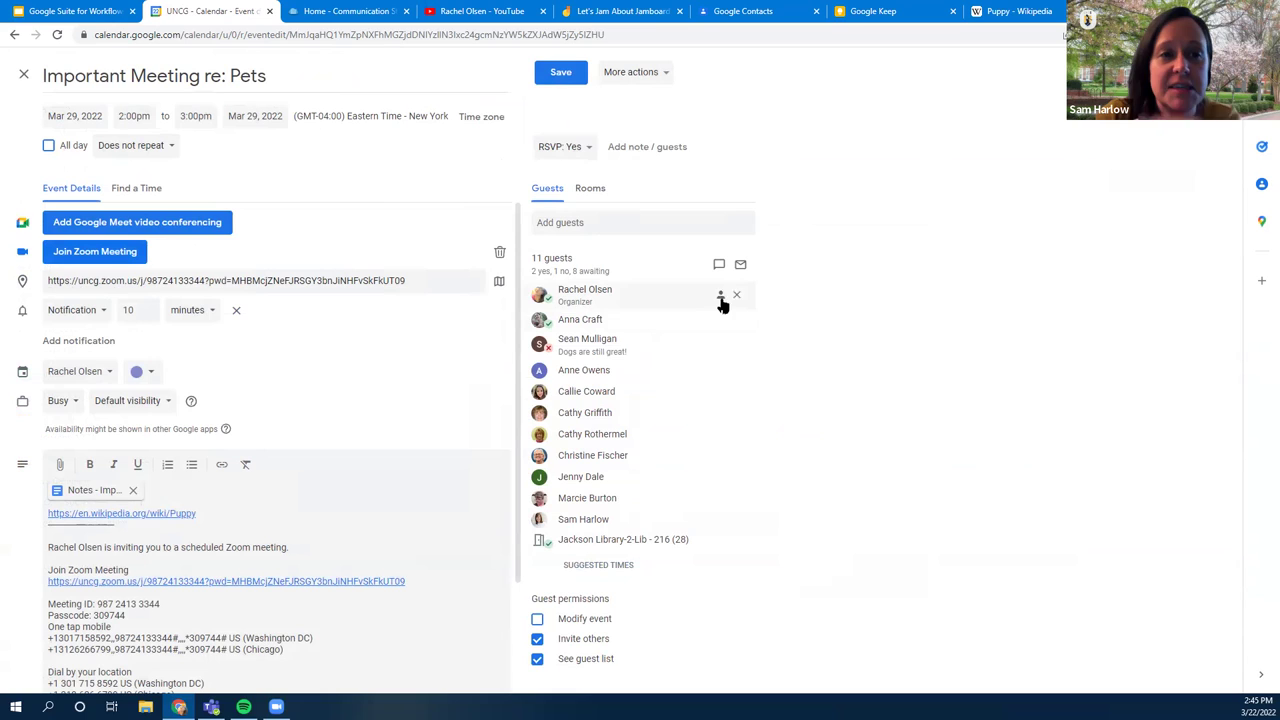
Toggle the attendance status of the guest listed directly below the organizer, leaving that guest marked as optional
click(720, 323)
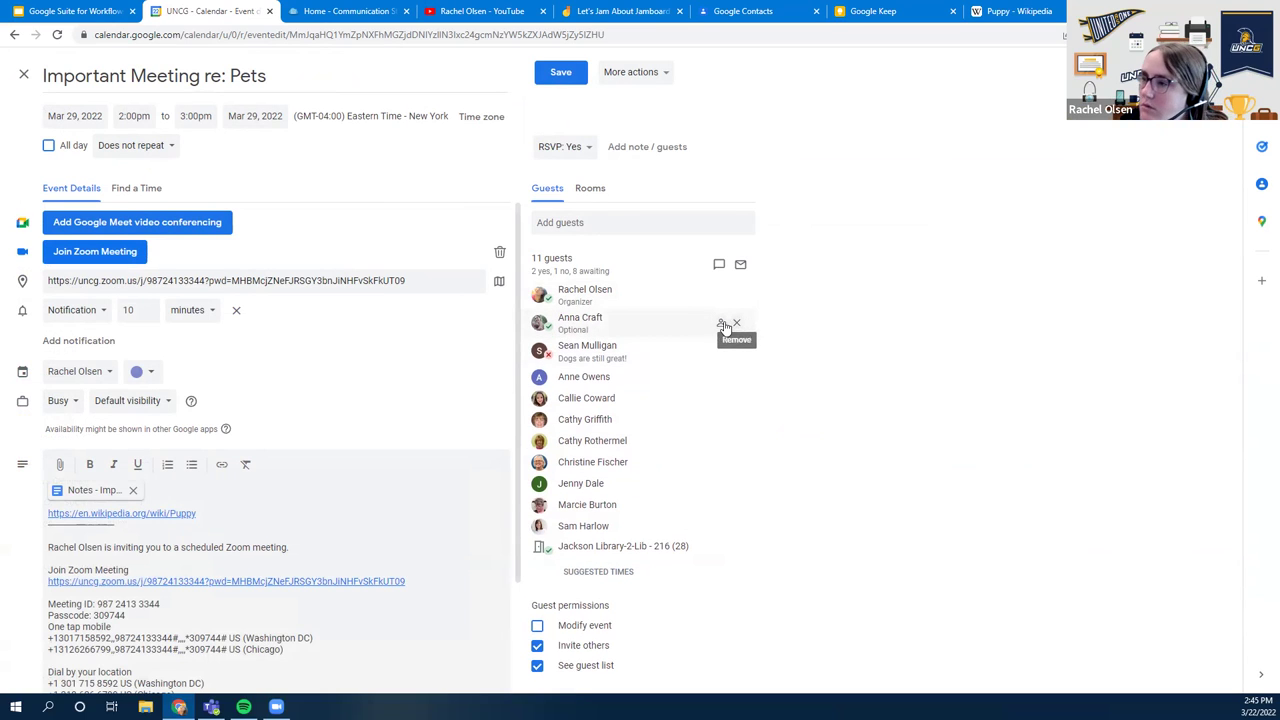
click(720, 323)
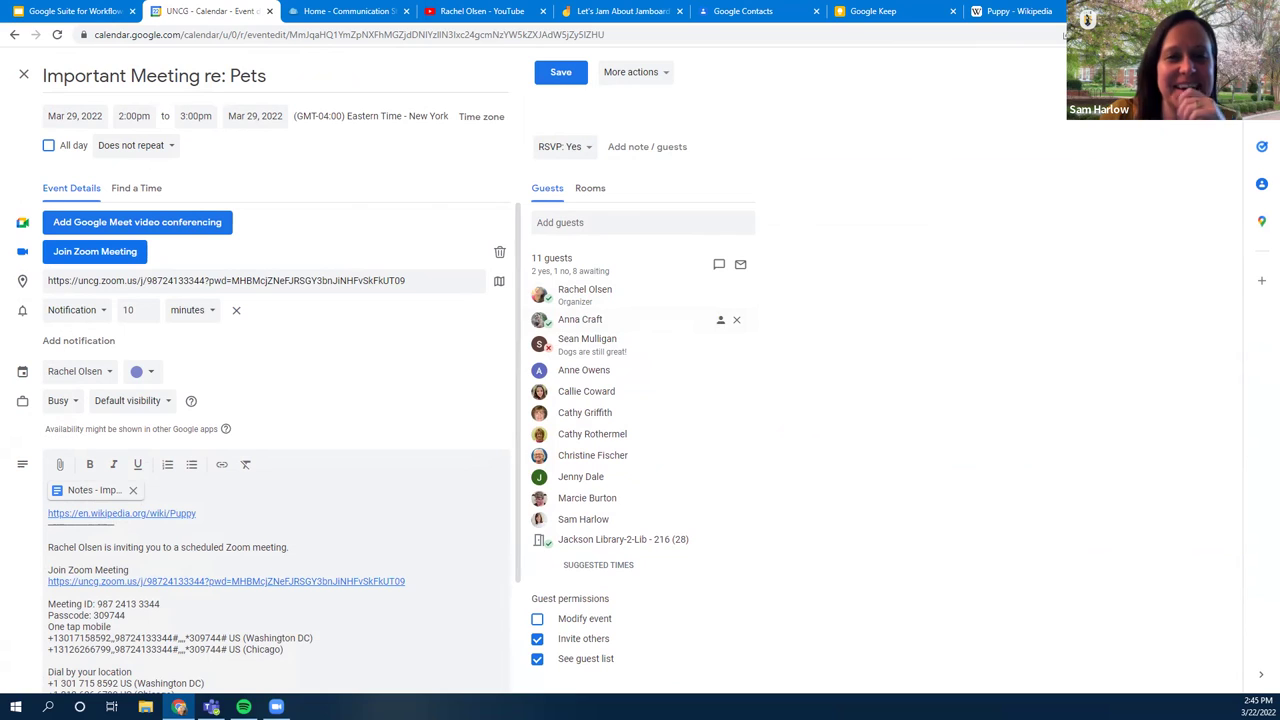
click(719, 322)
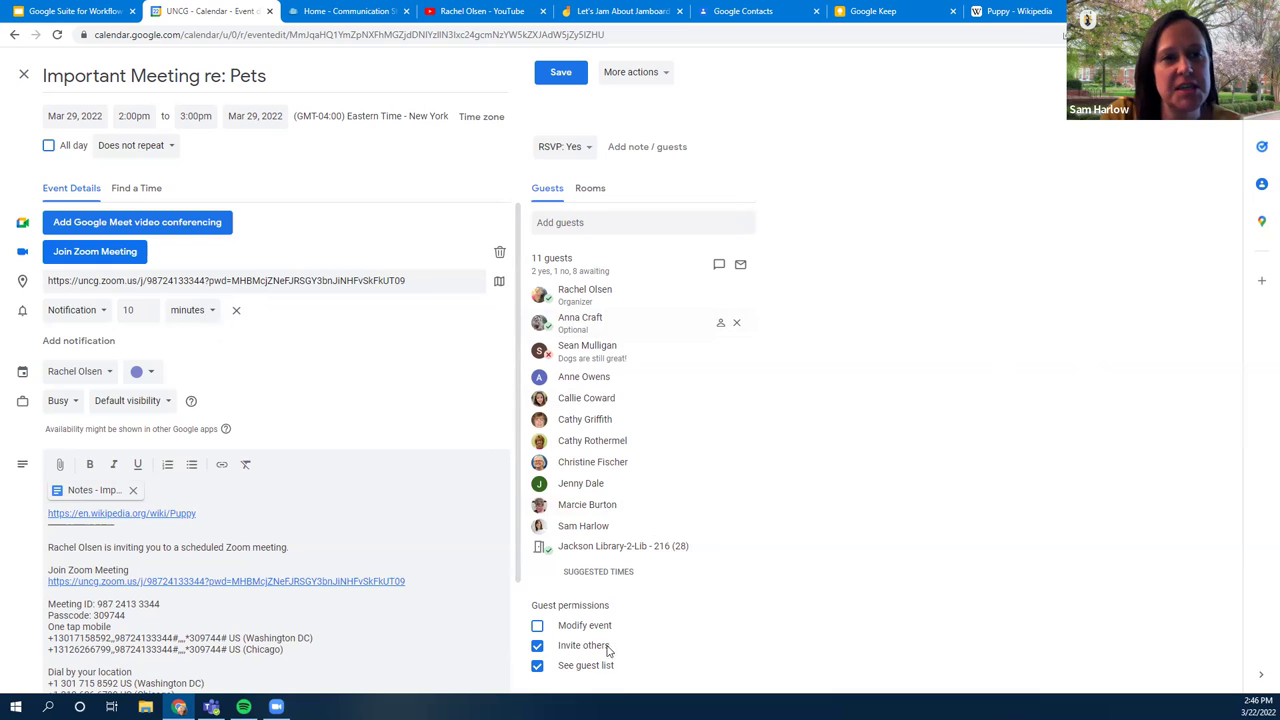
Try the Modify event and Invite others guest permissions, leave only Invite others and See guest list enabled, and save the event
click(554, 625)
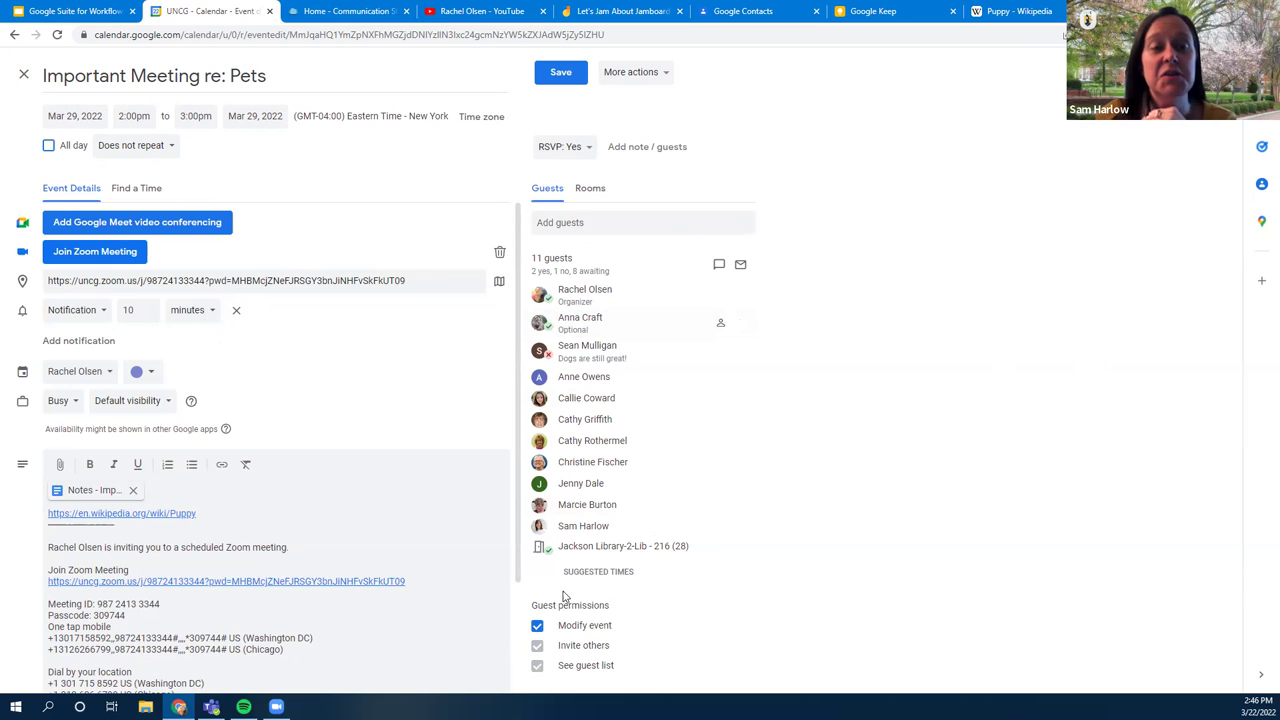
click(537, 627)
click(537, 645)
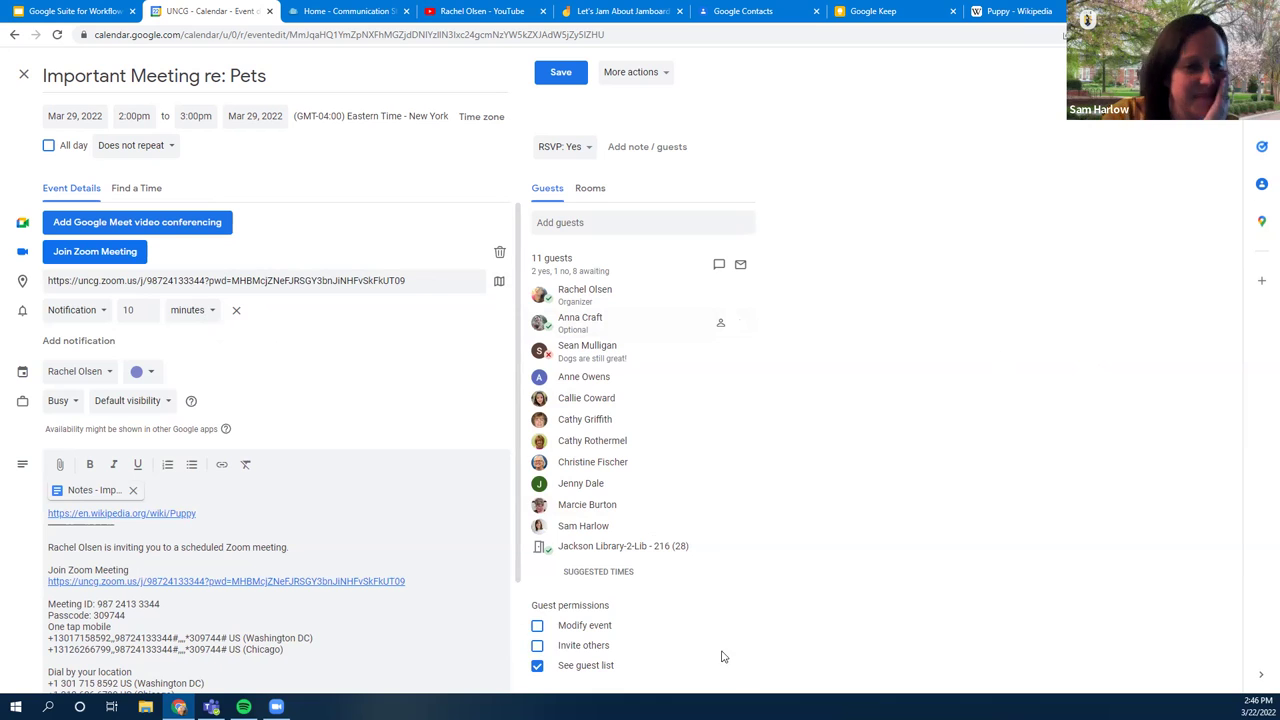
click(537, 645)
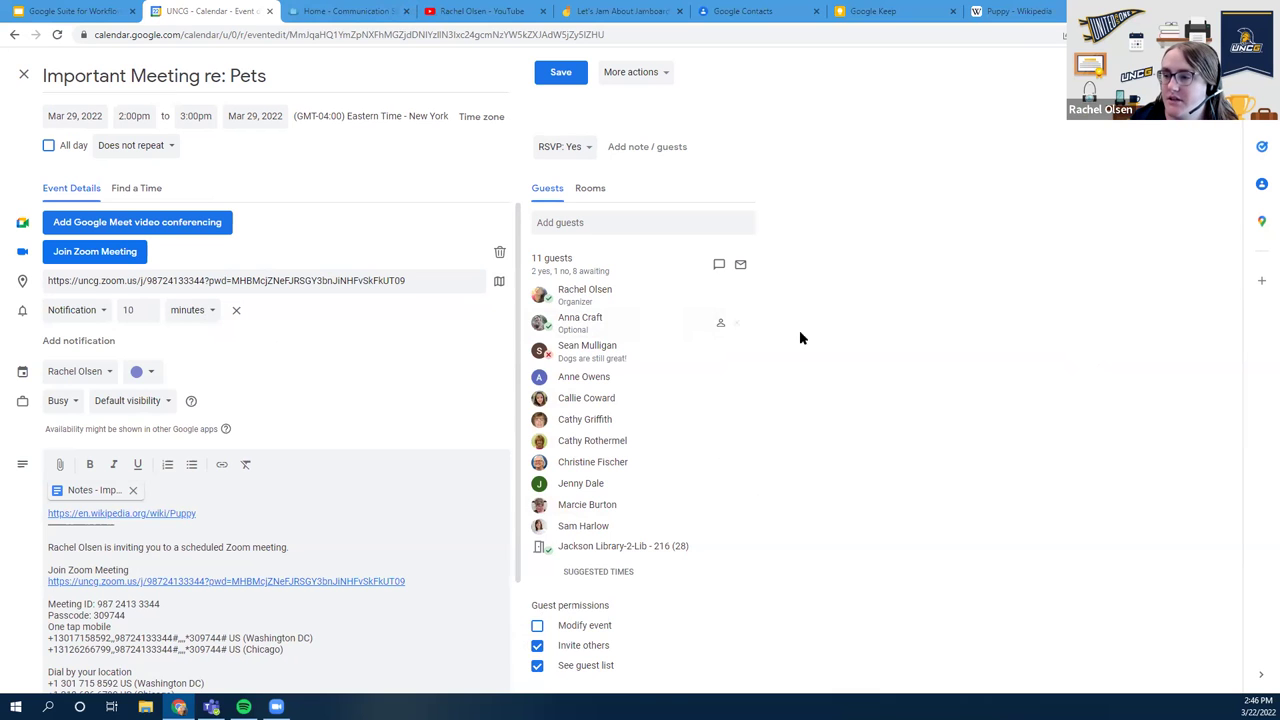
click(562, 78)
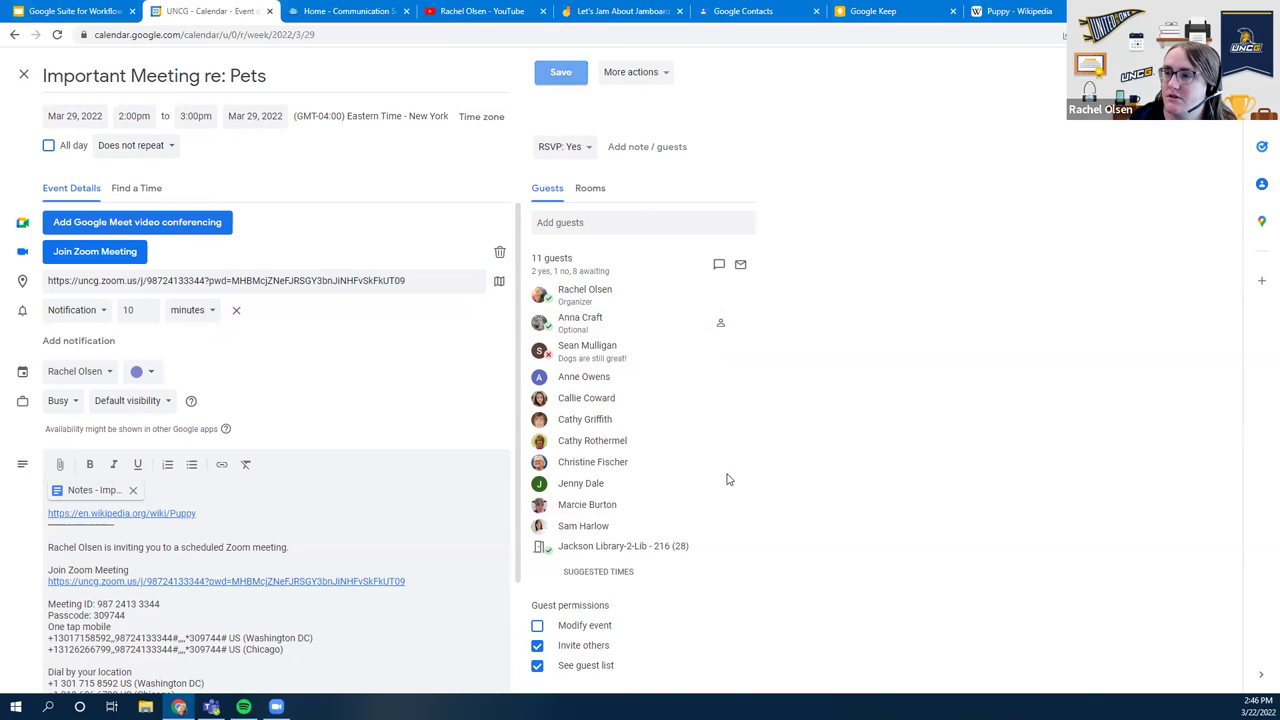
Return to the Google Suite for Workflows presentation and show slide 28, the YouTube title slide
click(75, 10)
scroll(75, 296, down, 3)
click(78, 304)
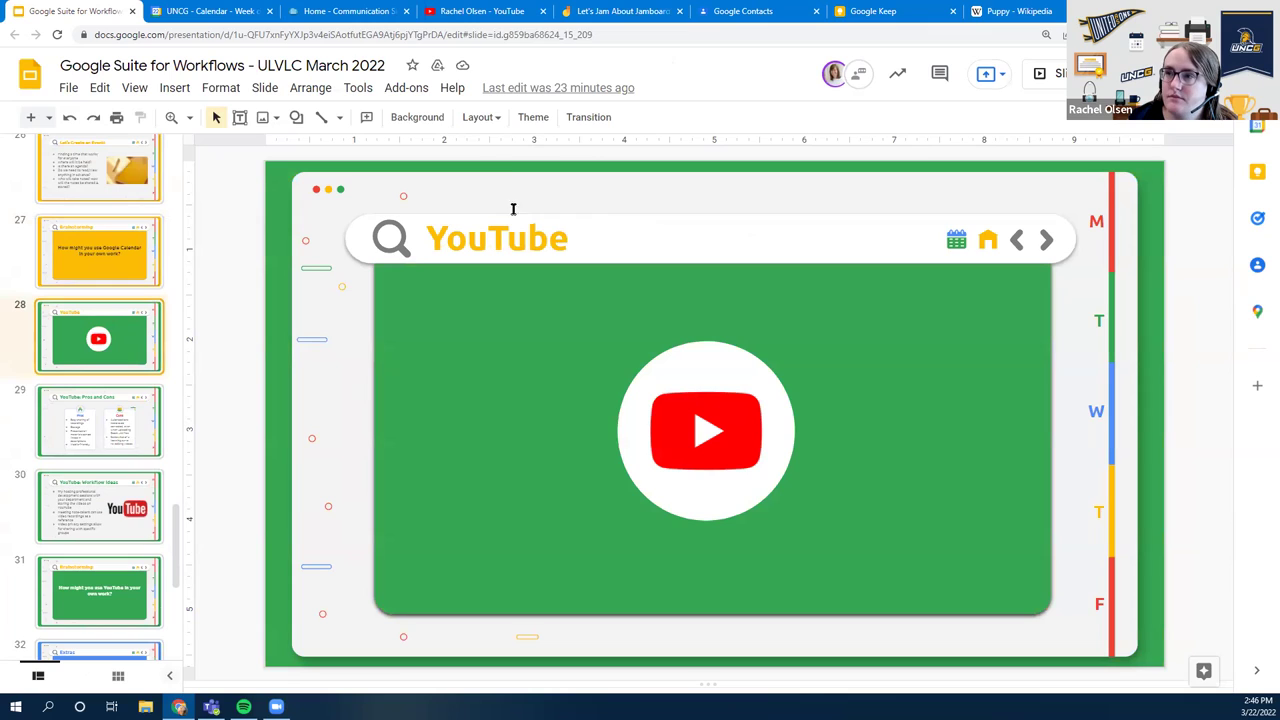
Switch to the YouTube channel and examine its home page and full list of uploaded videos
click(476, 11)
scroll(994, 380, down, 2)
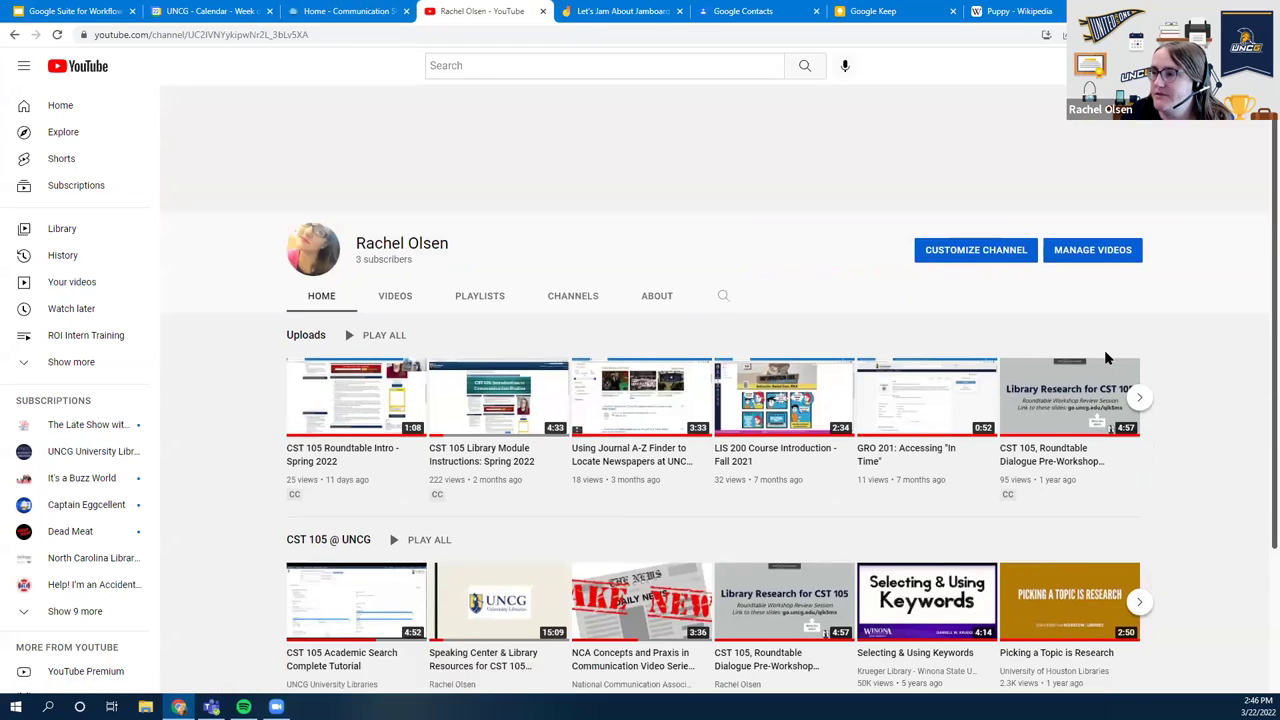
scroll(993, 420, up, 2)
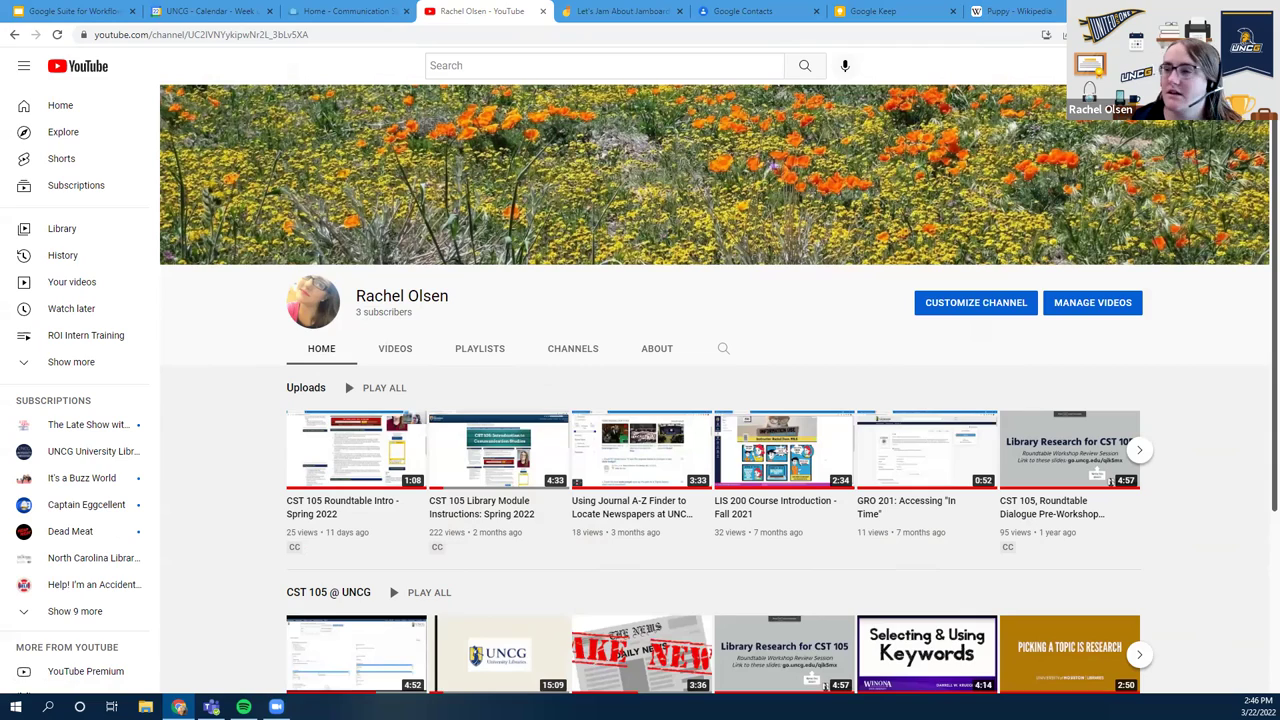
scroll(1054, 351, down, 2)
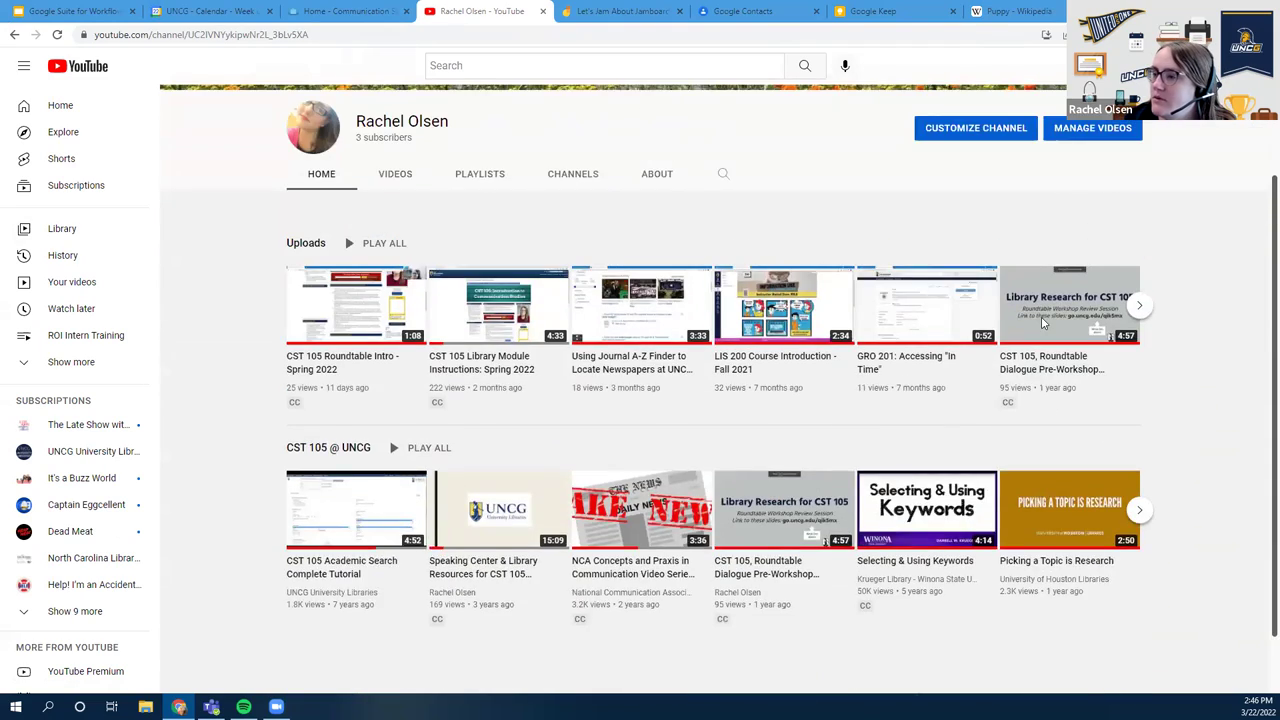
scroll(1041, 316, up, 2)
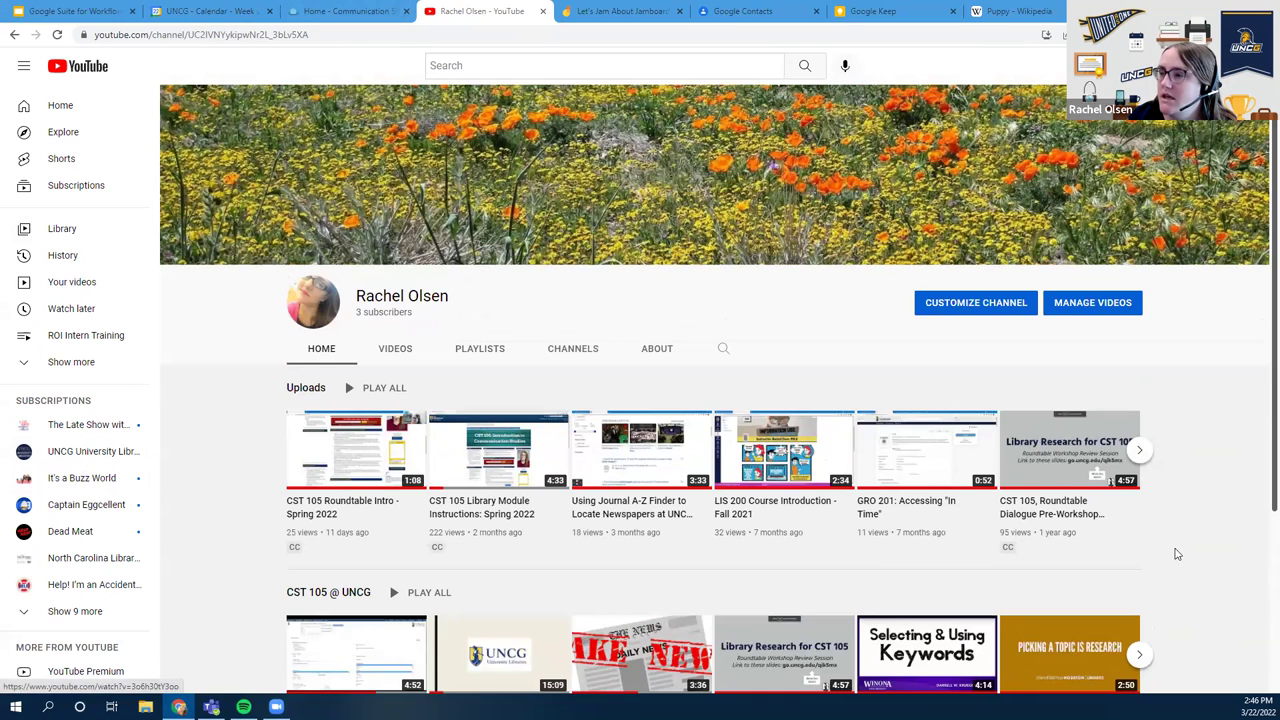
scroll(900, 500, down, 2)
scroll(600, 470, up, 2)
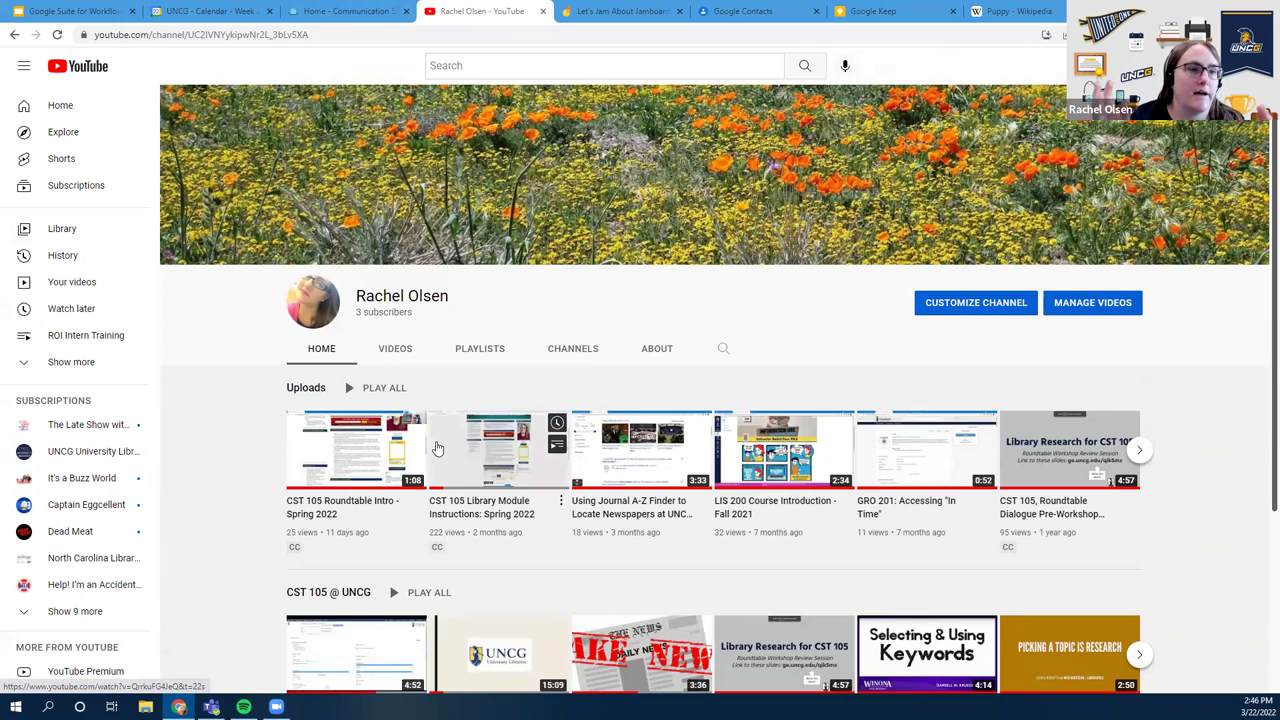
click(388, 352)
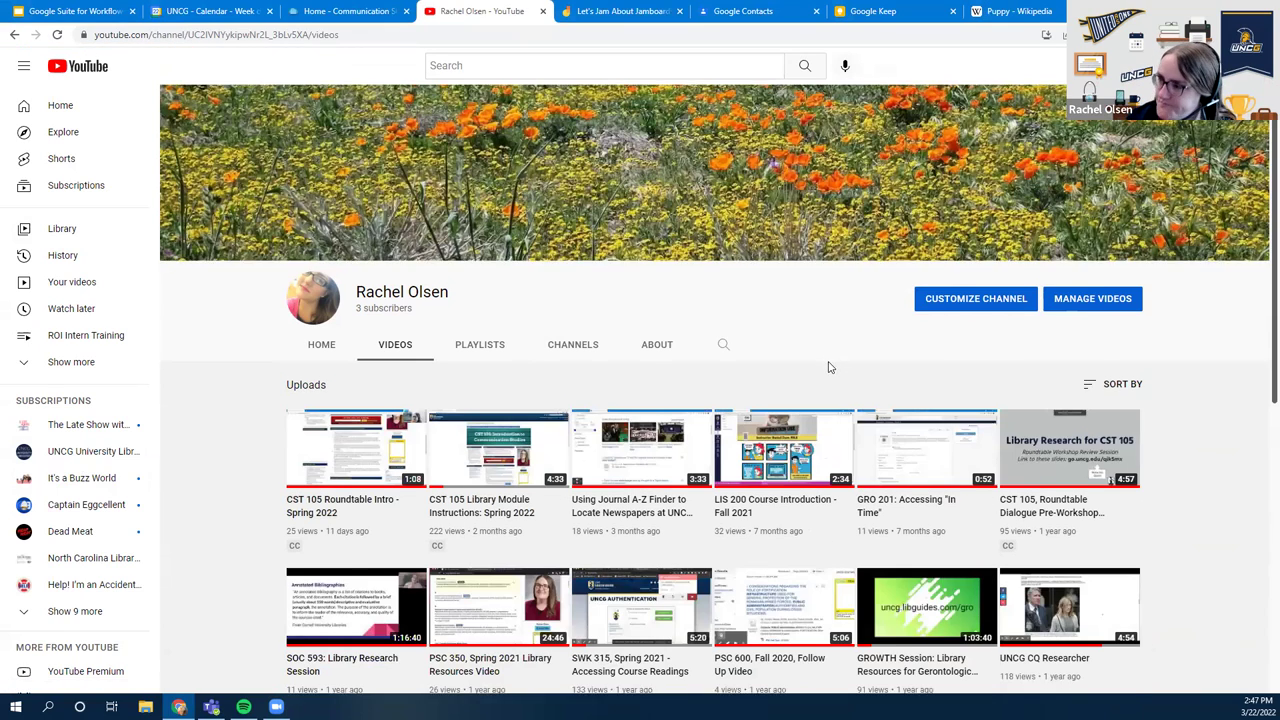
scroll(840, 365, down, 5)
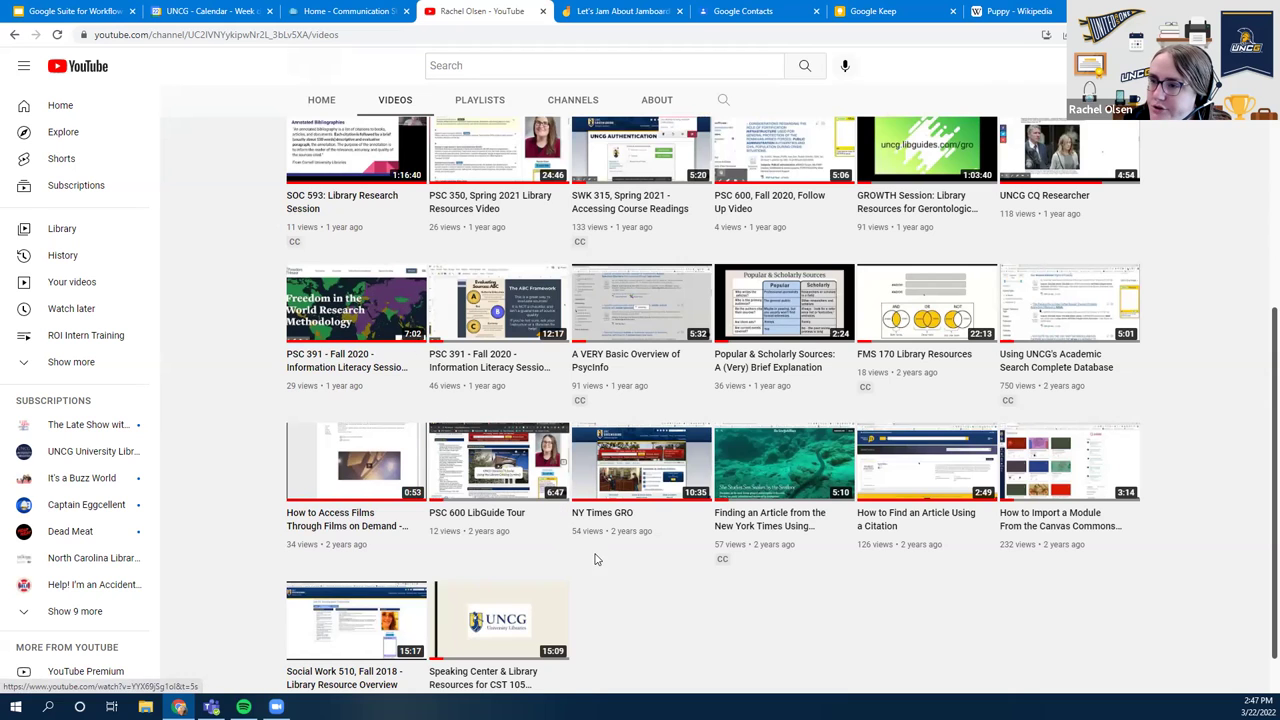
scroll(659, 556, up, 3)
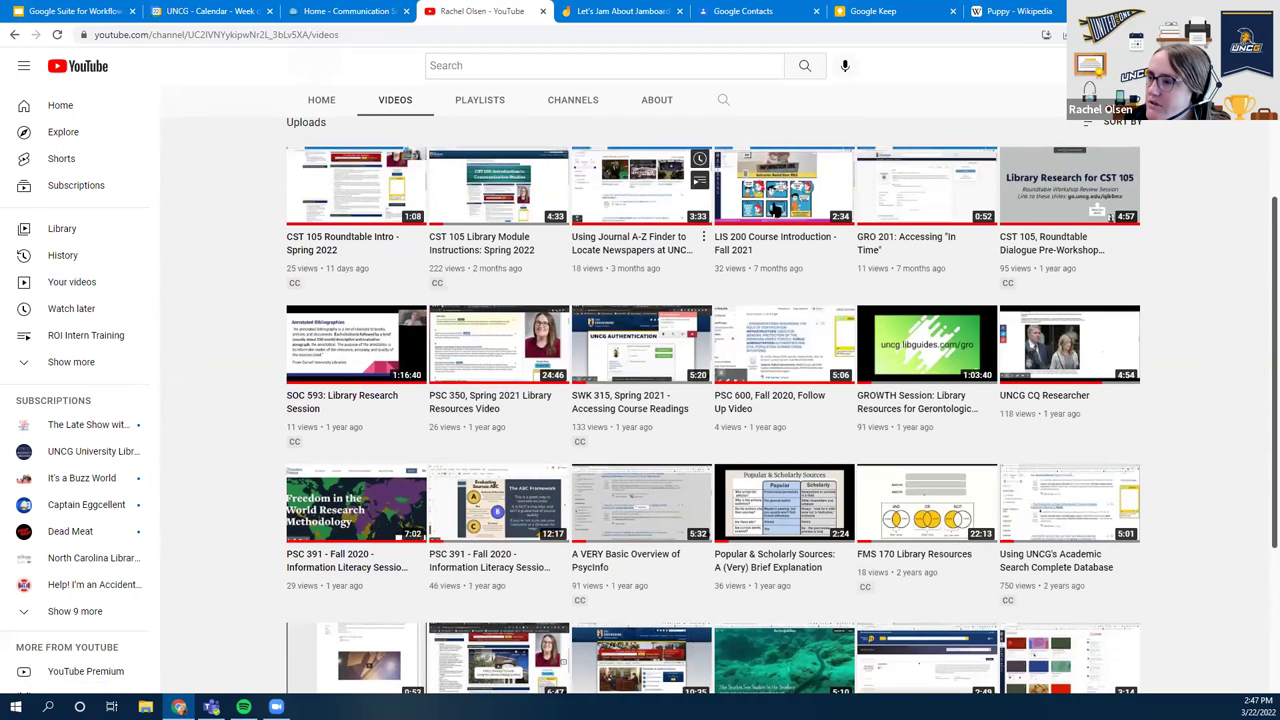
Open the video A VERY Basic Overview of PsycInfo from the uploads and copy its share link
click(627, 512)
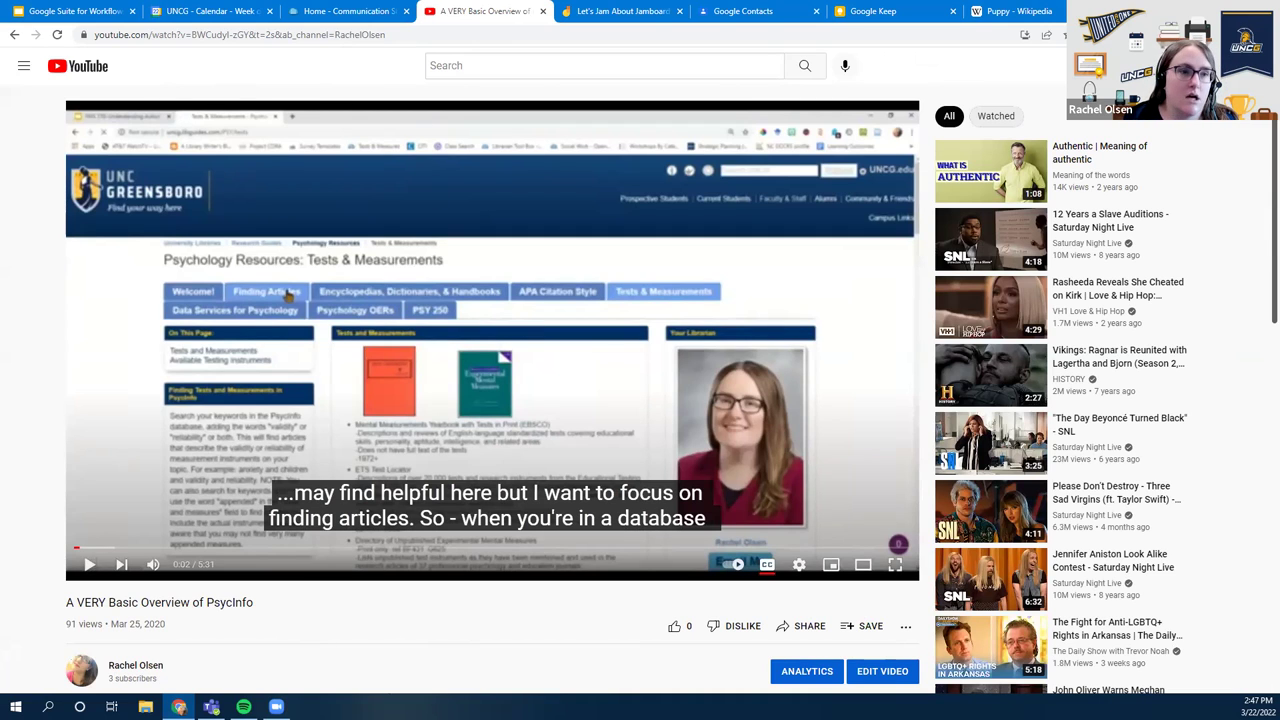
scroll(446, 580, down, 2)
scroll(448, 585, up, 2)
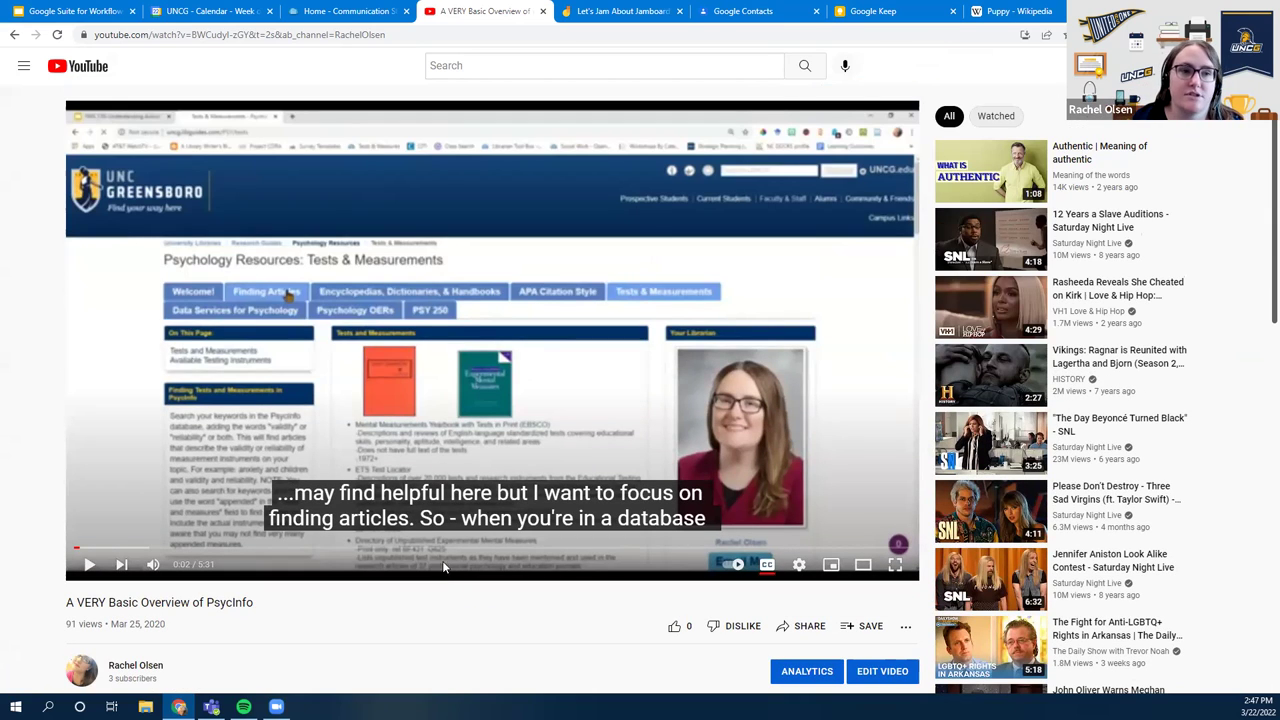
click(810, 626)
click(766, 402)
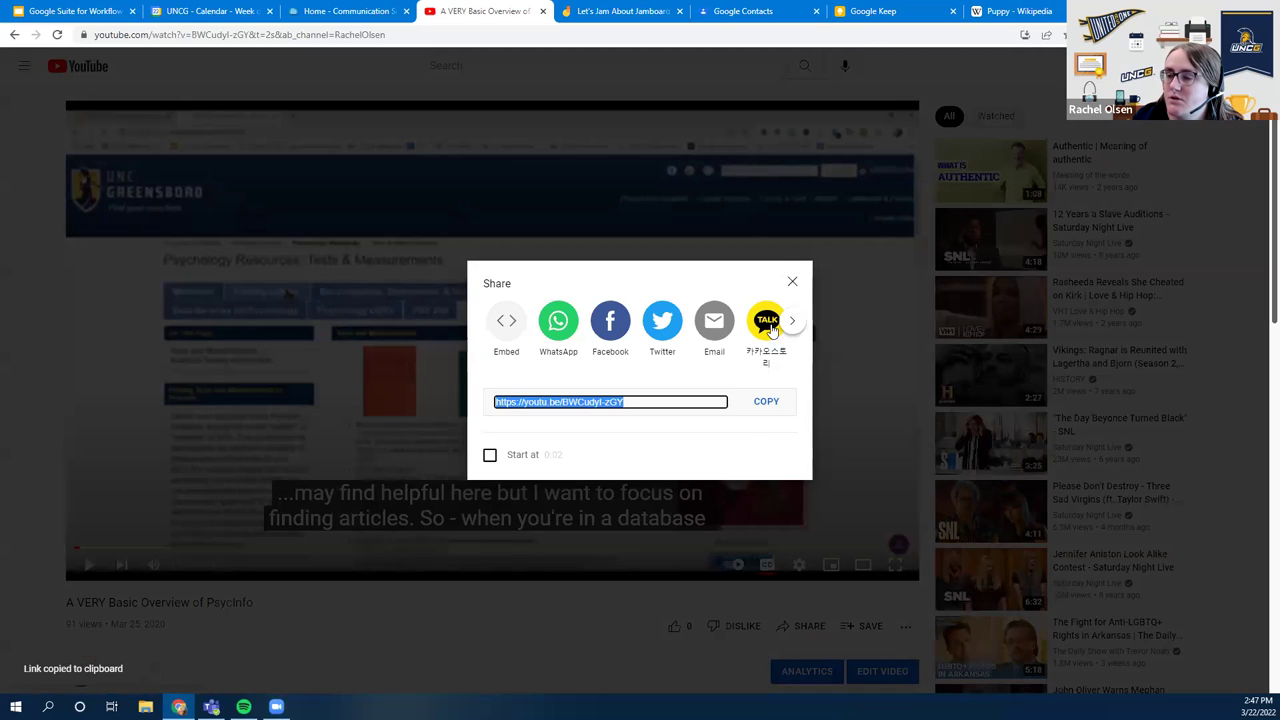
click(794, 284)
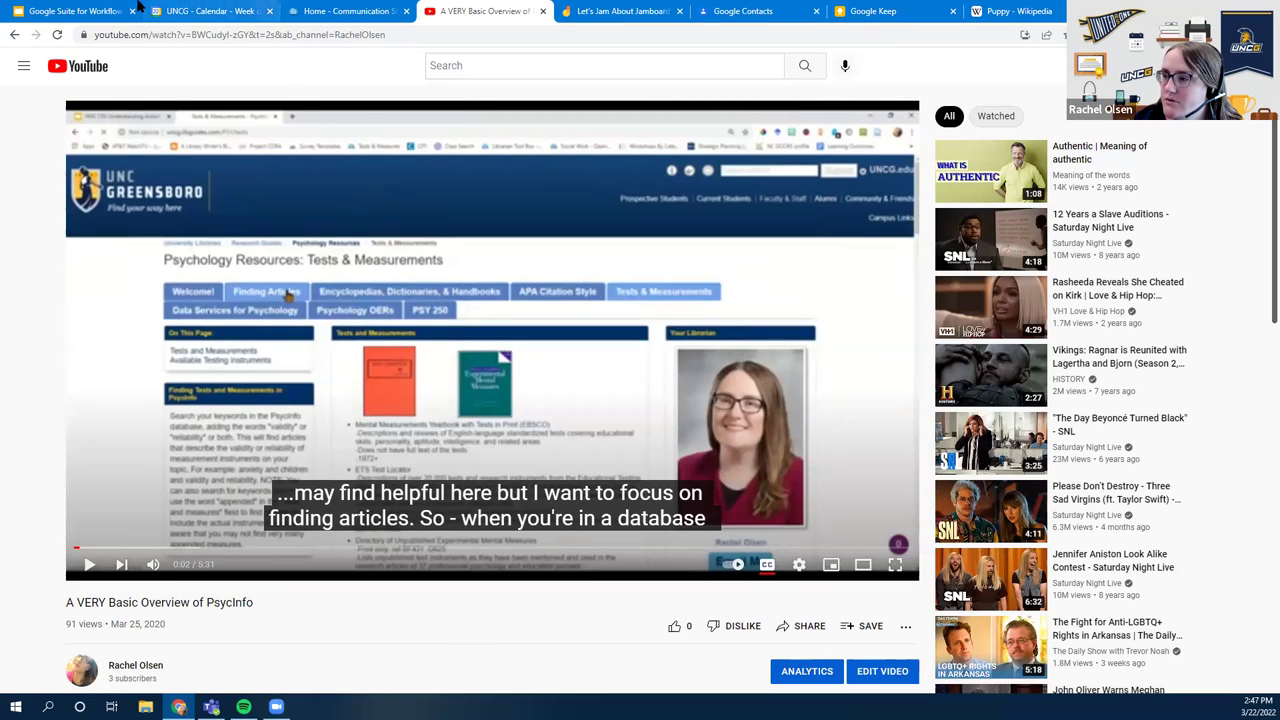
Return to the channel and look through its created playlists
click(16, 35)
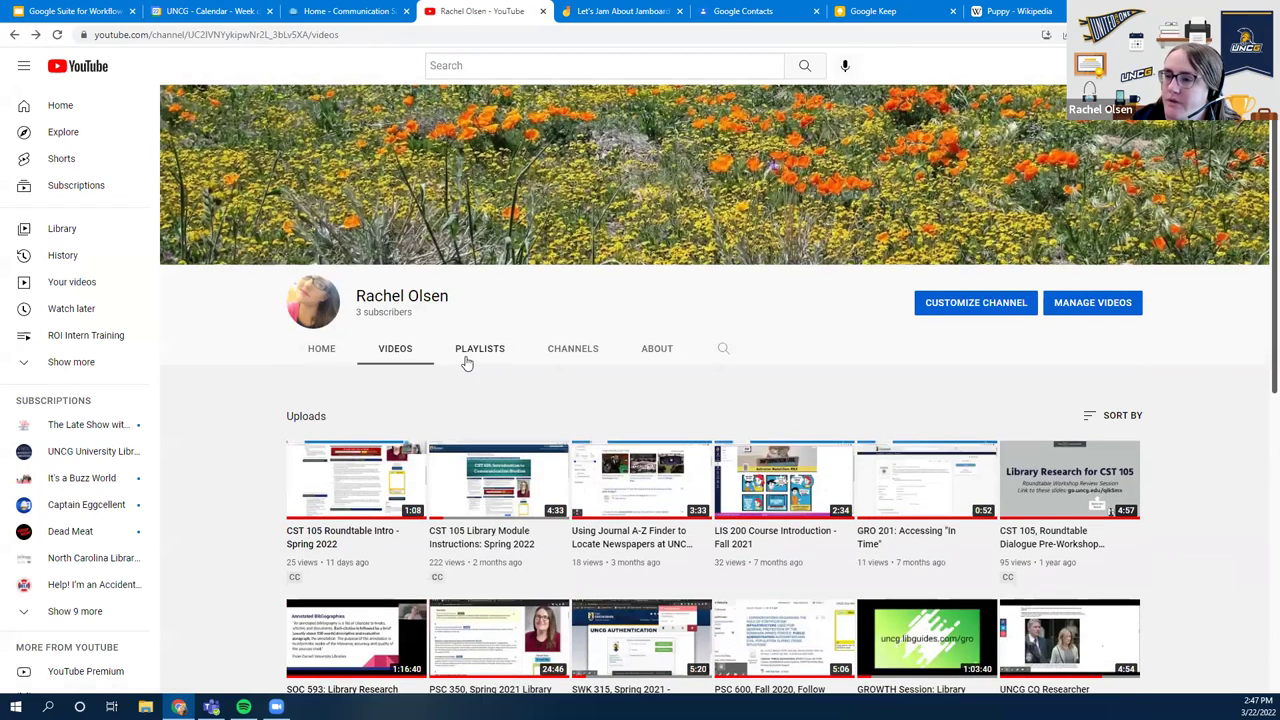
click(465, 356)
scroll(1203, 480, down, 2)
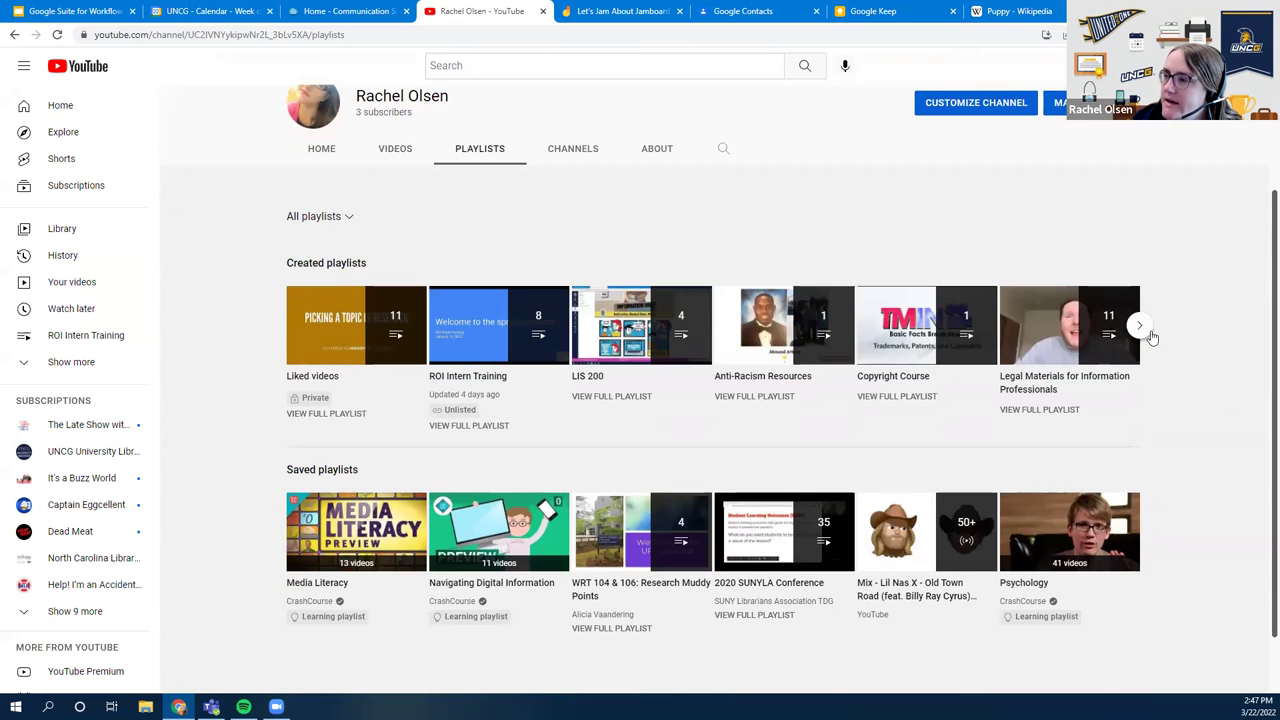
click(1142, 329)
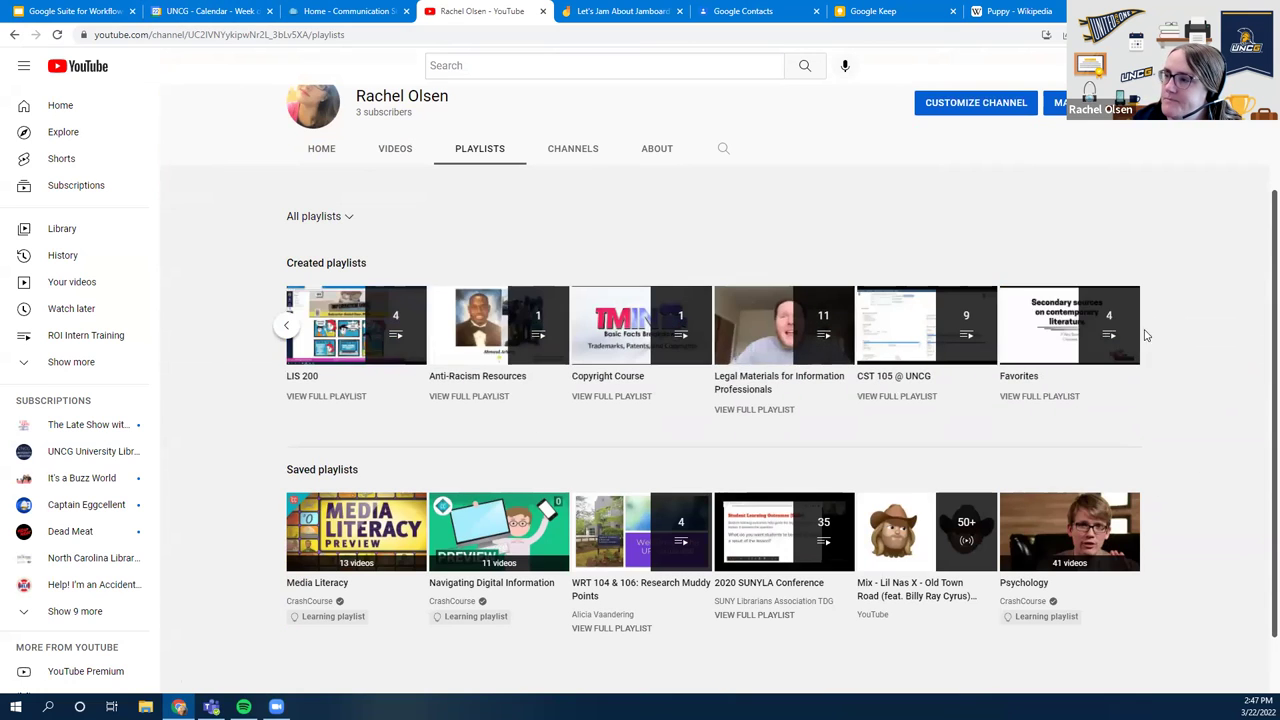
click(287, 325)
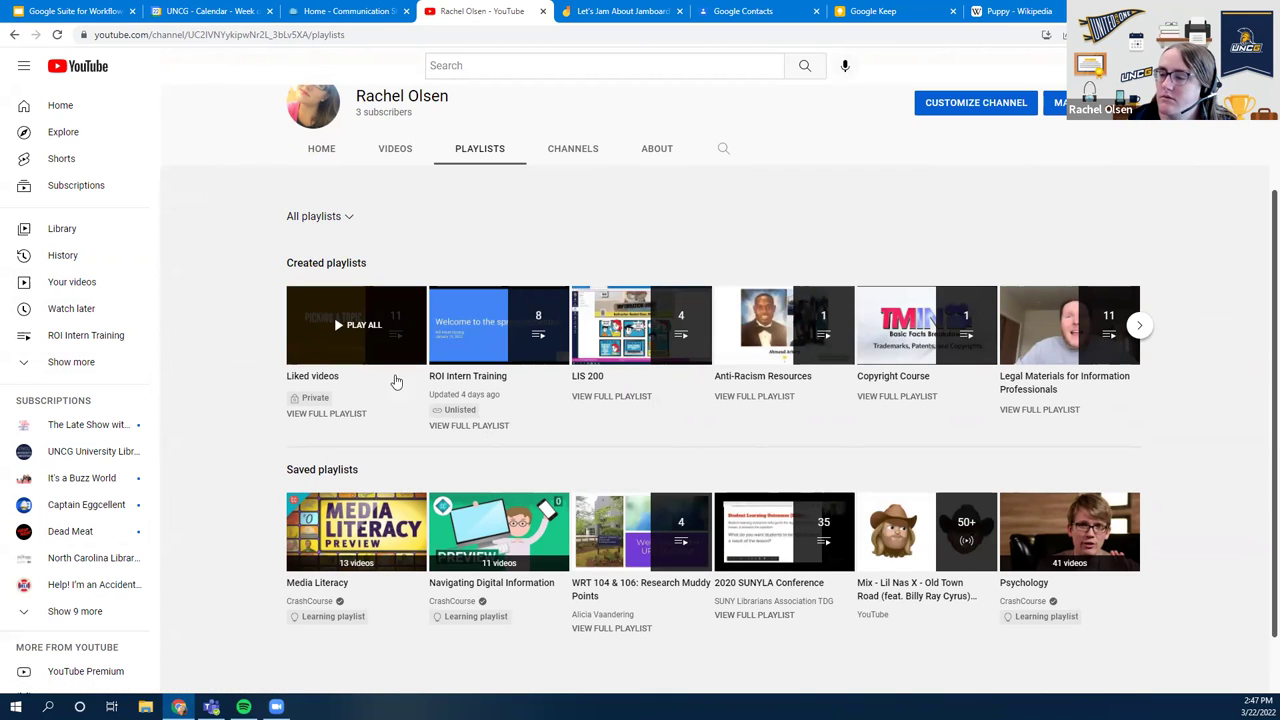
Open the unlisted ROI Intern Training playlist and skip through its January 13, 2022 video to 11:23, leaving it paused
click(474, 382)
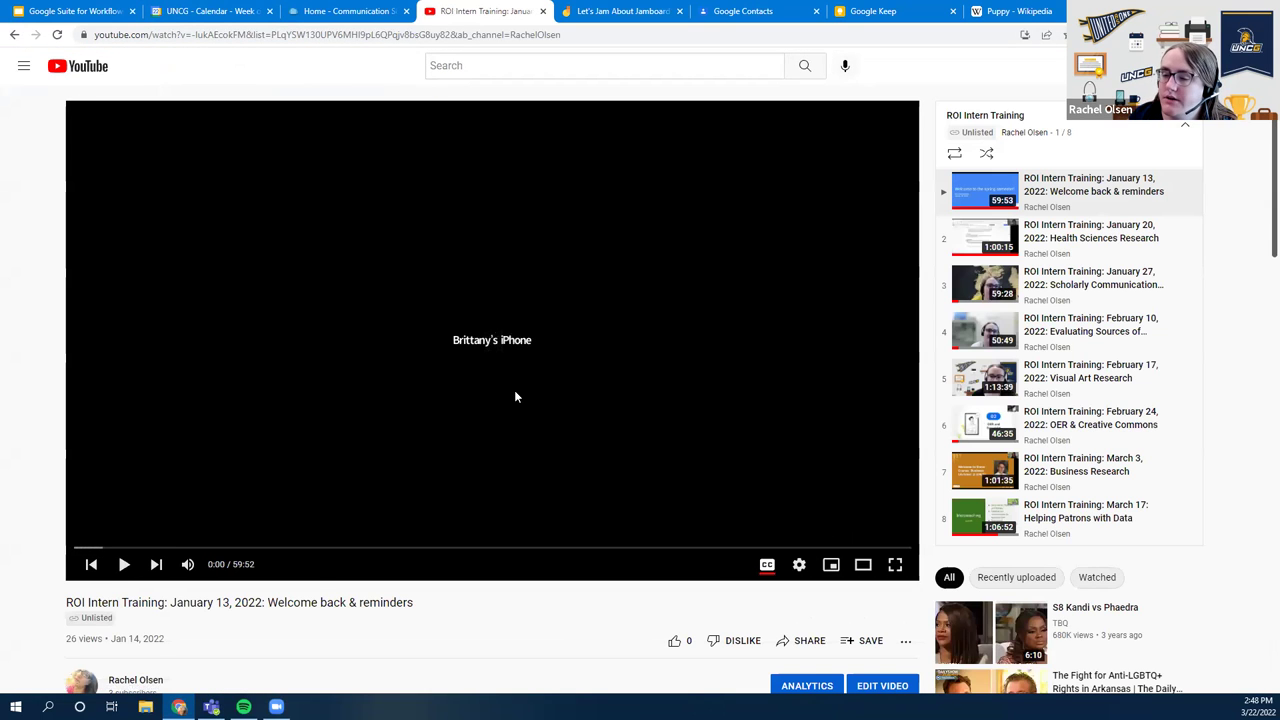
click(124, 564)
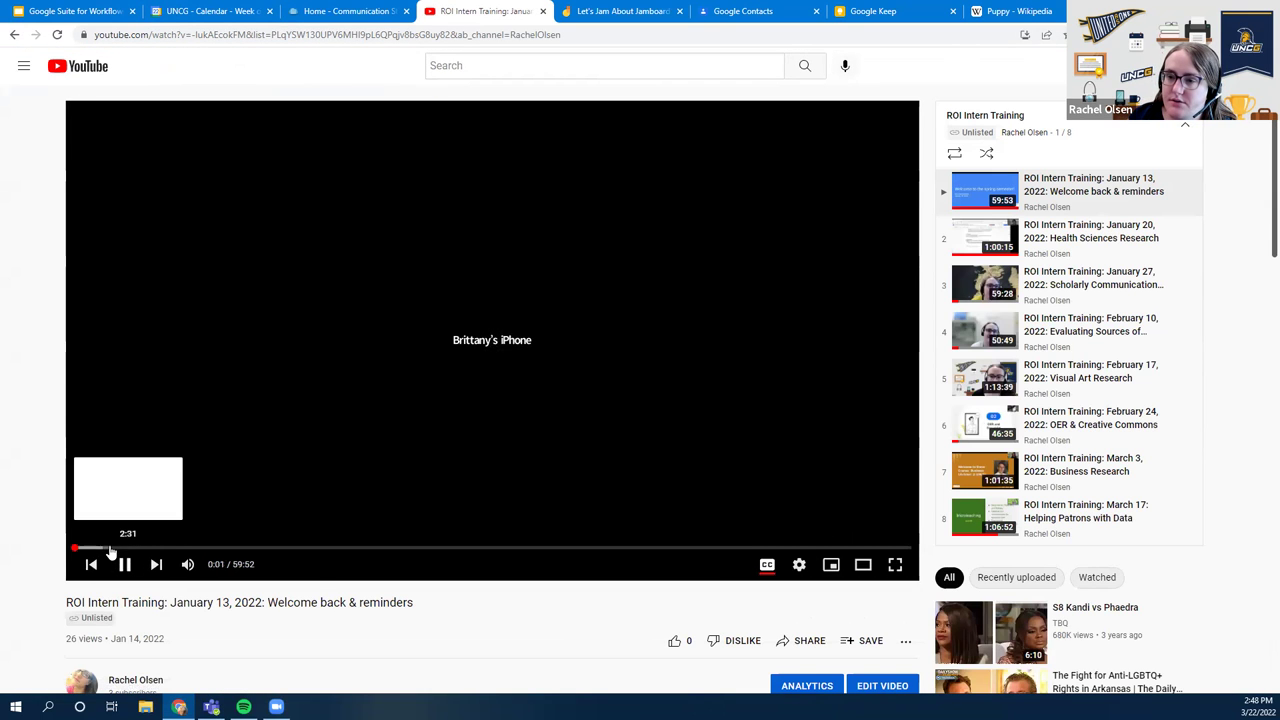
click(163, 549)
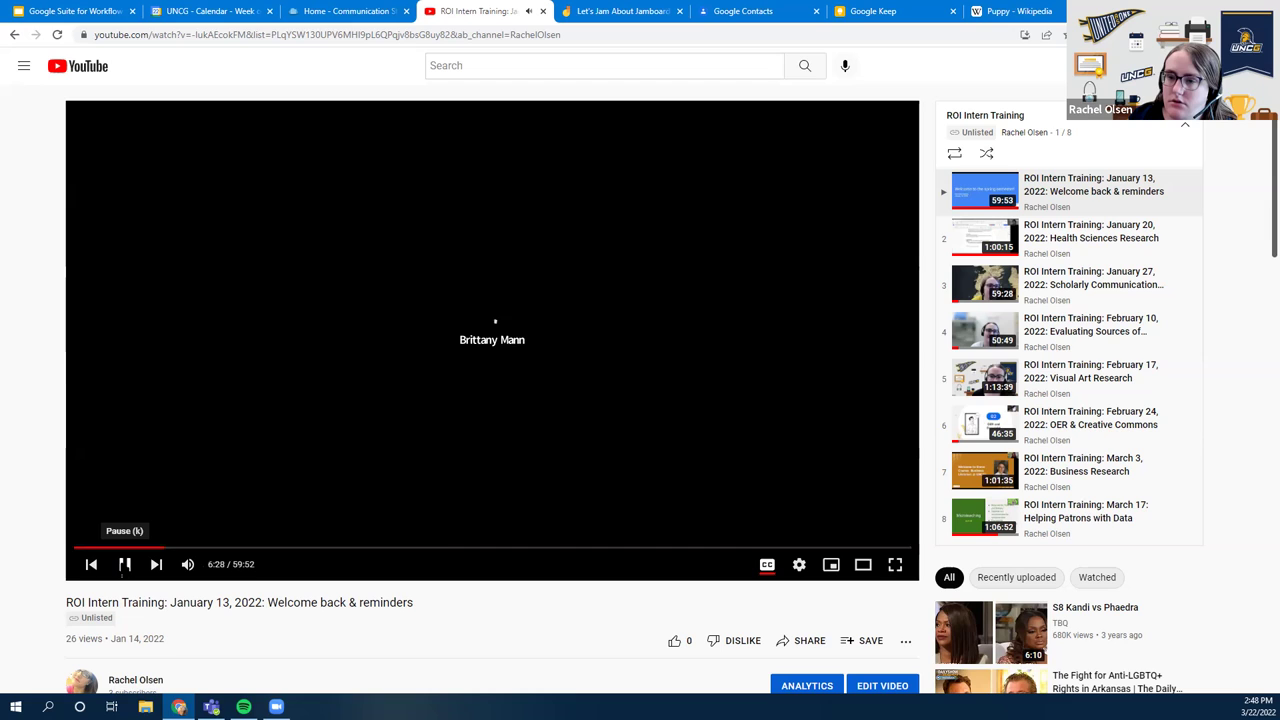
click(124, 564)
click(234, 549)
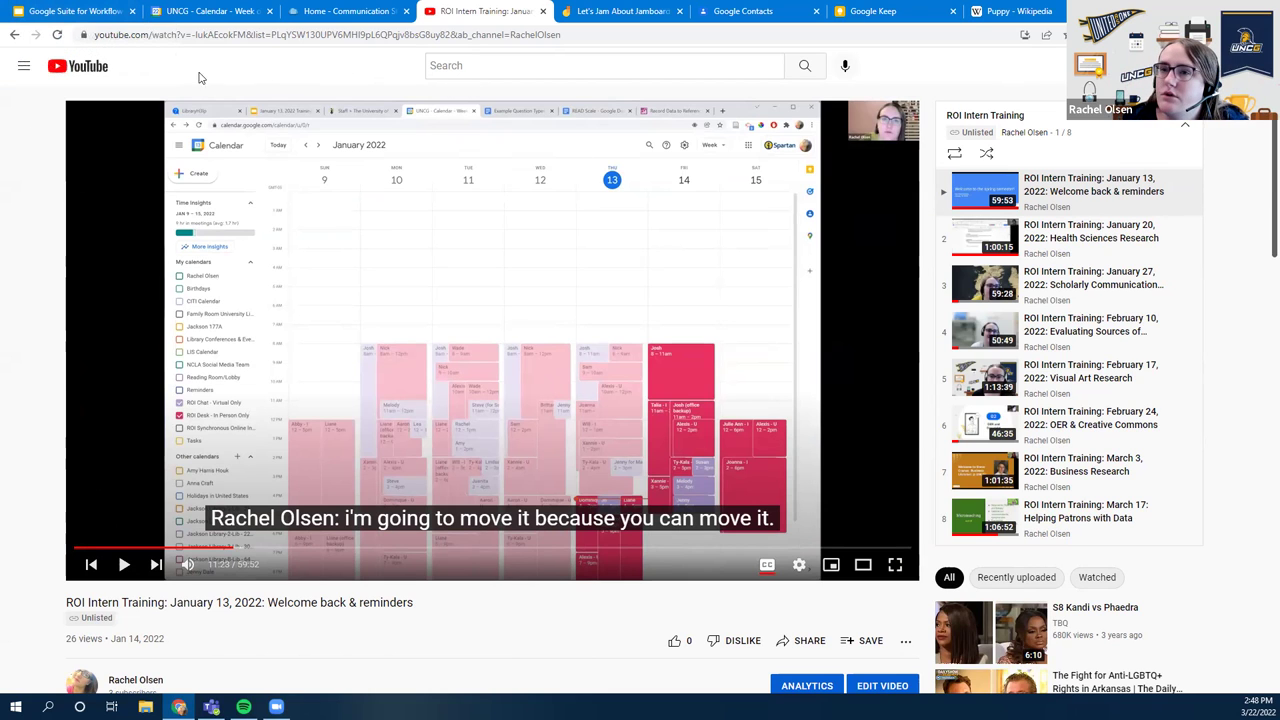
Open YouTube Studio from the account options and check the current subscriber count on the channel dashboard
click(31, 78)
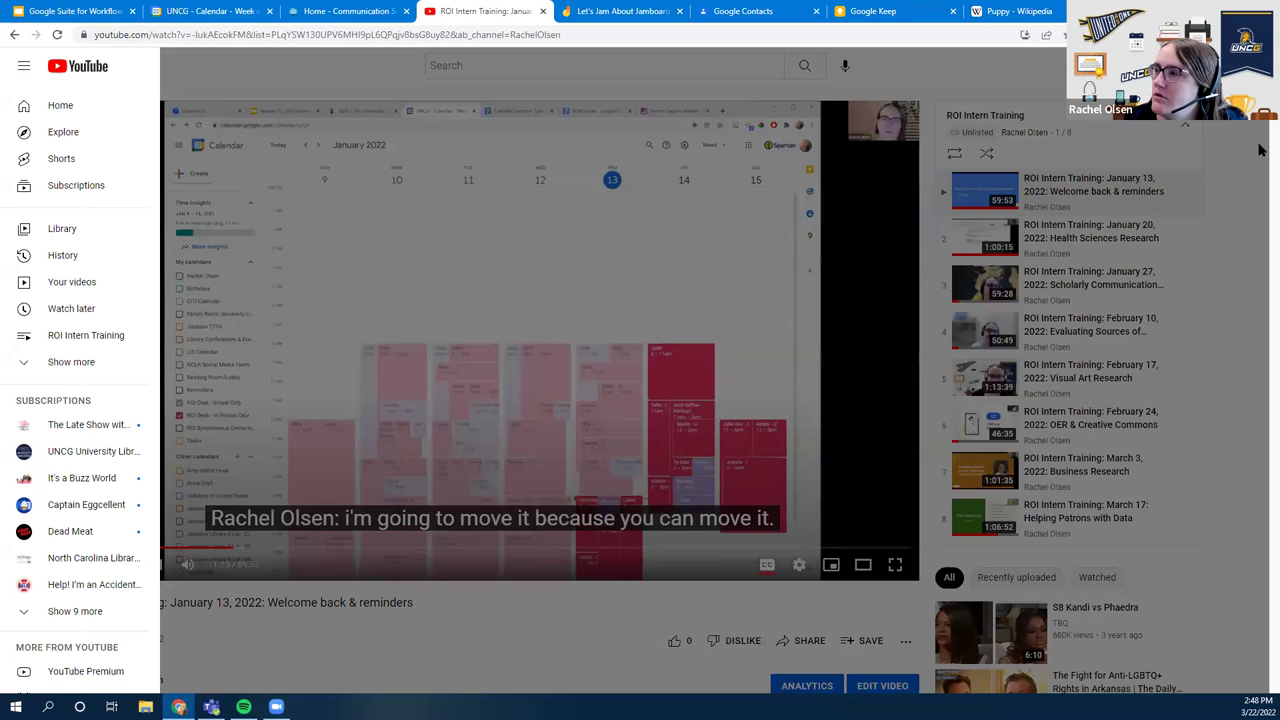
click(1260, 150)
click(1250, 65)
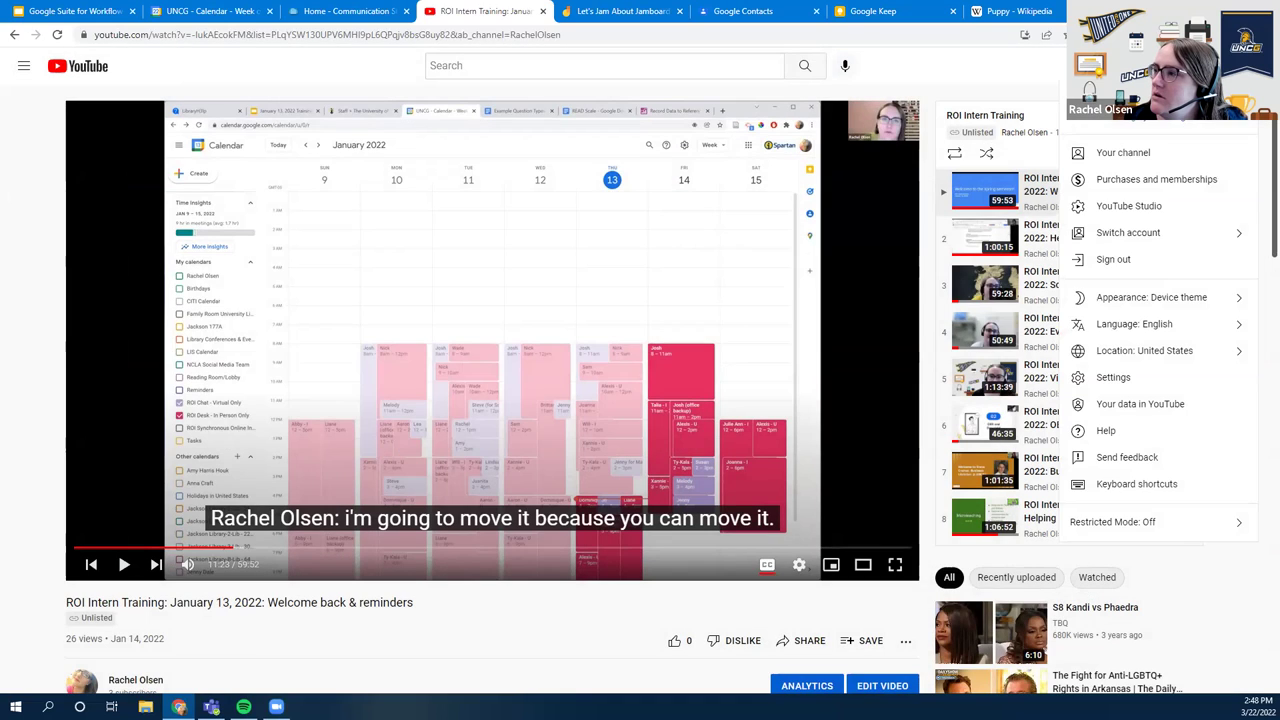
click(1128, 206)
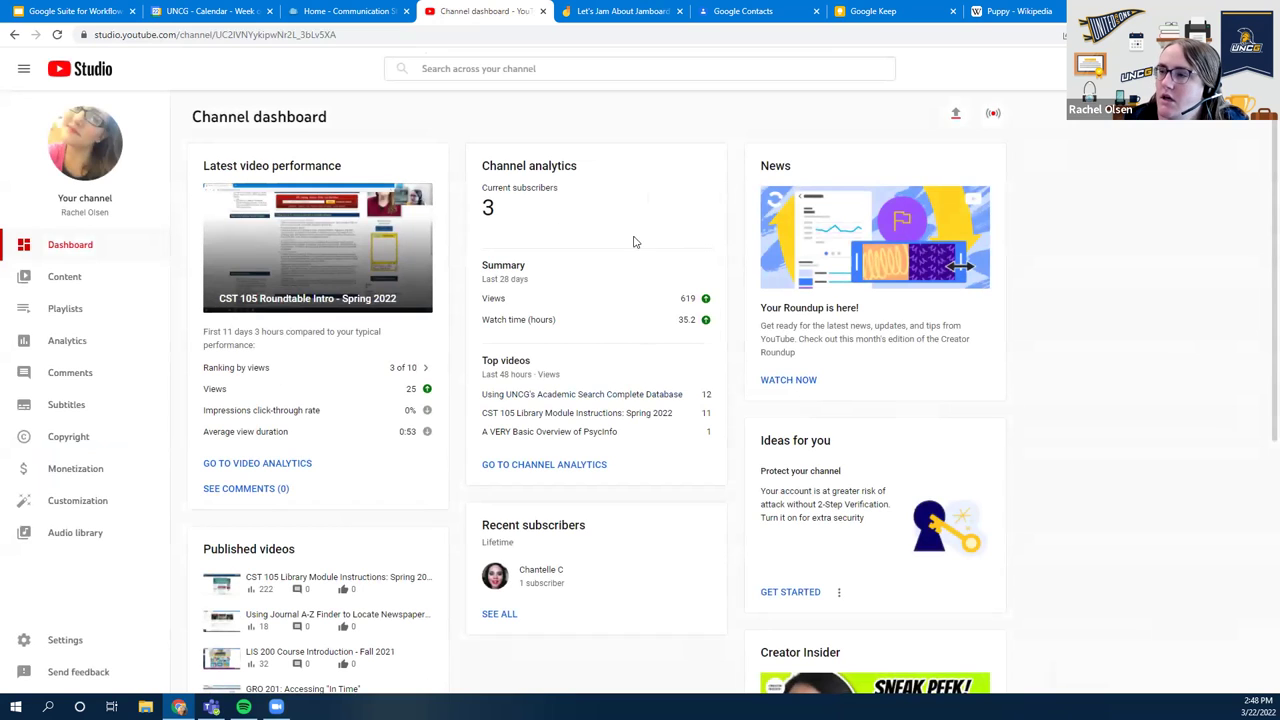
drag(483, 207, 499, 212)
click(506, 212)
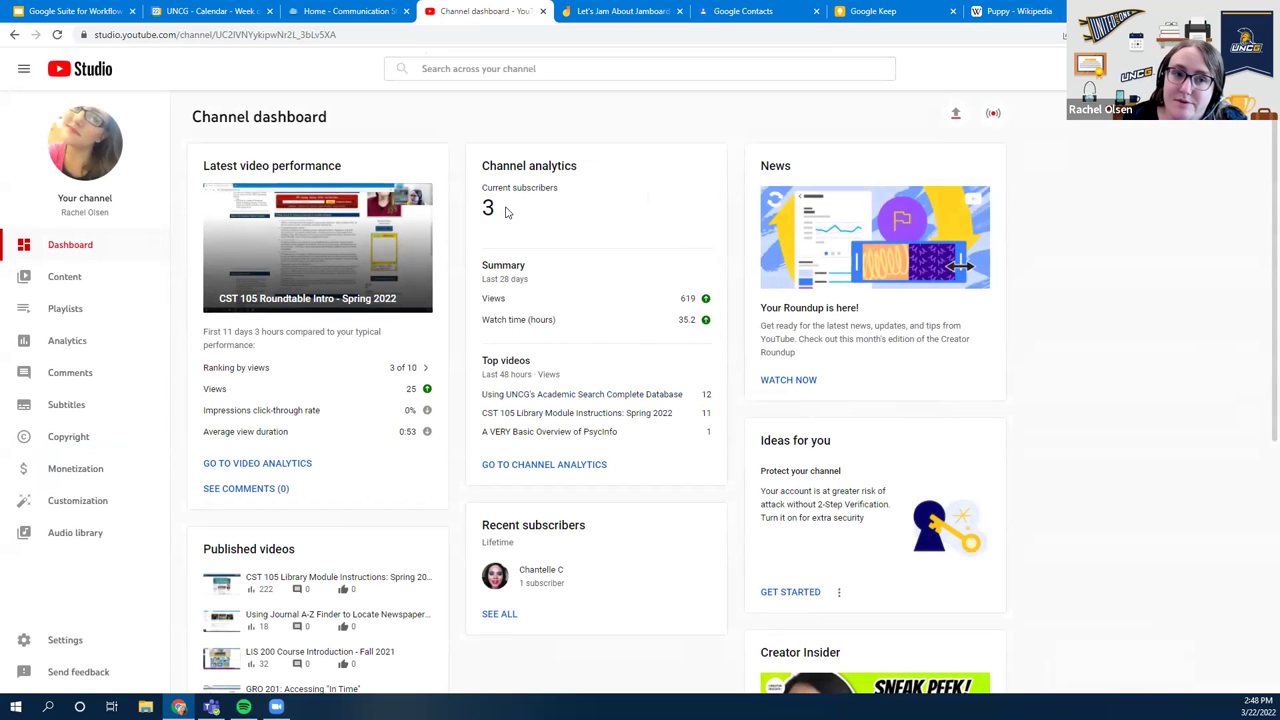
Look over the channel dashboard's analytics summary, top videos, recent subscribers and published videos
scroll(558, 245, down, 2)
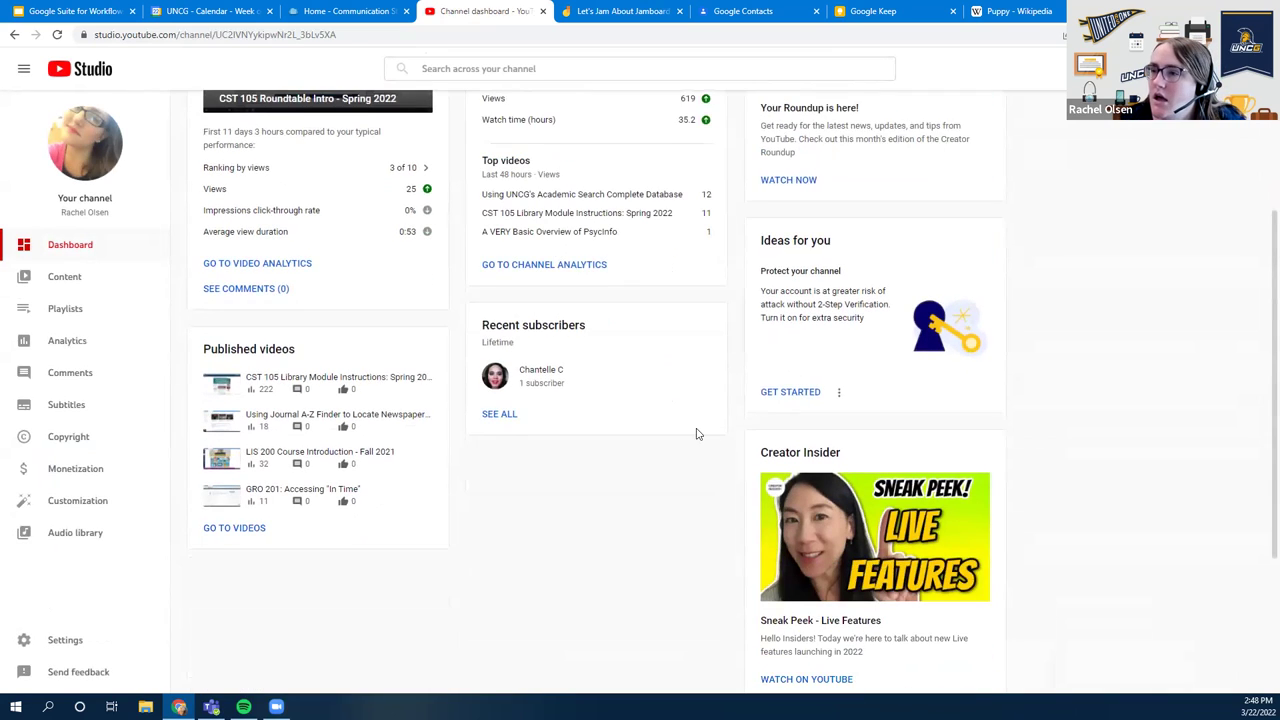
scroll(694, 431, up, 1)
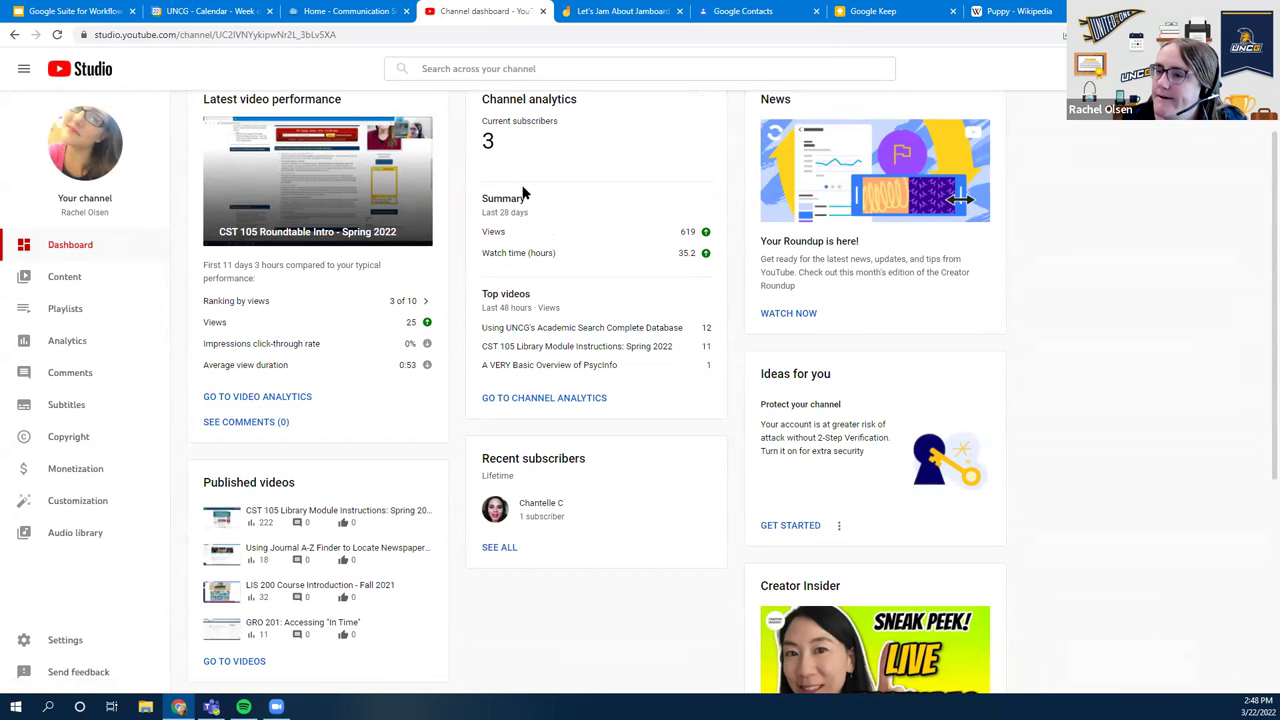
scroll(586, 471, down, 1)
scroll(400, 400, up, 2)
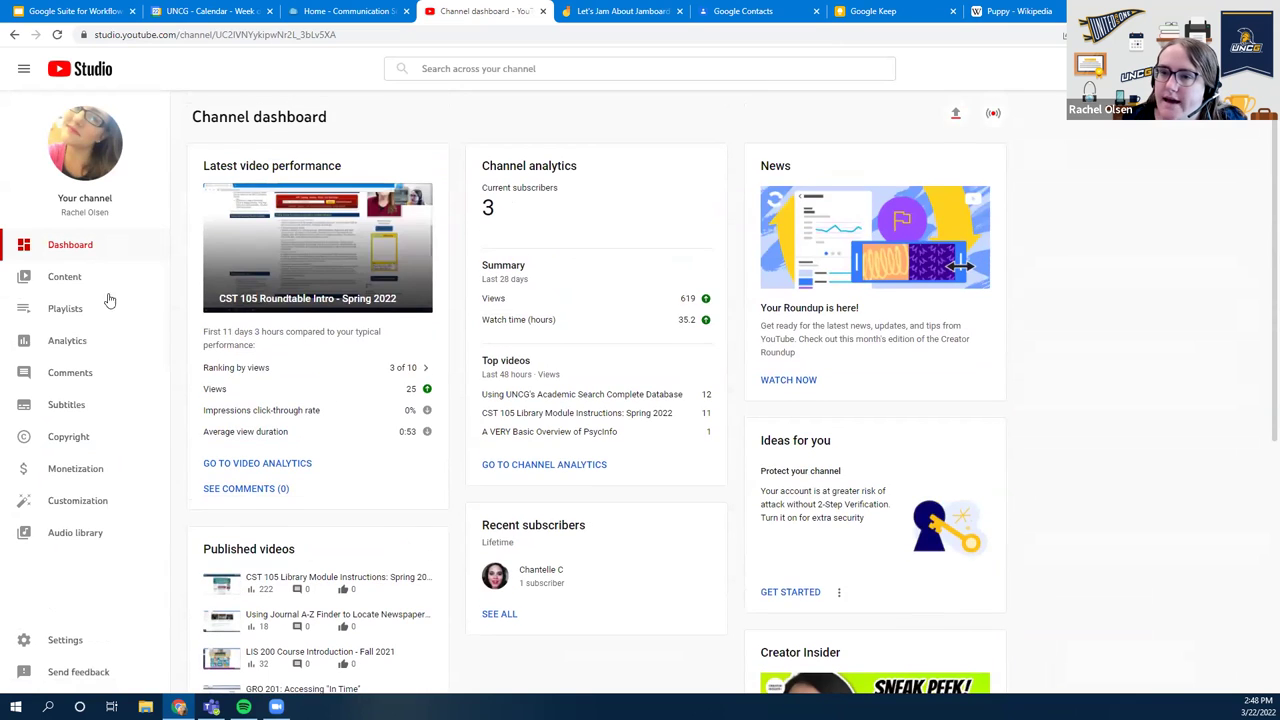
Open the channel content list and look through the uploaded videos with their visibility settings, dates and view counts
click(72, 288)
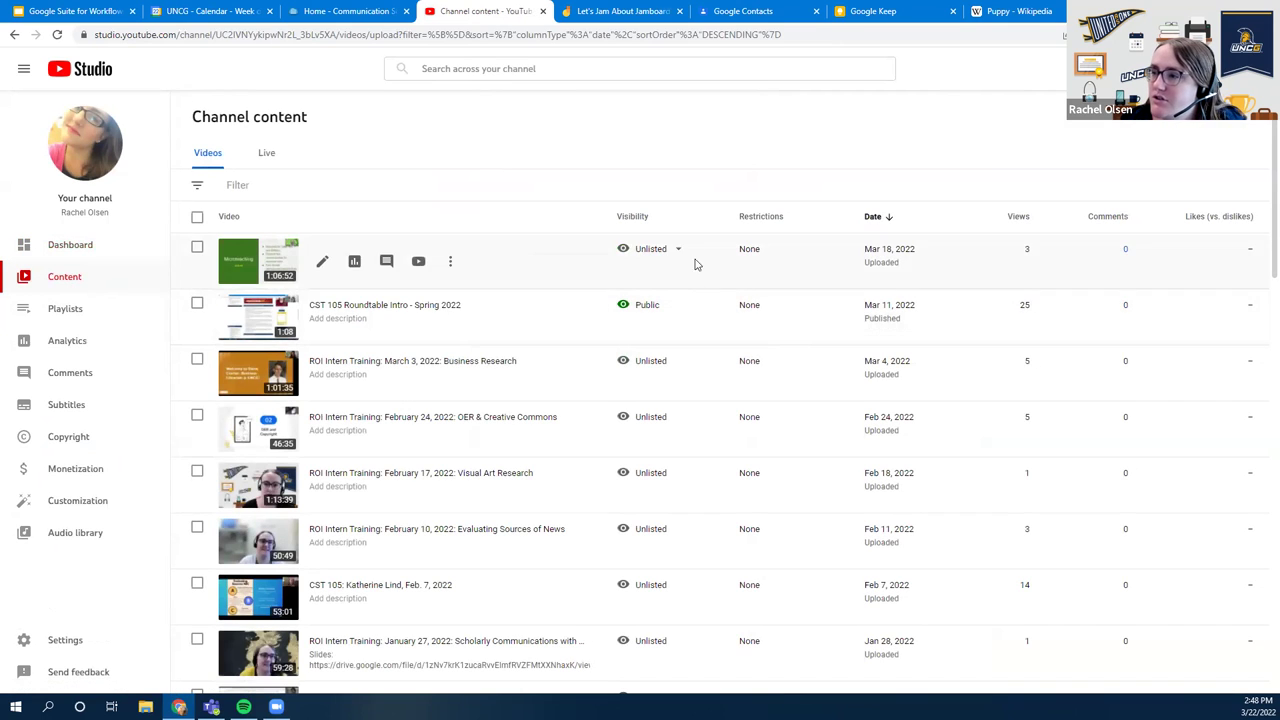
scroll(692, 290, down, 10)
scroll(586, 474, down, 3)
scroll(583, 470, up, 15)
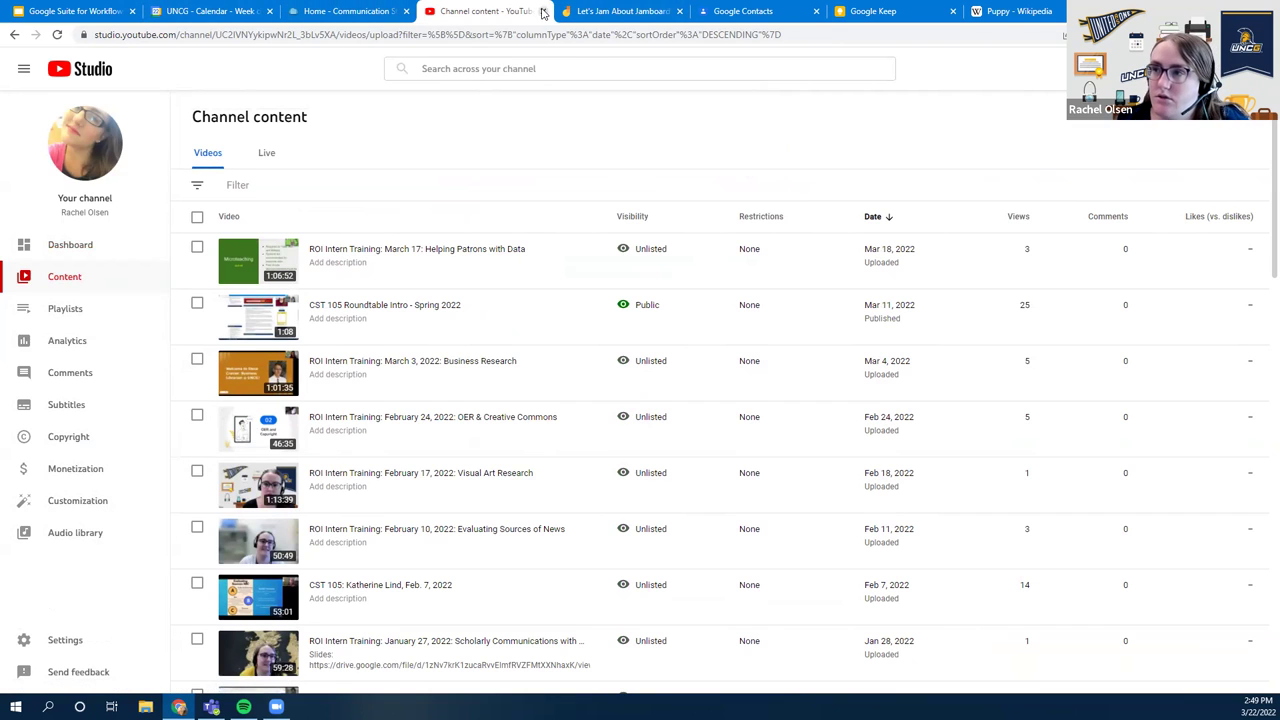
mouse_move(348, 305)
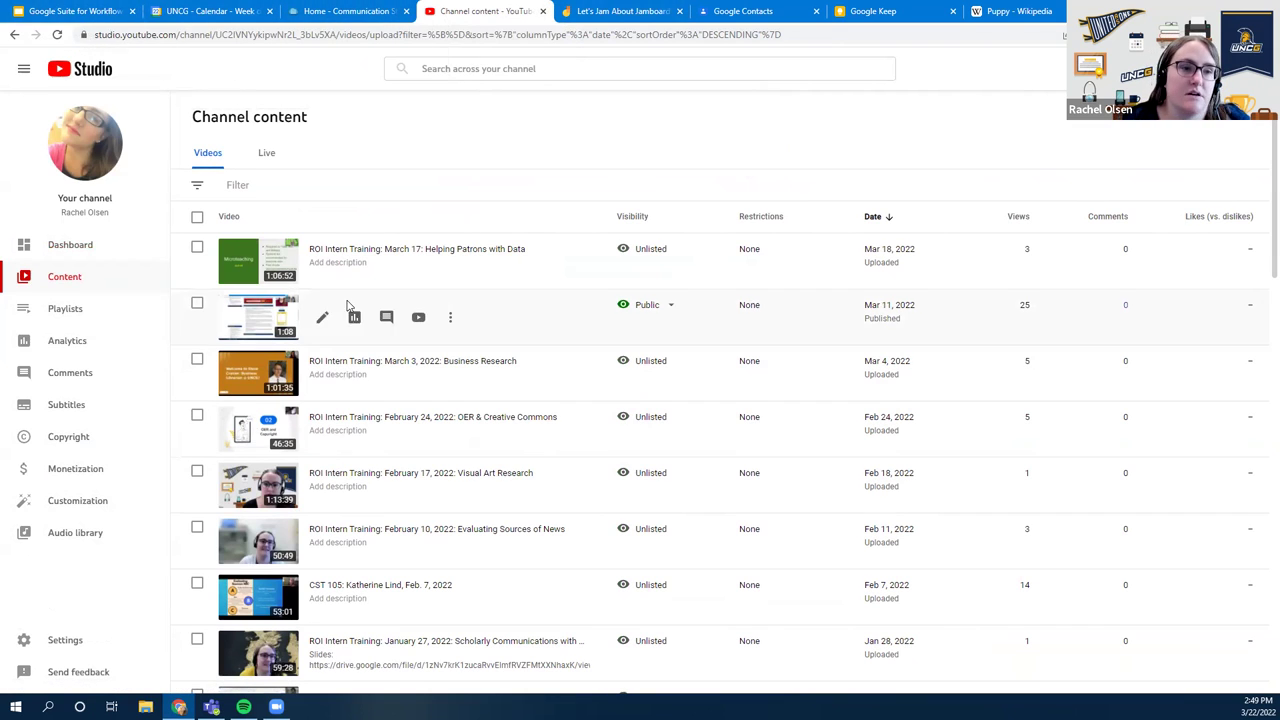
Switch to the Google Suite for Workflows presentation in Google Slides and show the YouTube: Pros and Cons slide
click(105, 10)
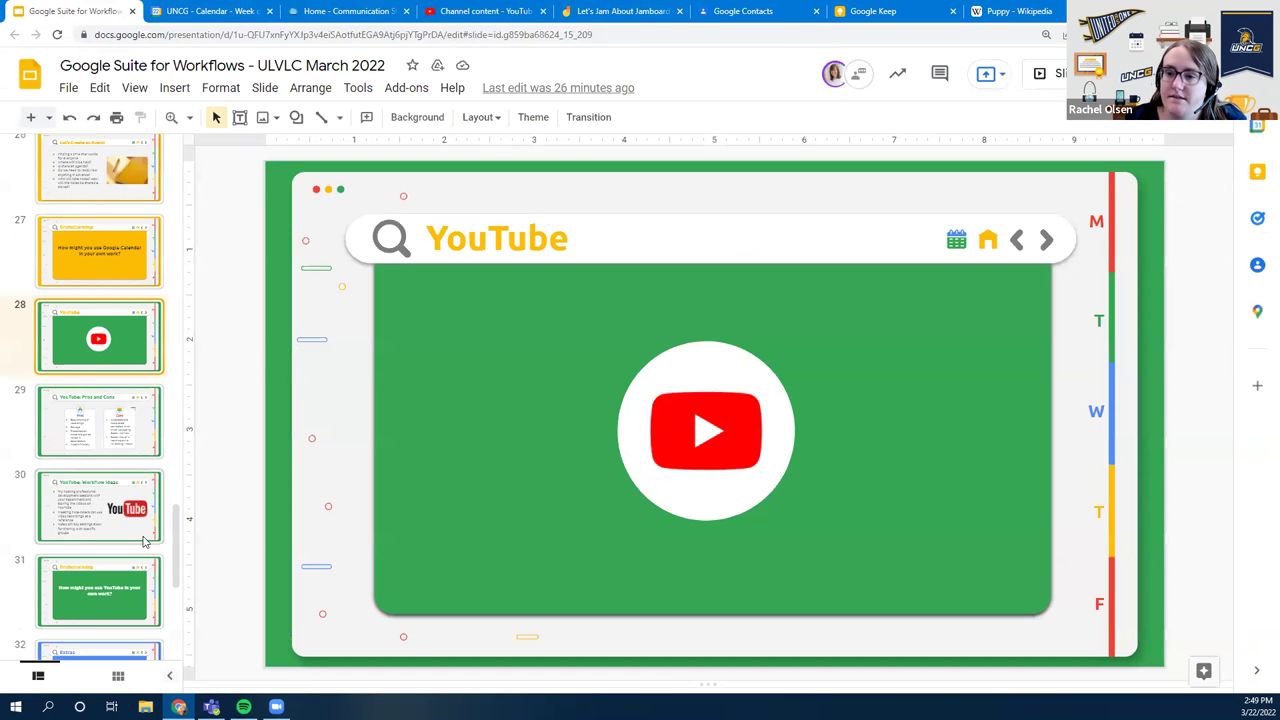
click(117, 507)
click(104, 450)
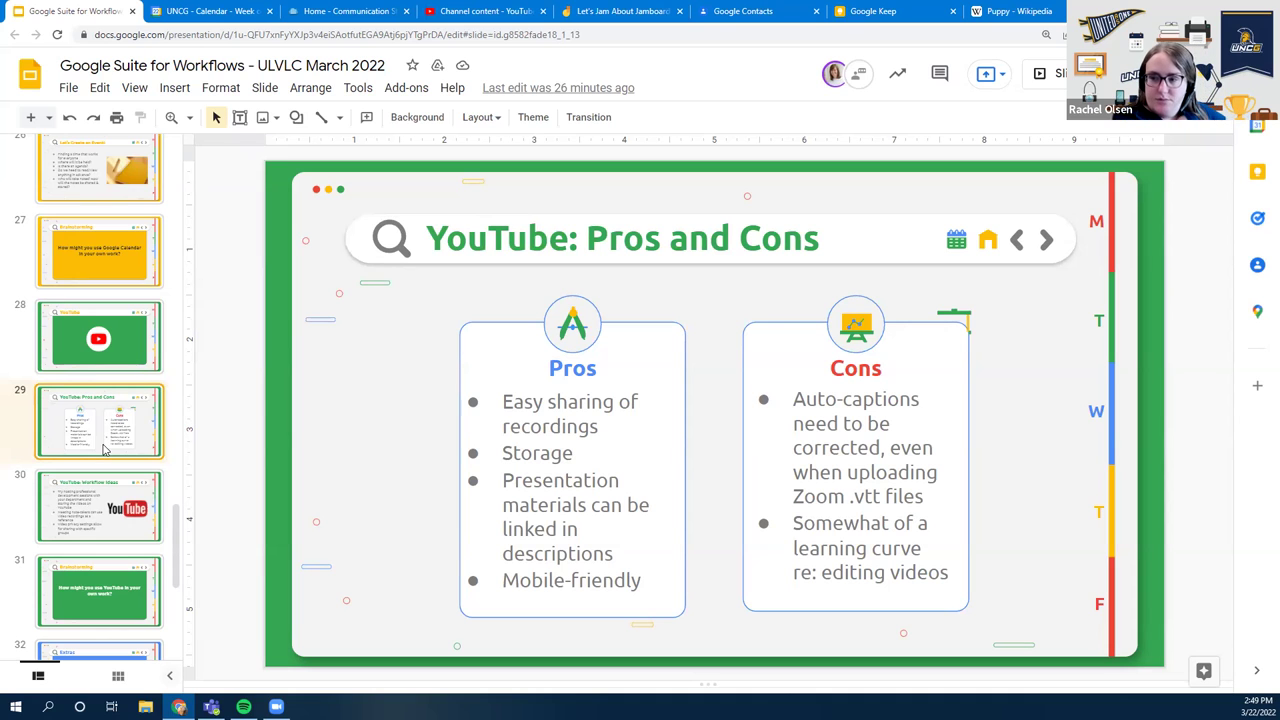
View the March 17 Helping Patrons with Data video from YouTube Studio, paused at 46:01 with captions, and return to the Google Slides presentation
click(437, 10)
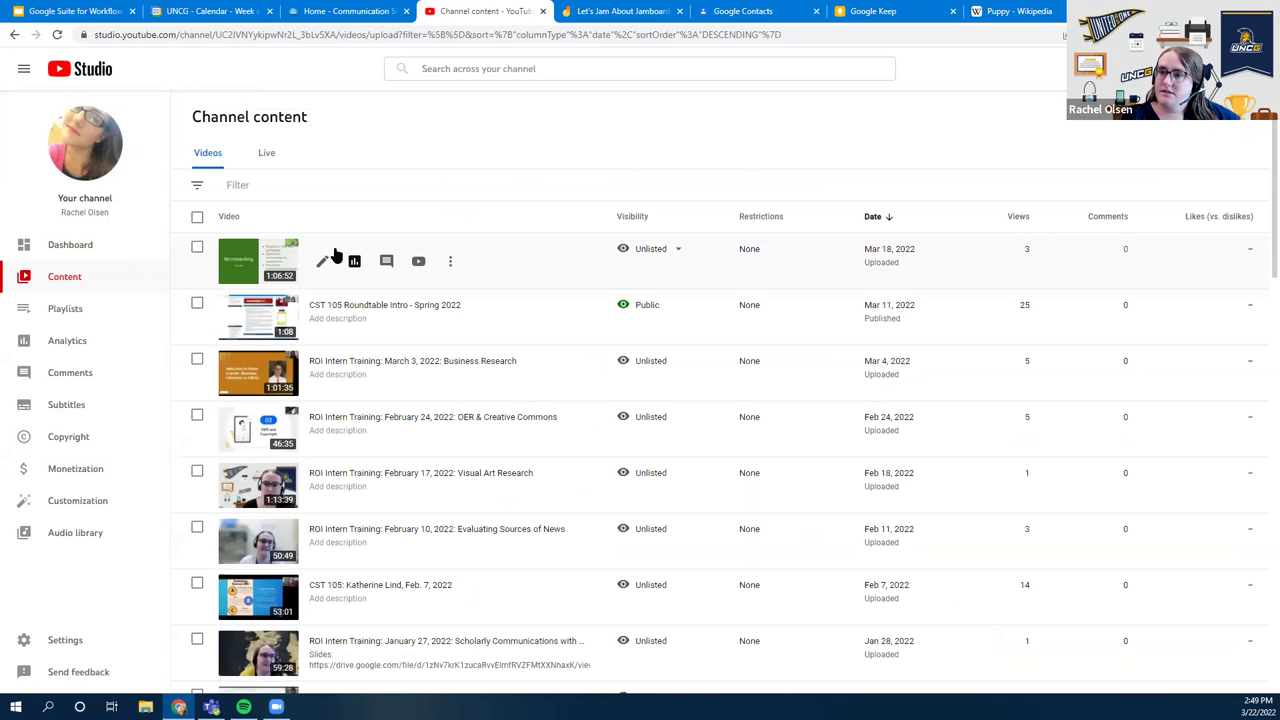
click(418, 261)
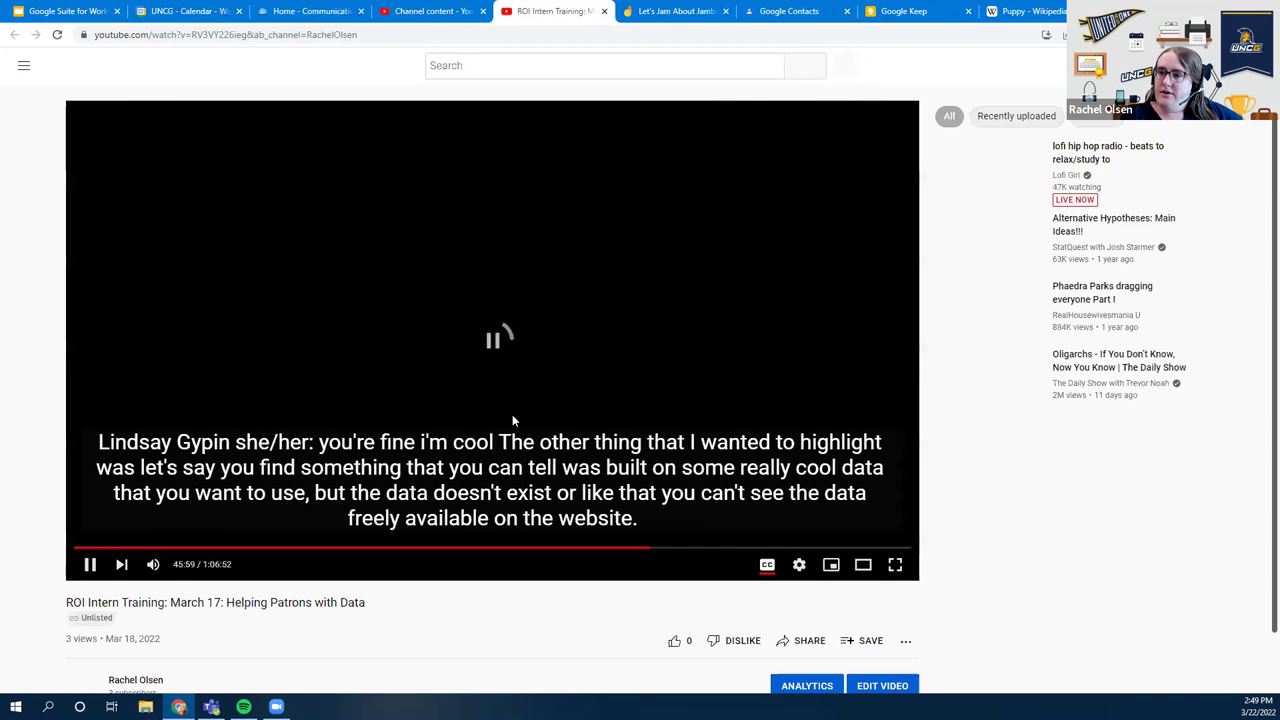
scroll(514, 420, down, 4)
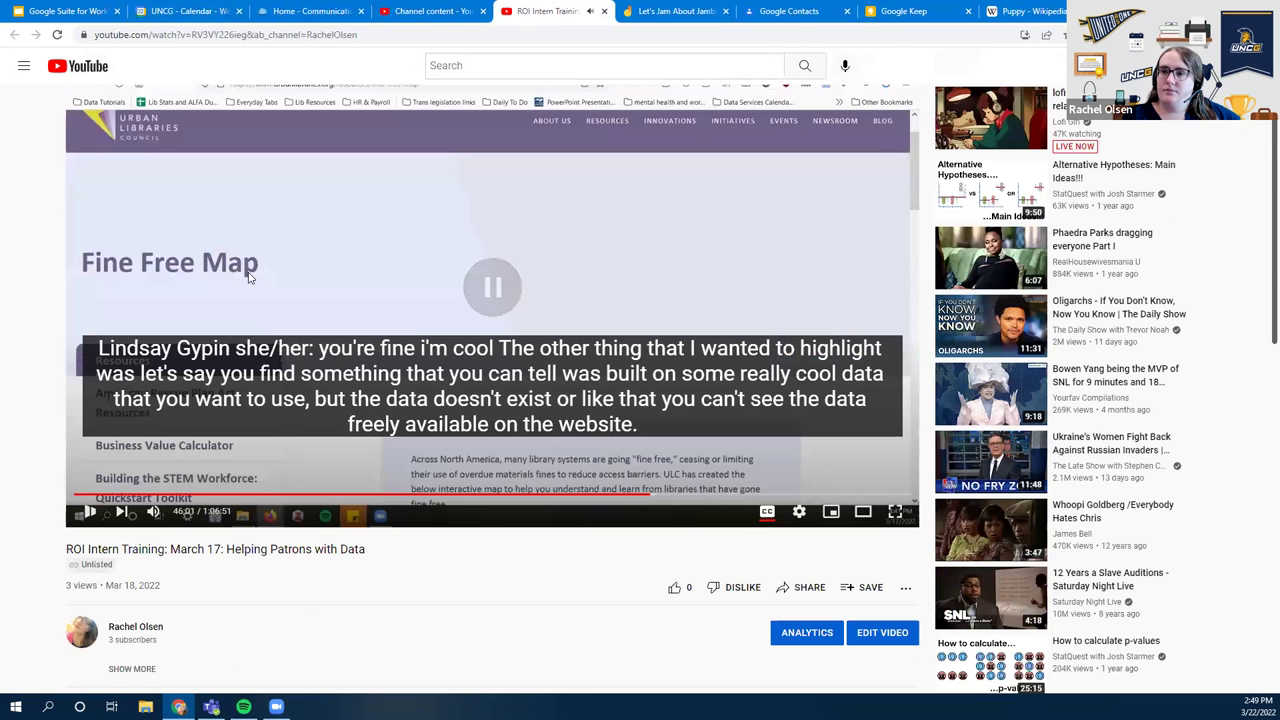
scroll(282, 250, up, 3)
click(265, 330)
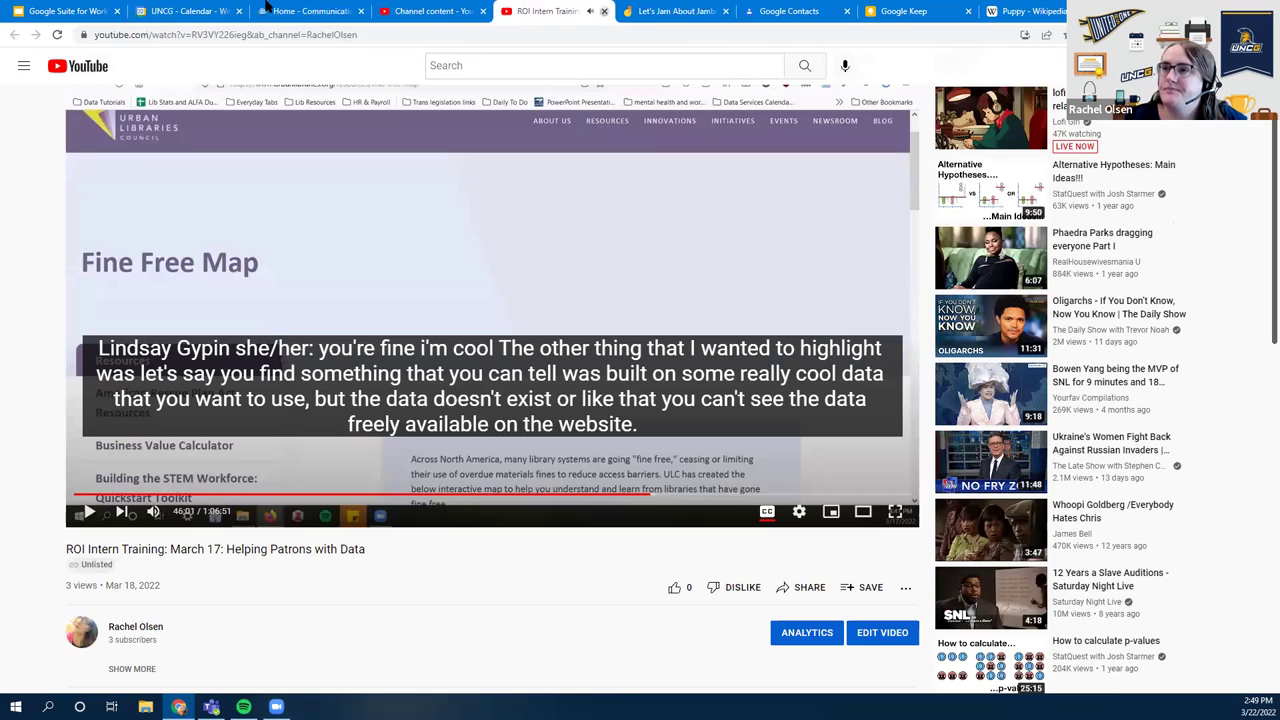
click(604, 11)
click(60, 11)
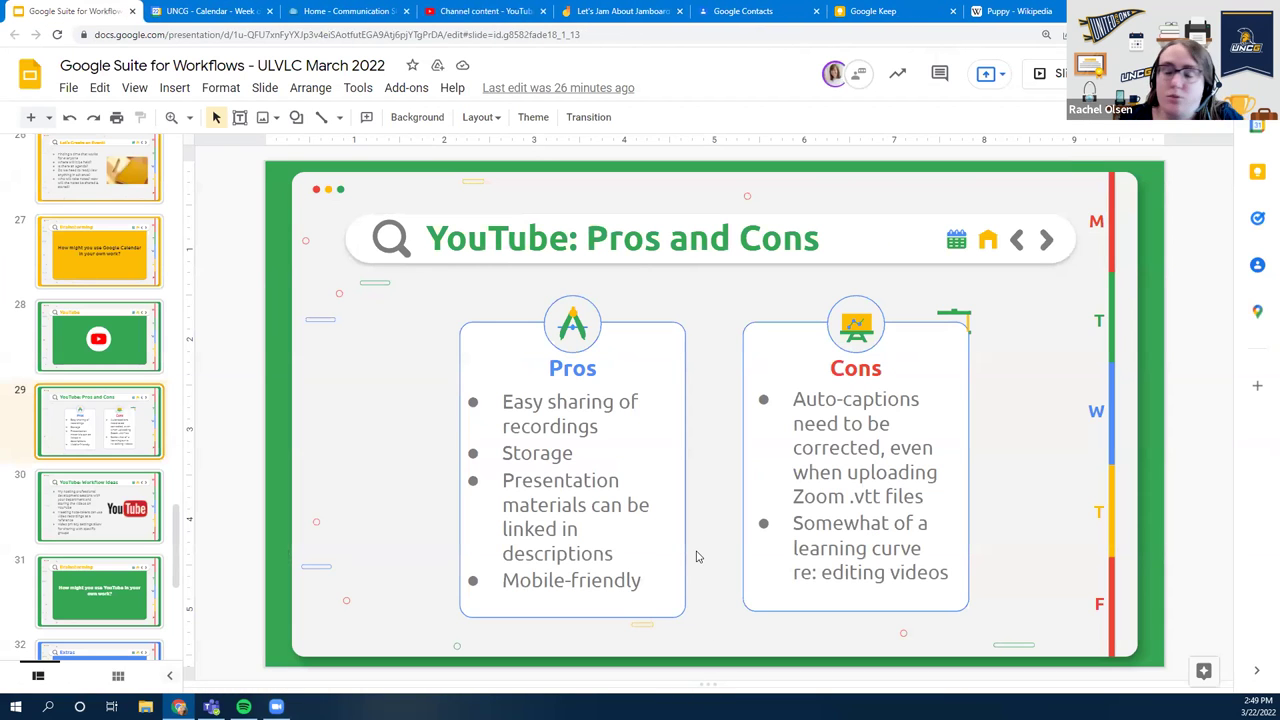